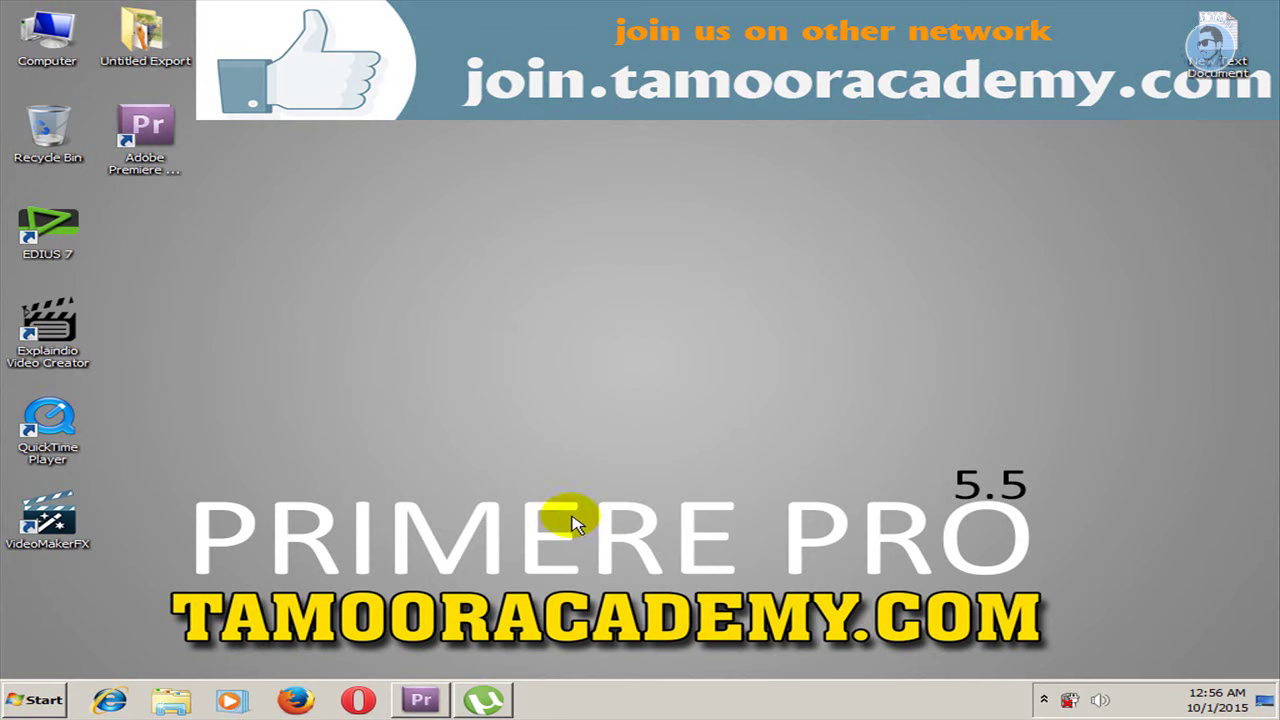
Restore the FIRST Premiere Pro project window from the Windows taskbar.
click(420, 697)
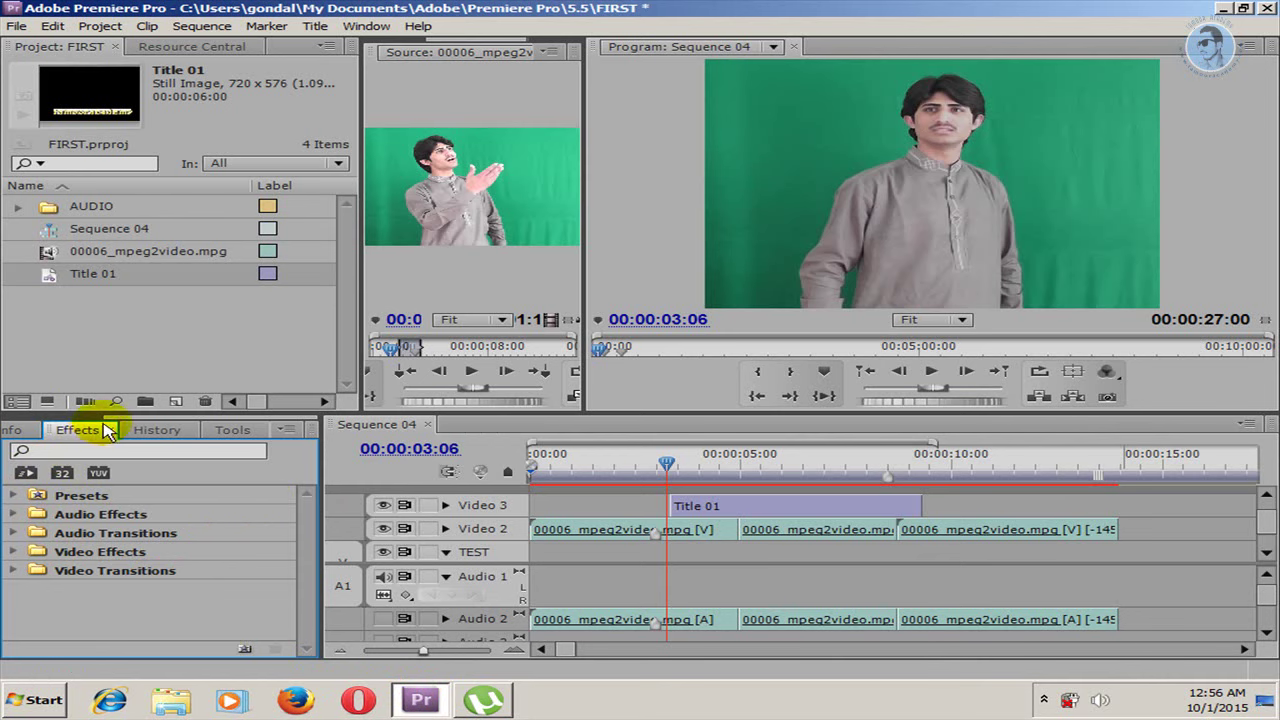
Enlarge the Effects panel and expand Video Effects > Adjust to list Auto Color, Auto Contrast, Auto Levels.
mouse_move(108, 411)
mouse_down()
mouse_move(119, 326)
mouse_move(117, 353)
mouse_up()
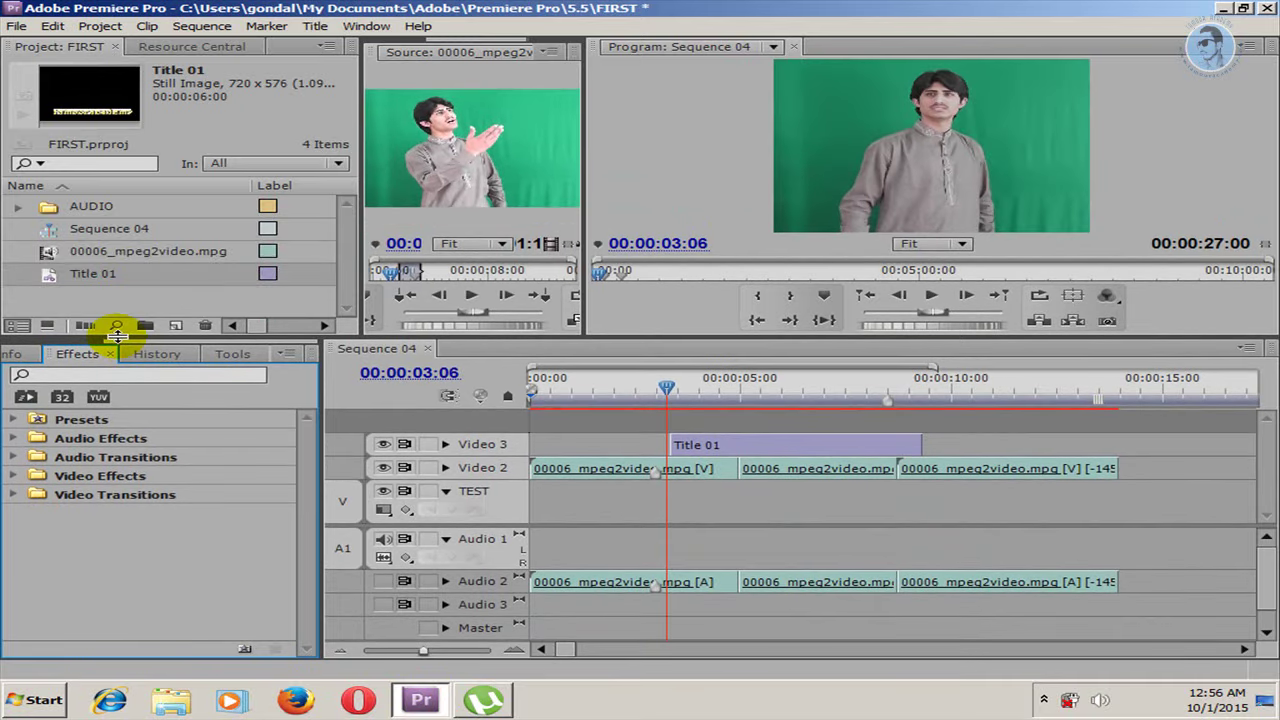
click(13, 420)
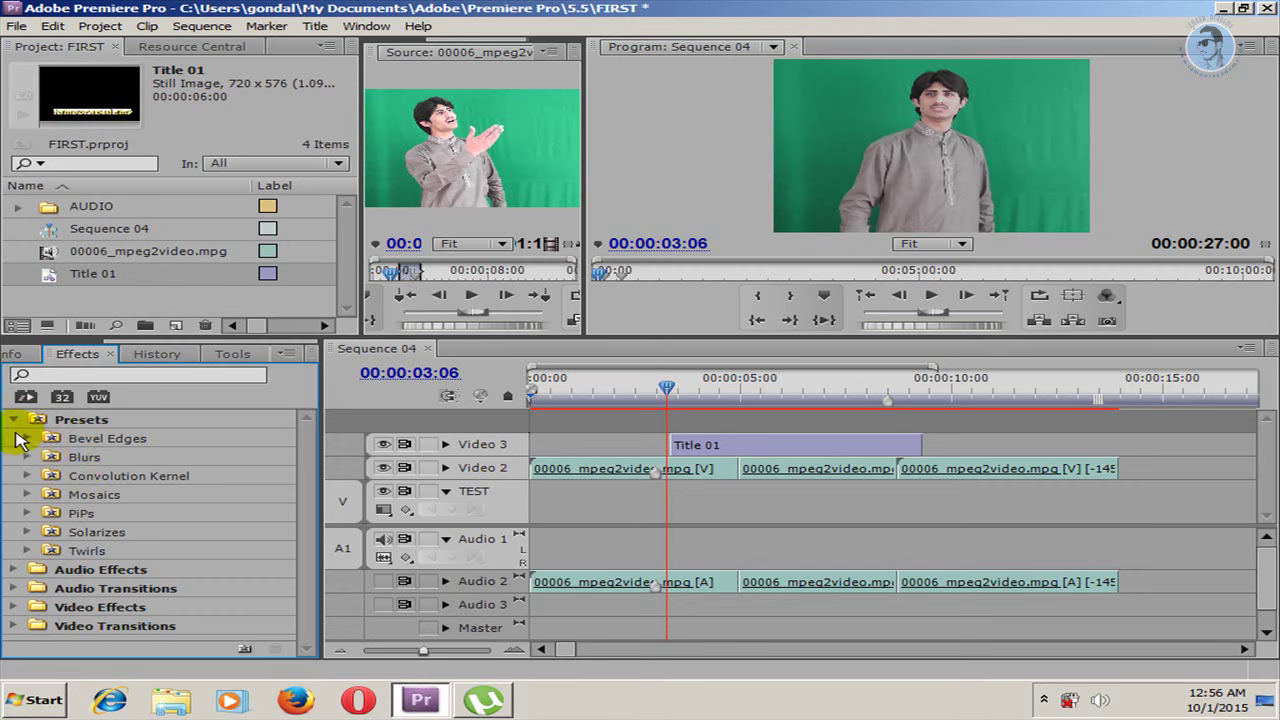
click(14, 421)
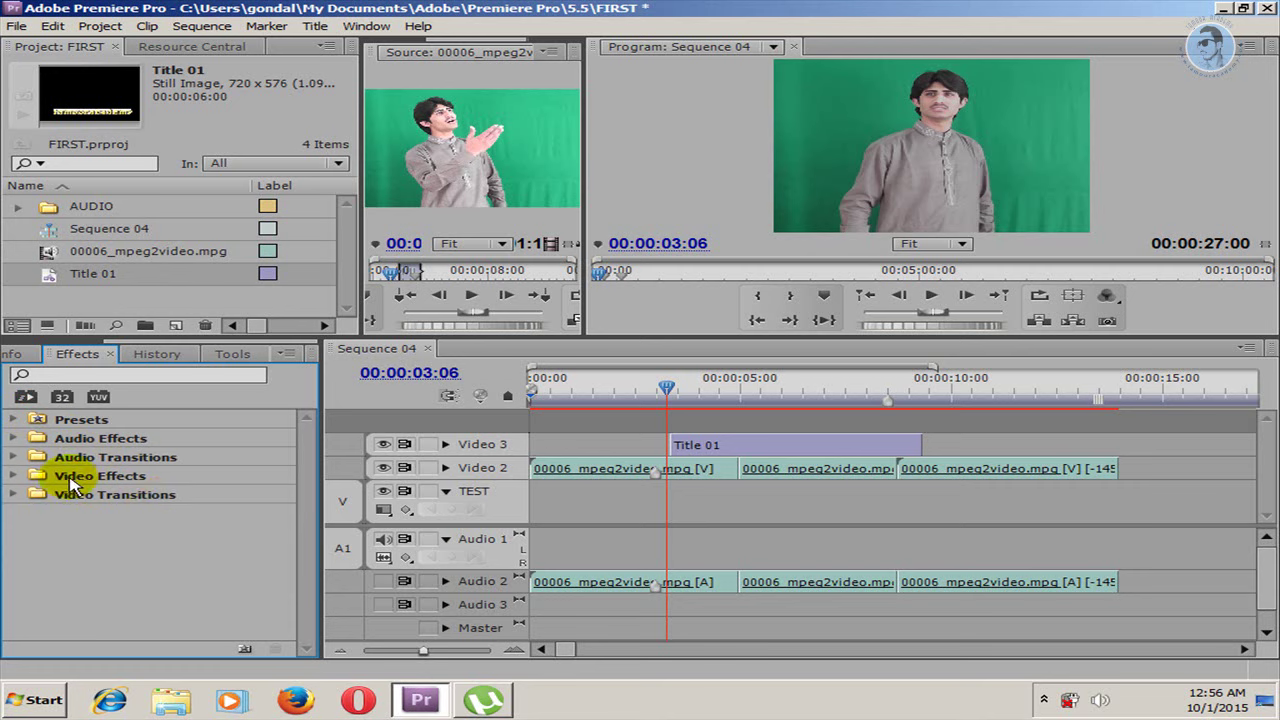
click(13, 477)
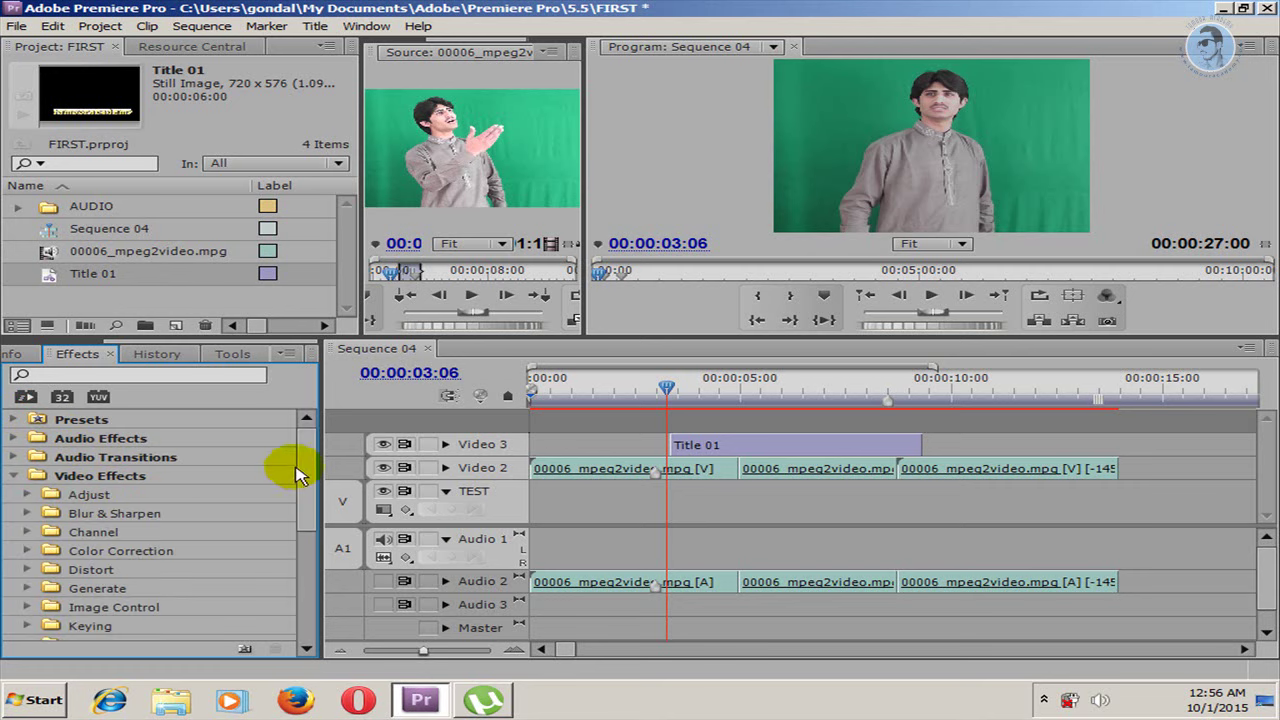
scroll(305, 490, down, 2)
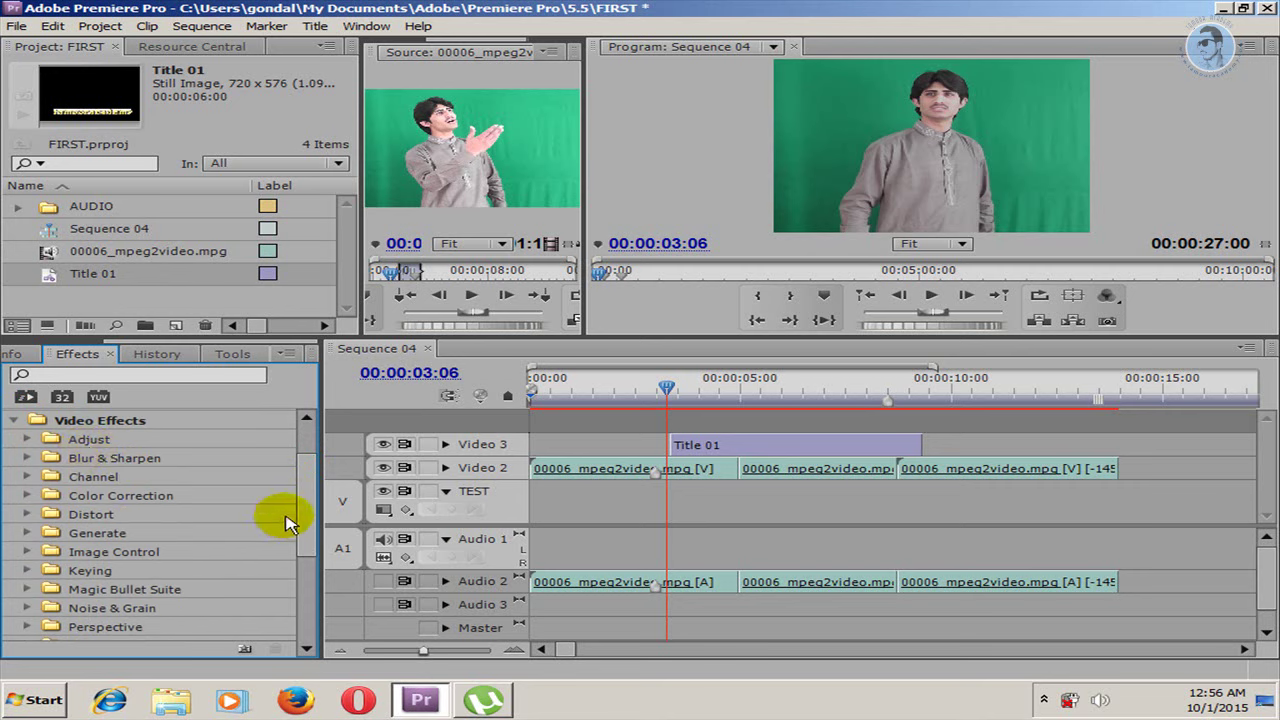
drag(306, 508, 313, 590)
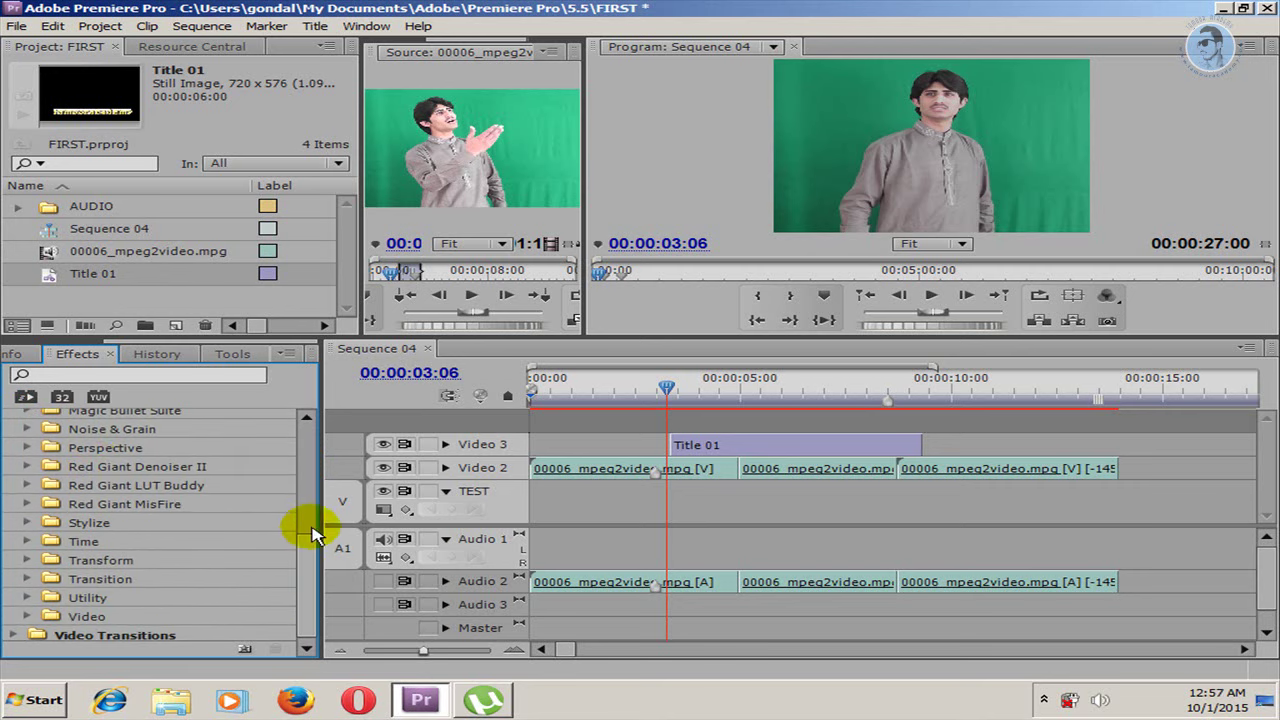
mouse_move(313, 555)
mouse_down()
mouse_move(314, 566)
mouse_move(309, 451)
mouse_up()
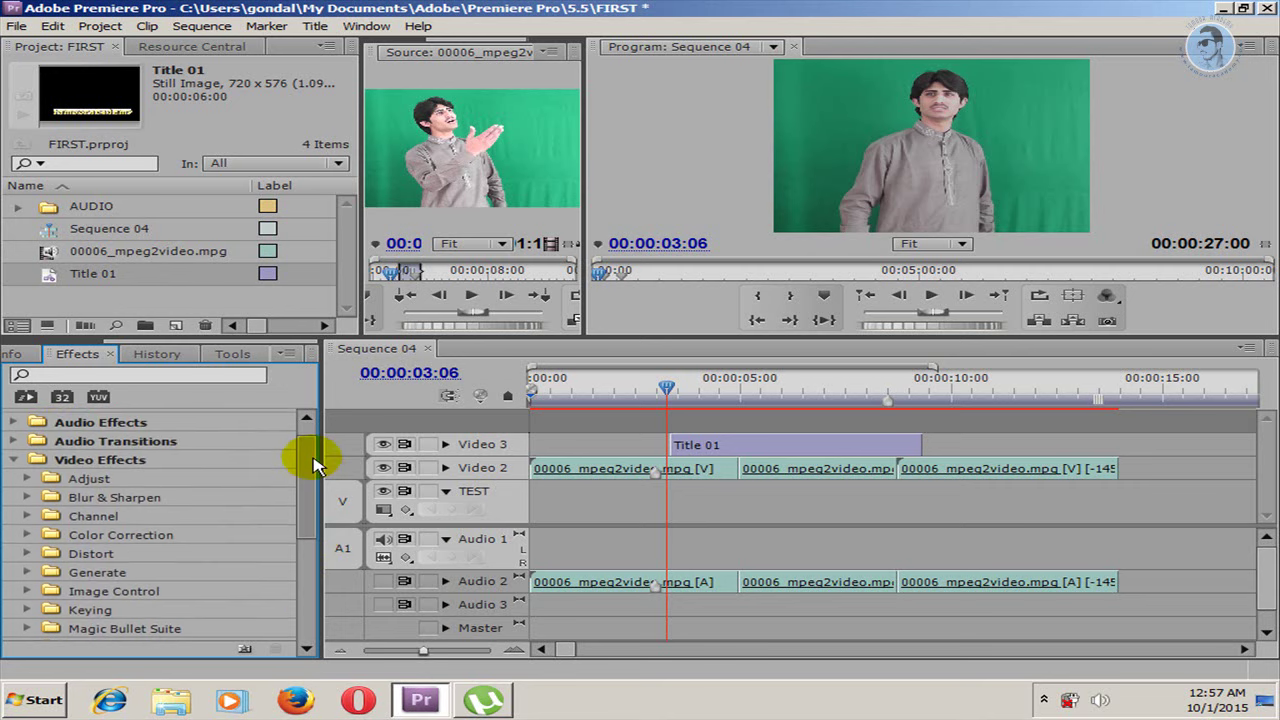
click(28, 480)
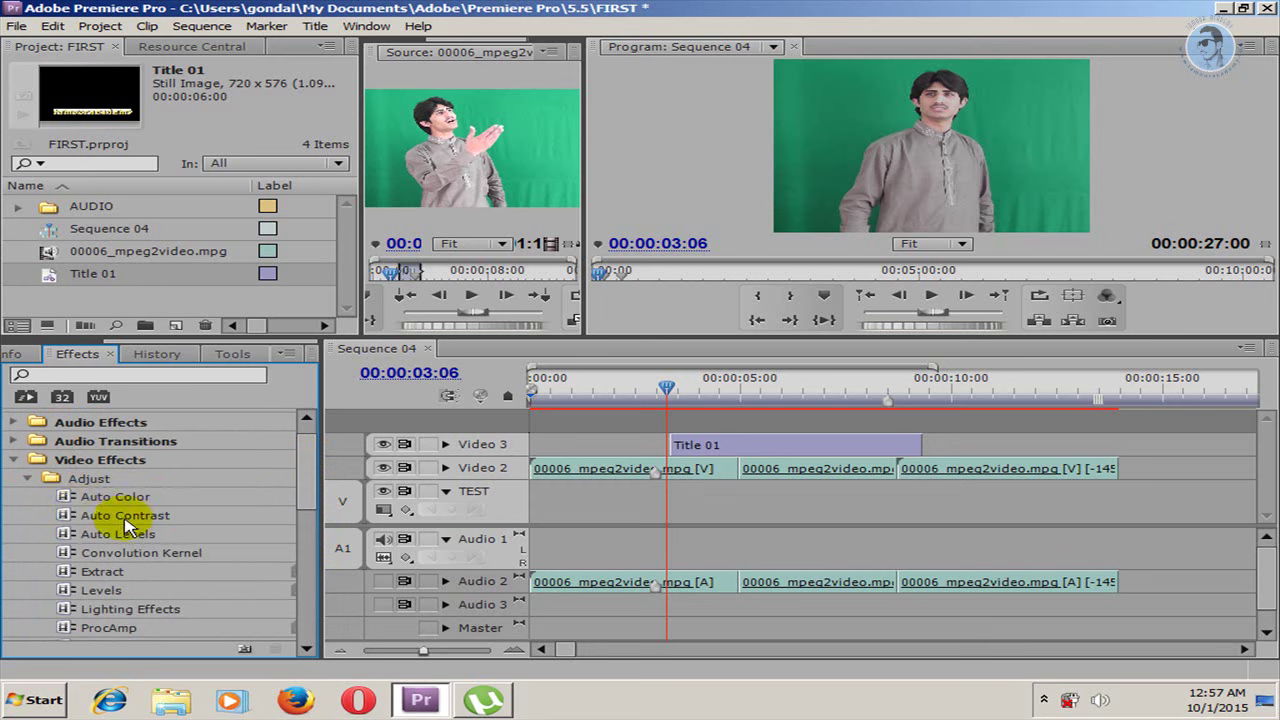
Drag Auto Color, Auto Contrast and Auto Levels onto the first Video 2 clip and preview it.
mouse_move(667, 390)
mouse_down()
mouse_move(691, 392)
mouse_move(555, 405)
mouse_move(848, 420)
mouse_move(604, 412)
mouse_up()
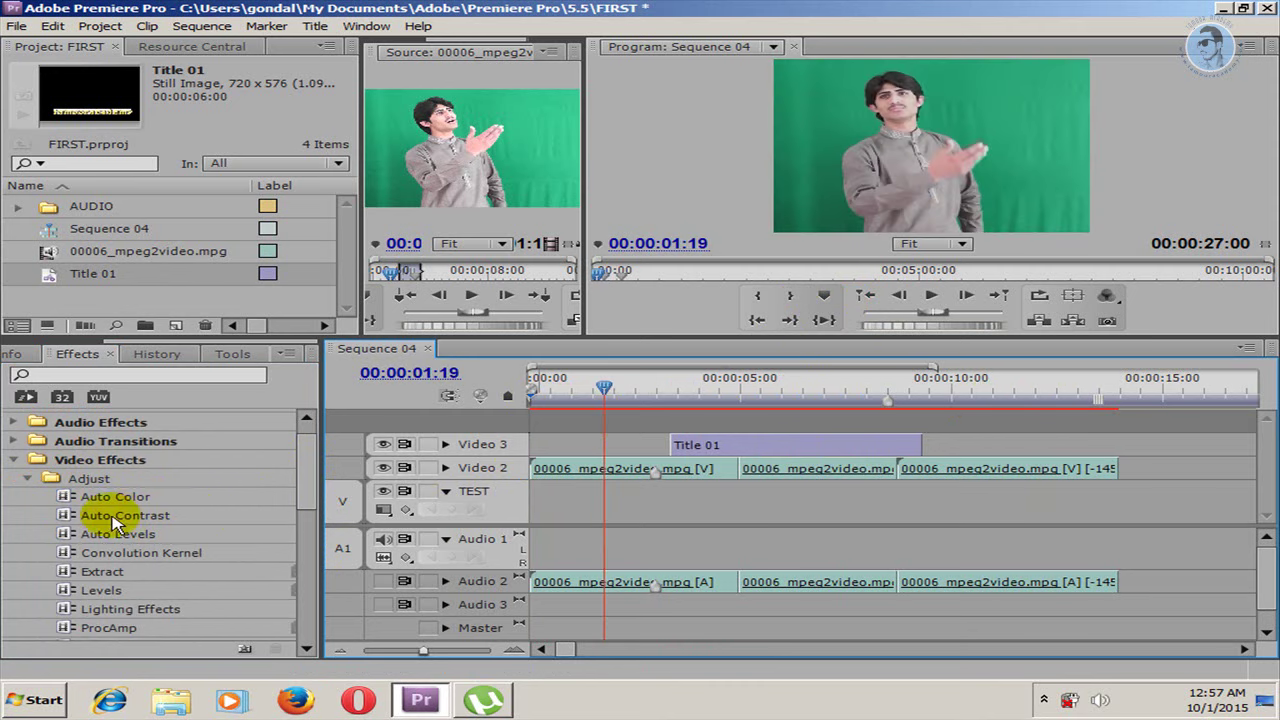
drag(62, 496, 544, 471)
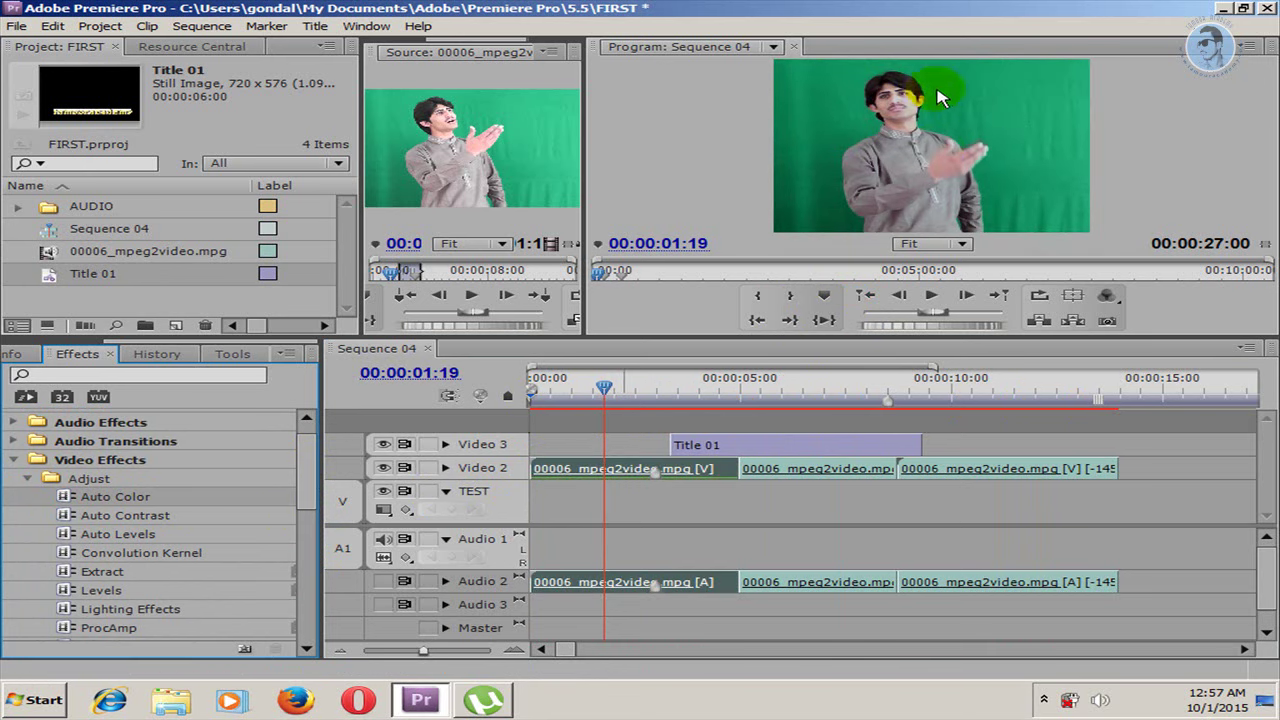
mouse_move(603, 338)
mouse_down()
mouse_move(474, 456)
mouse_move(477, 432)
mouse_up()
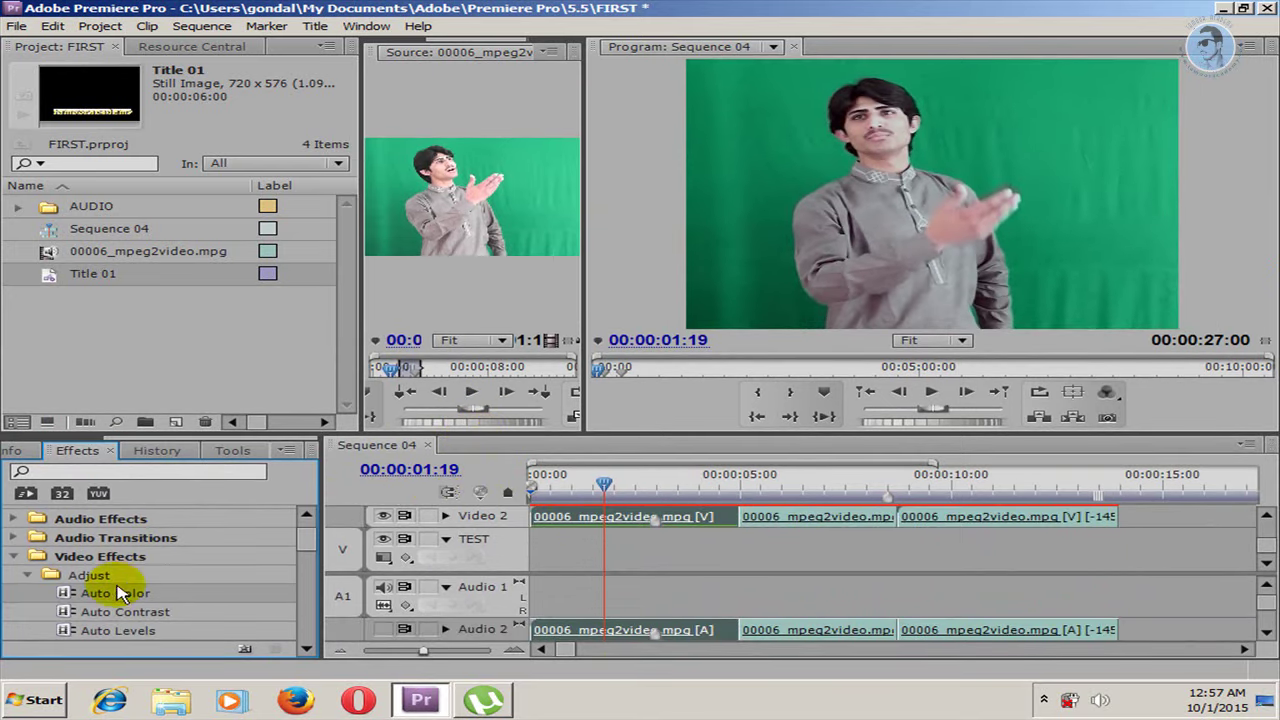
drag(96, 610, 585, 509)
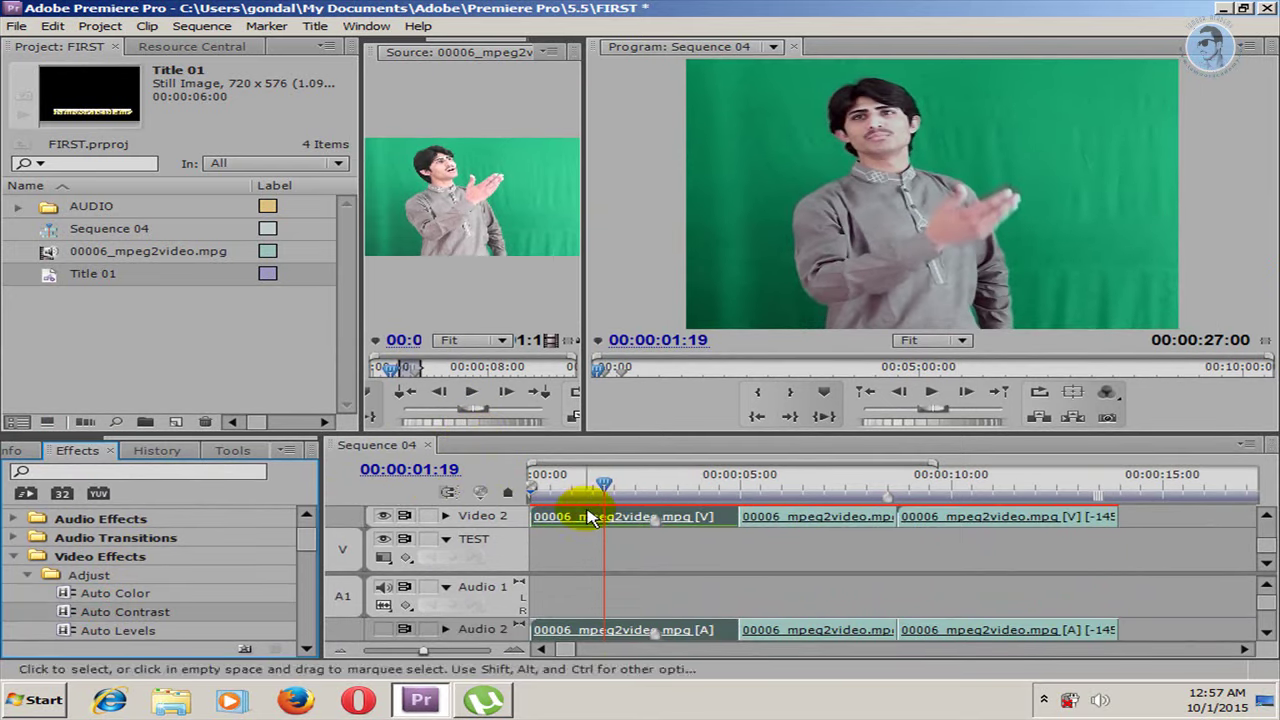
drag(132, 632, 556, 516)
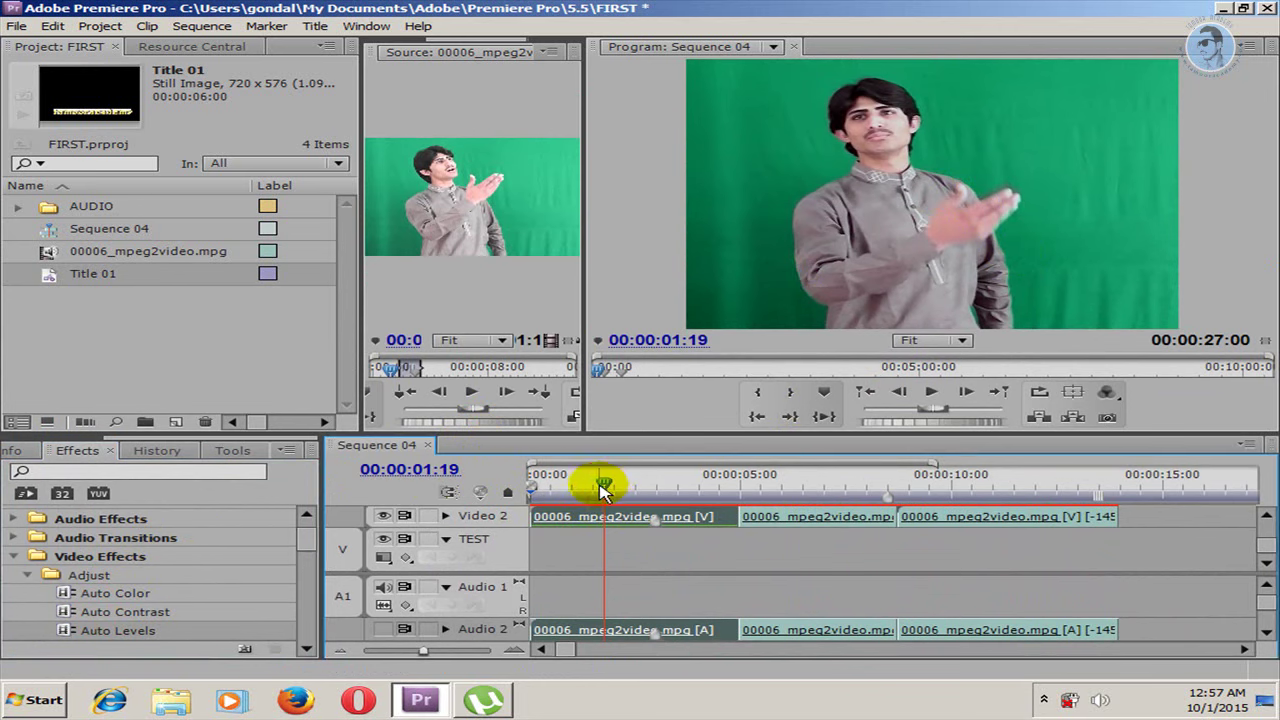
drag(603, 490, 612, 485)
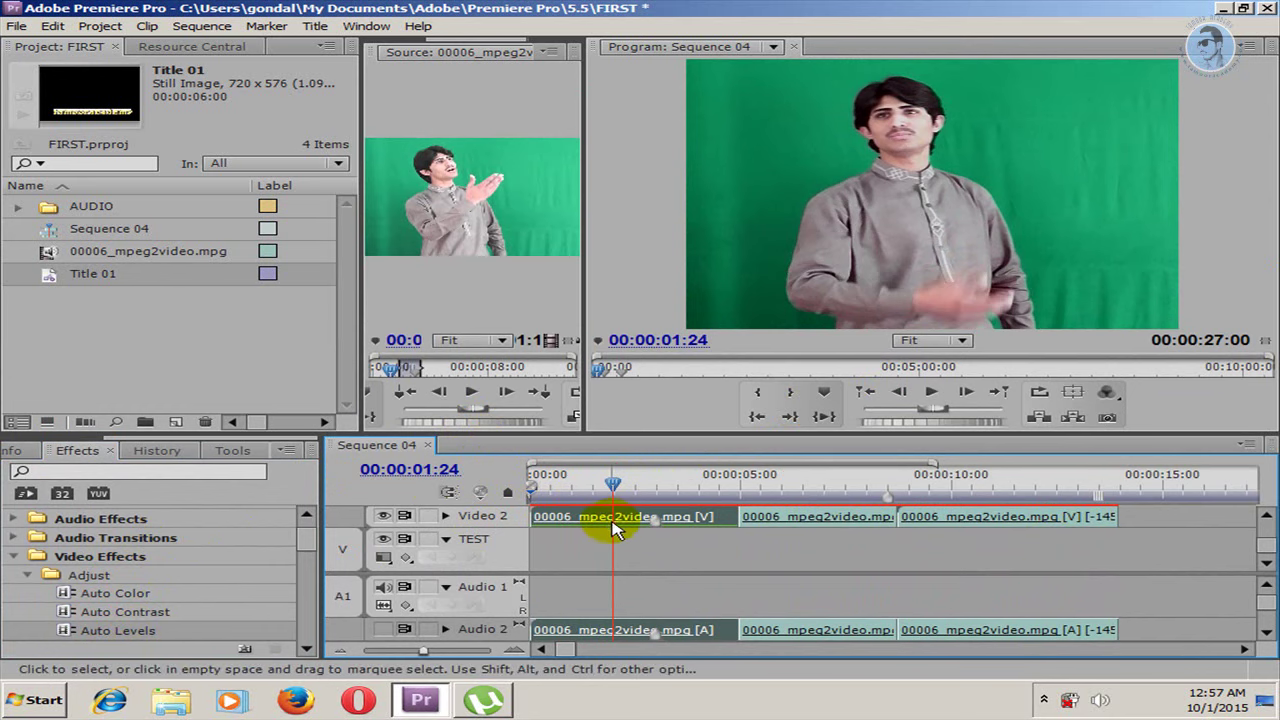
Open the clip's Effect Controls and set Auto Levels White Clip to 1.00%.
double_click(612, 520)
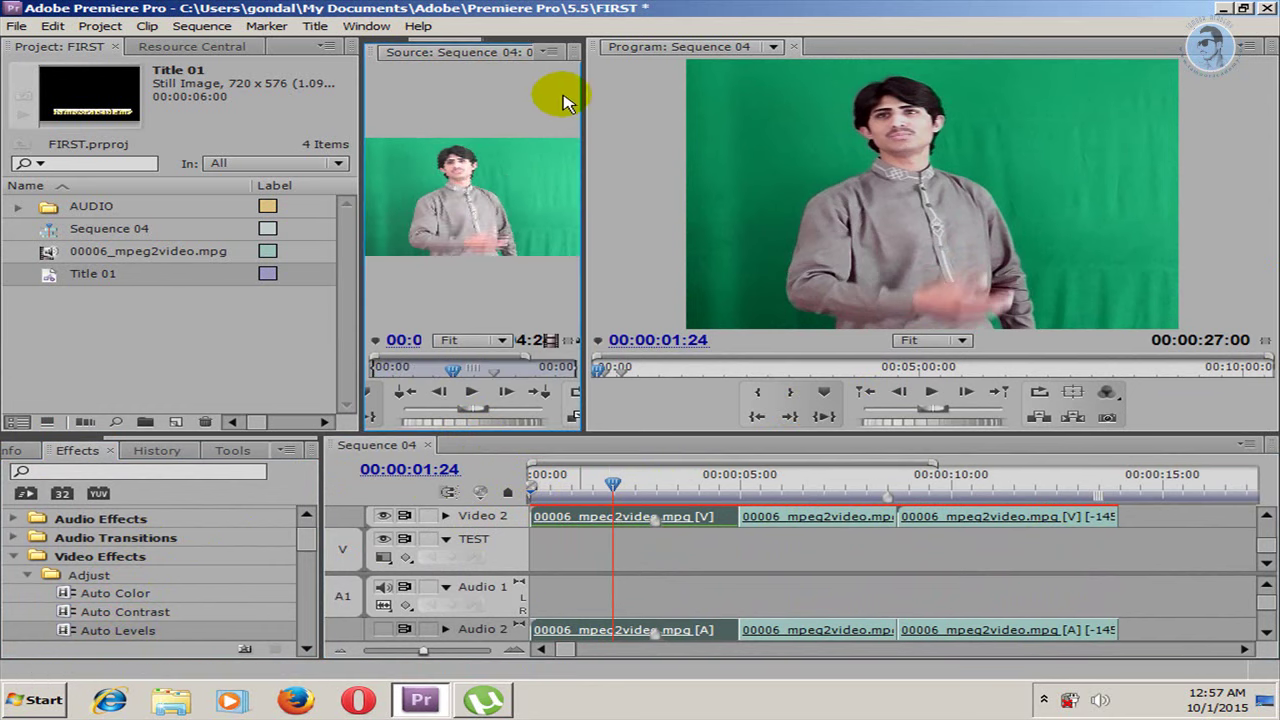
drag(581, 97, 805, 97)
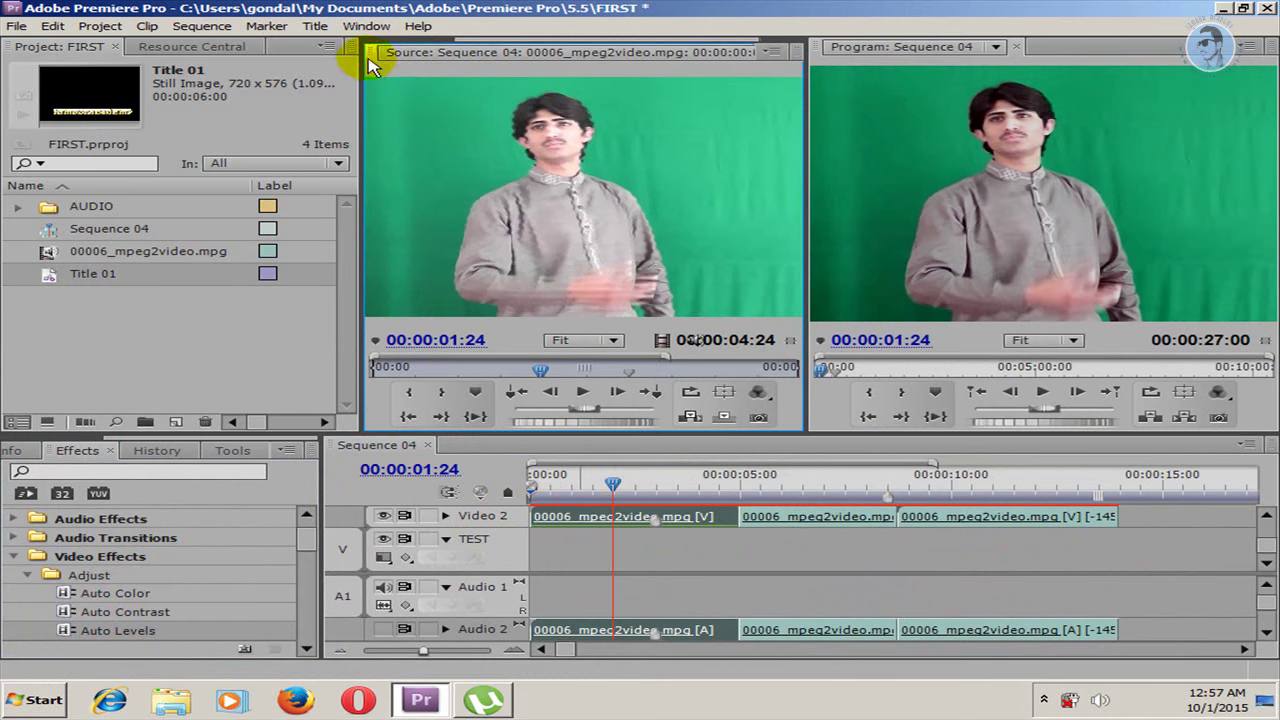
click(726, 52)
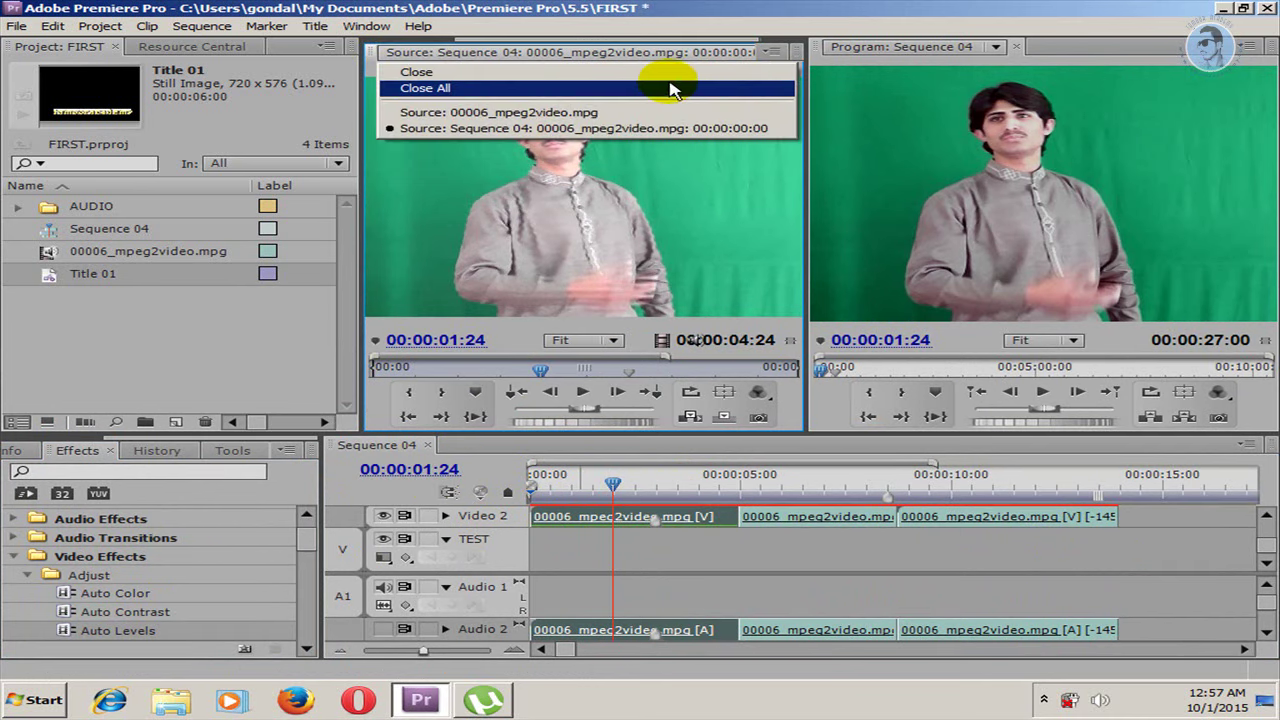
click(660, 72)
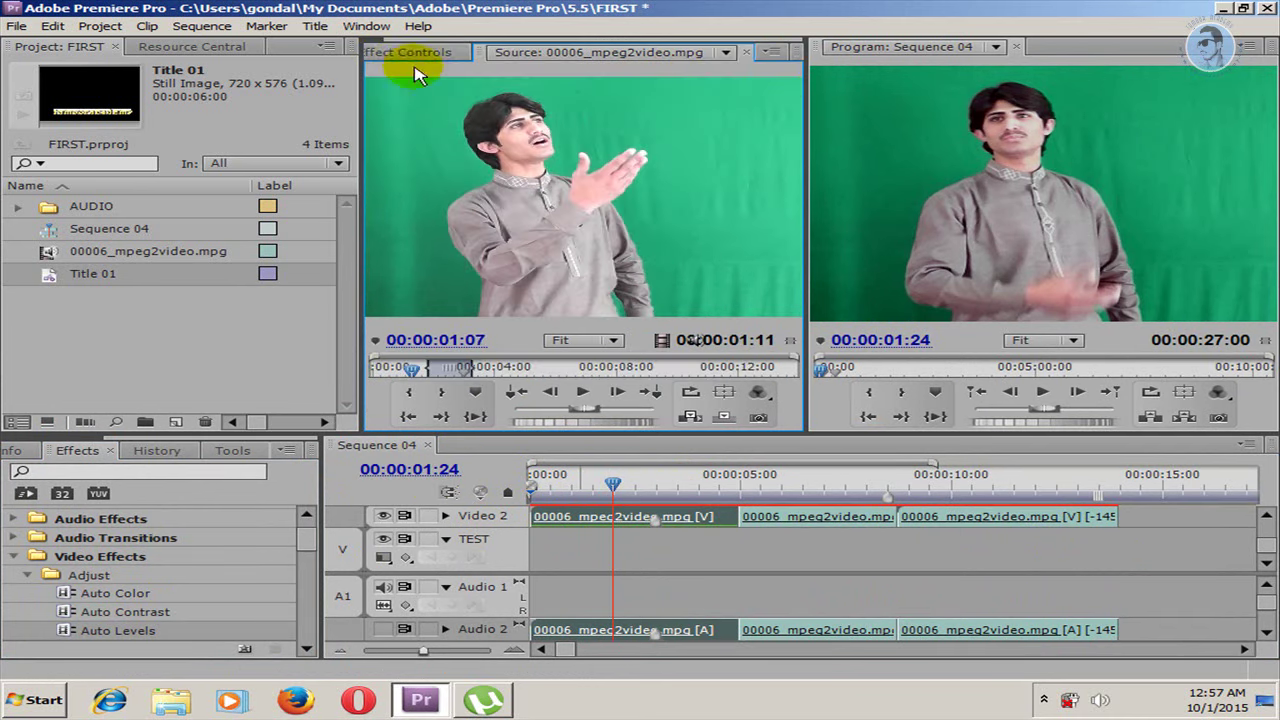
click(405, 54)
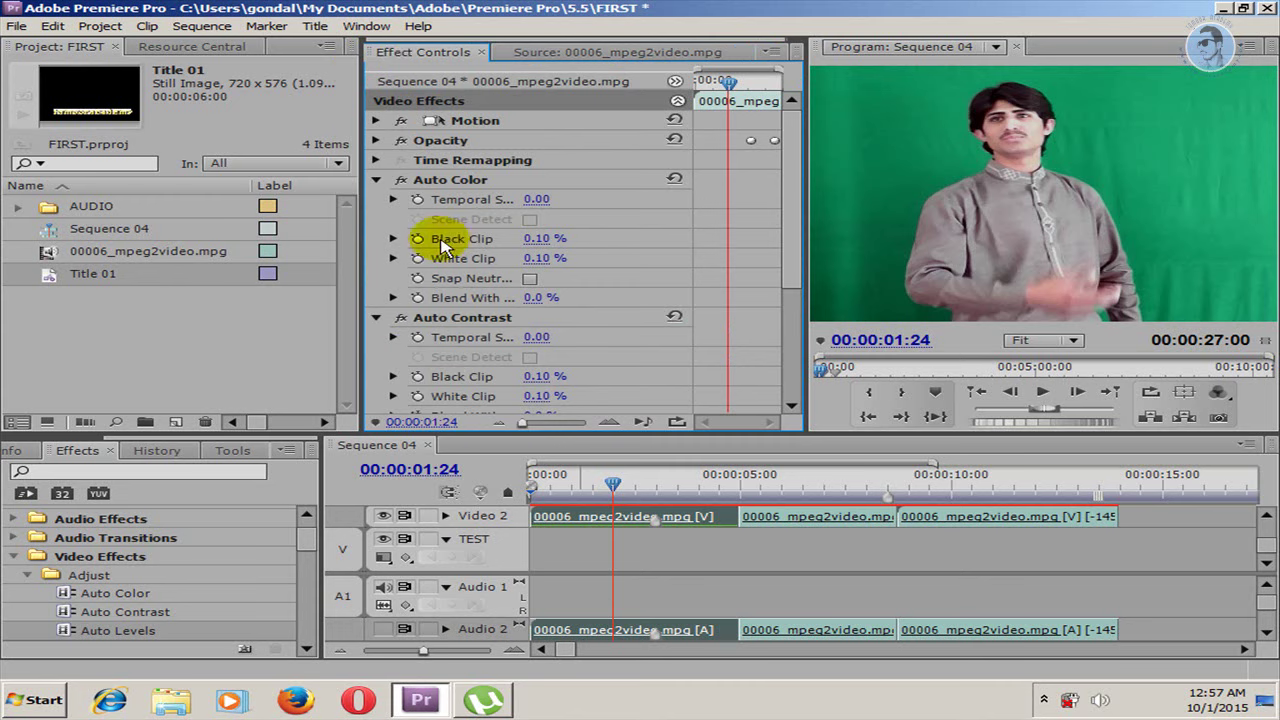
click(375, 179)
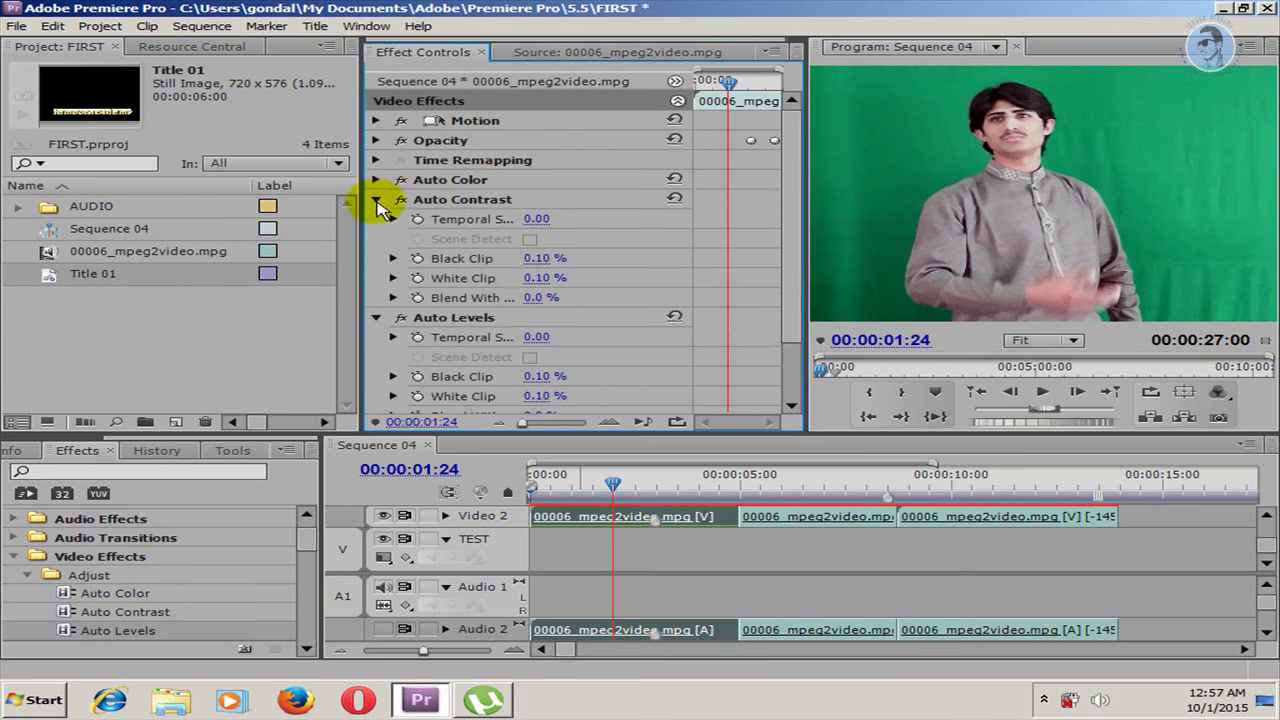
click(375, 199)
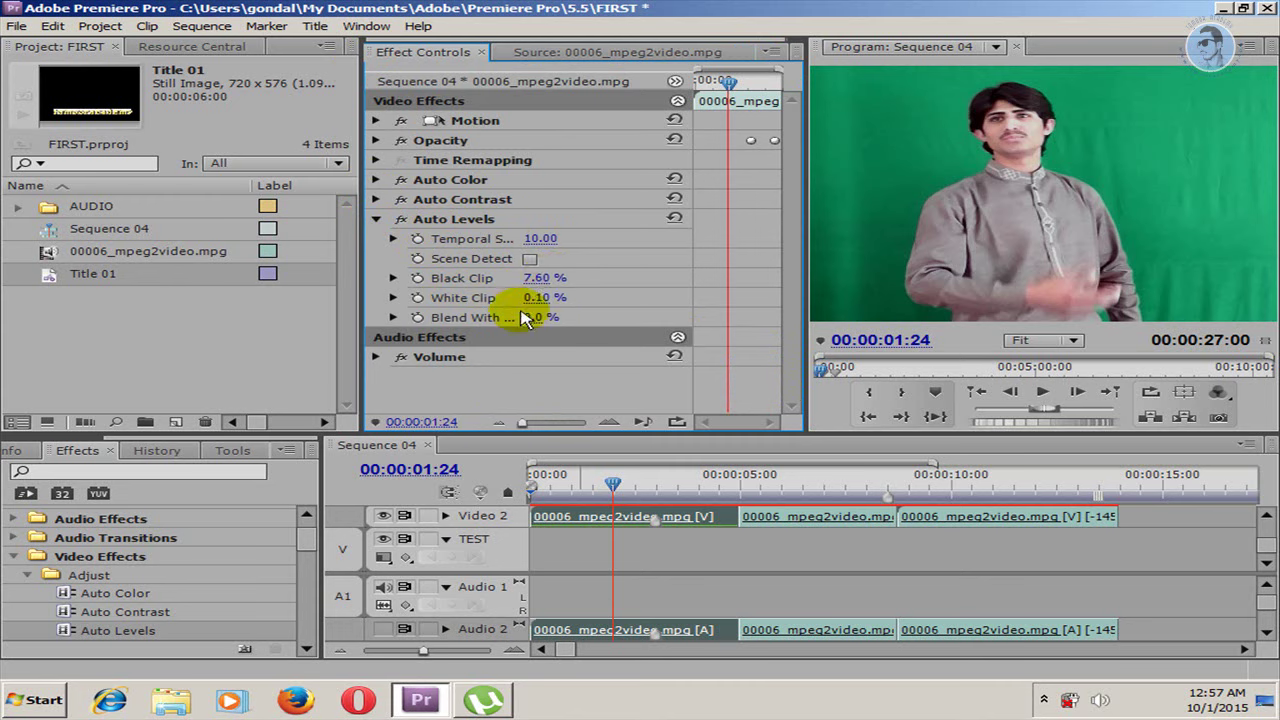
mouse_move(436, 315)
mouse_down()
mouse_move(544, 302)
mouse_move(520, 310)
mouse_up()
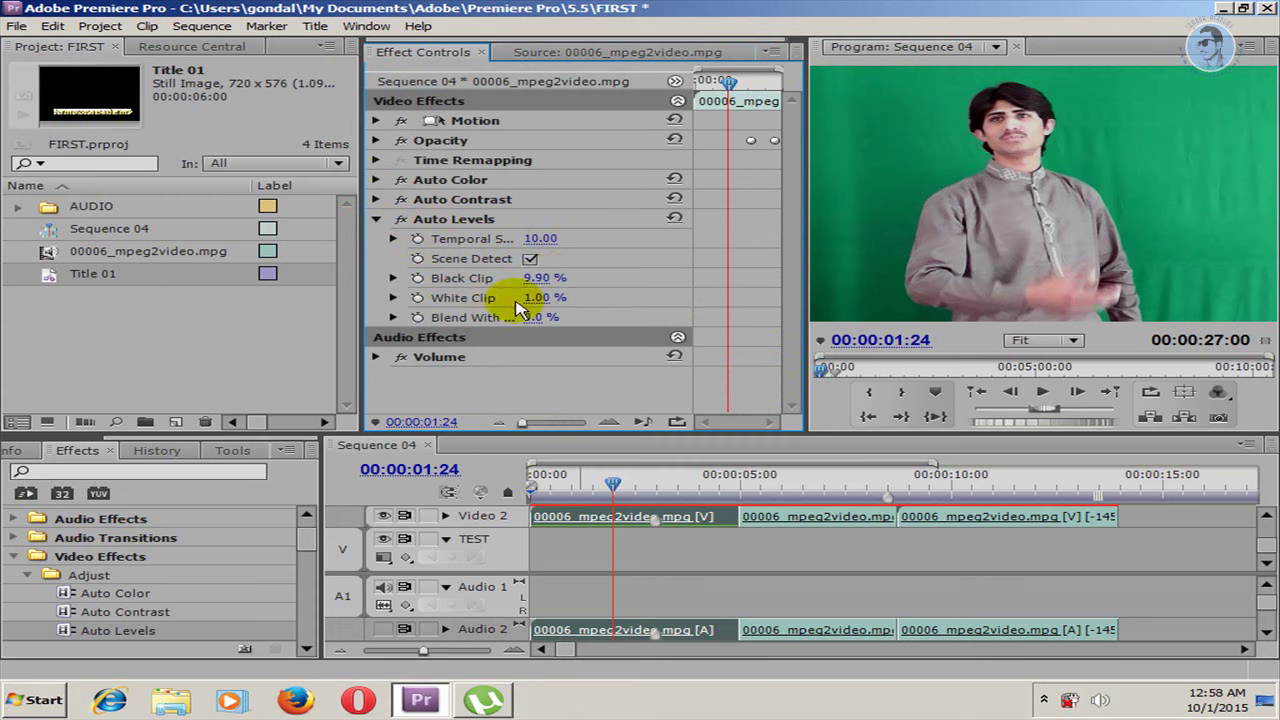
click(376, 219)
Turn Auto Contrast off and compare Auto Color on and off, leaving it enabled.
click(401, 199)
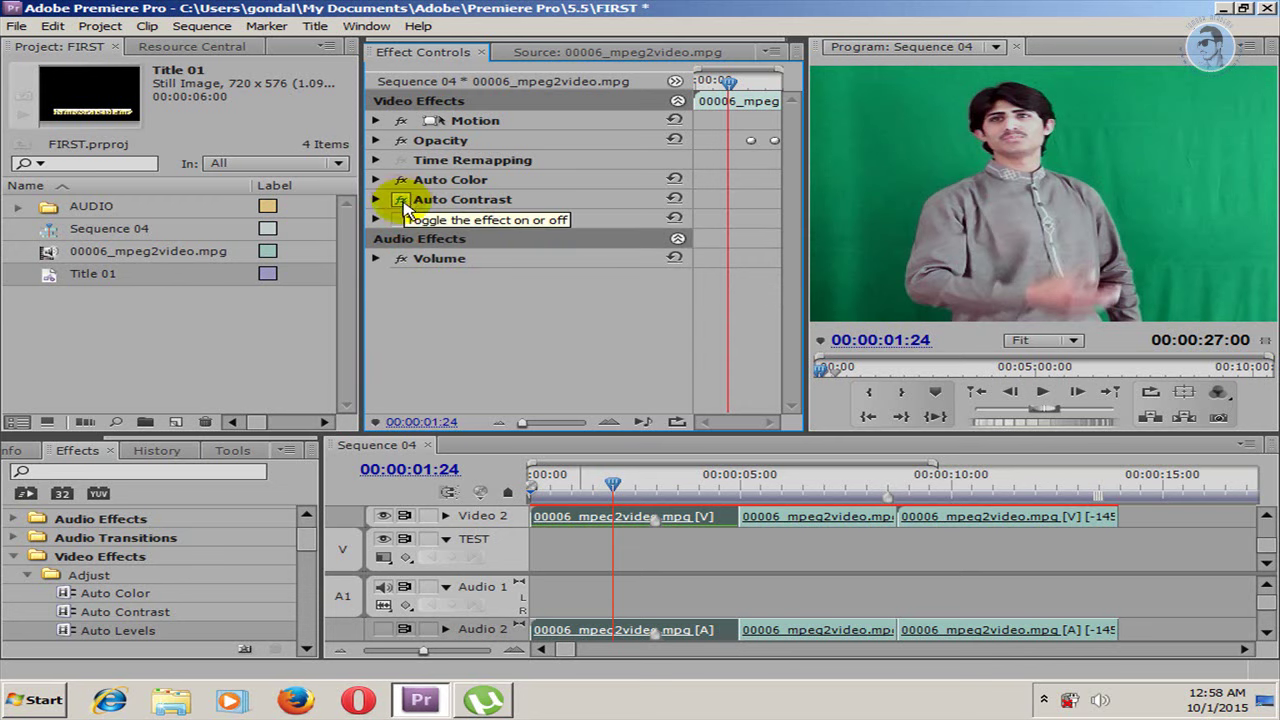
click(404, 200)
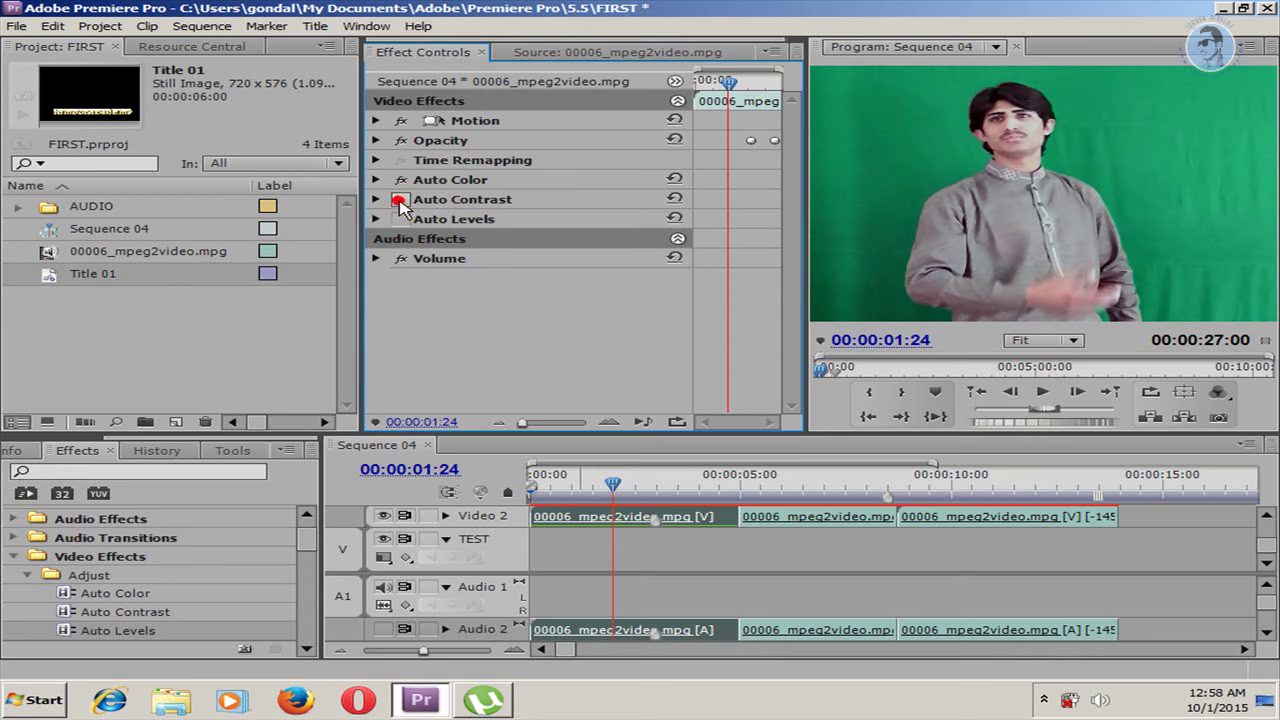
click(401, 180)
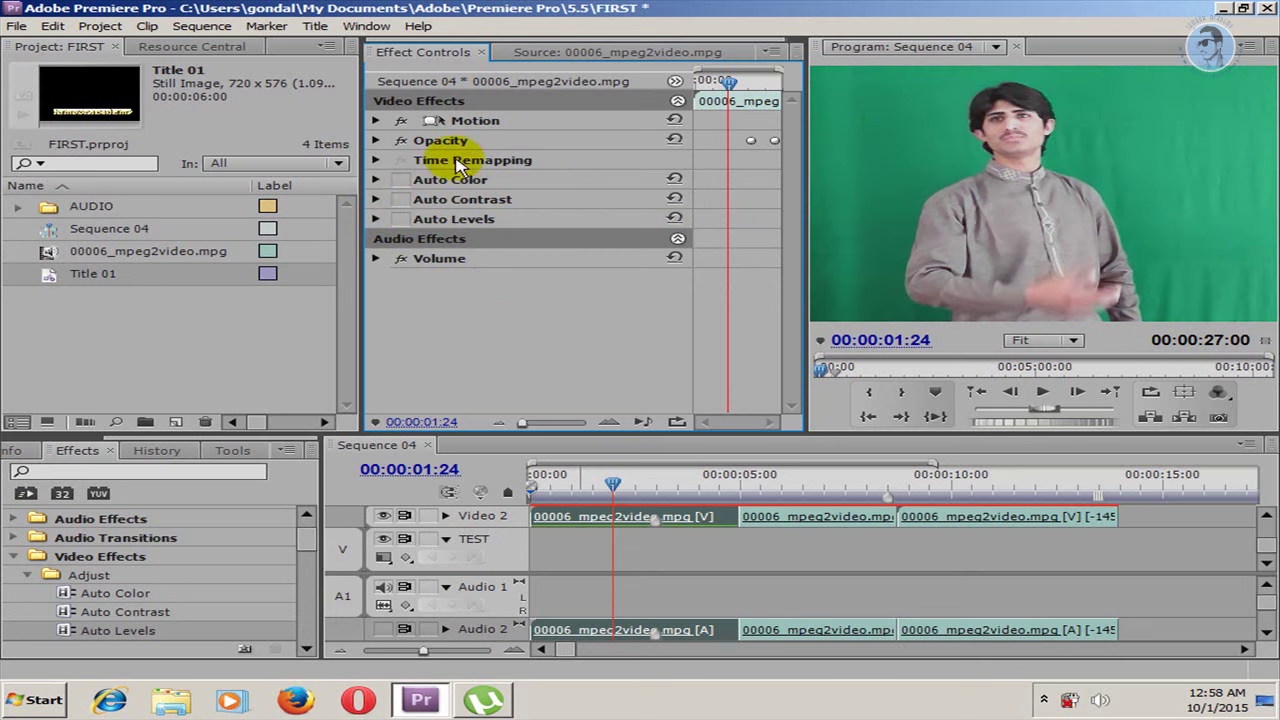
click(404, 181)
click(404, 181)
click(404, 181)
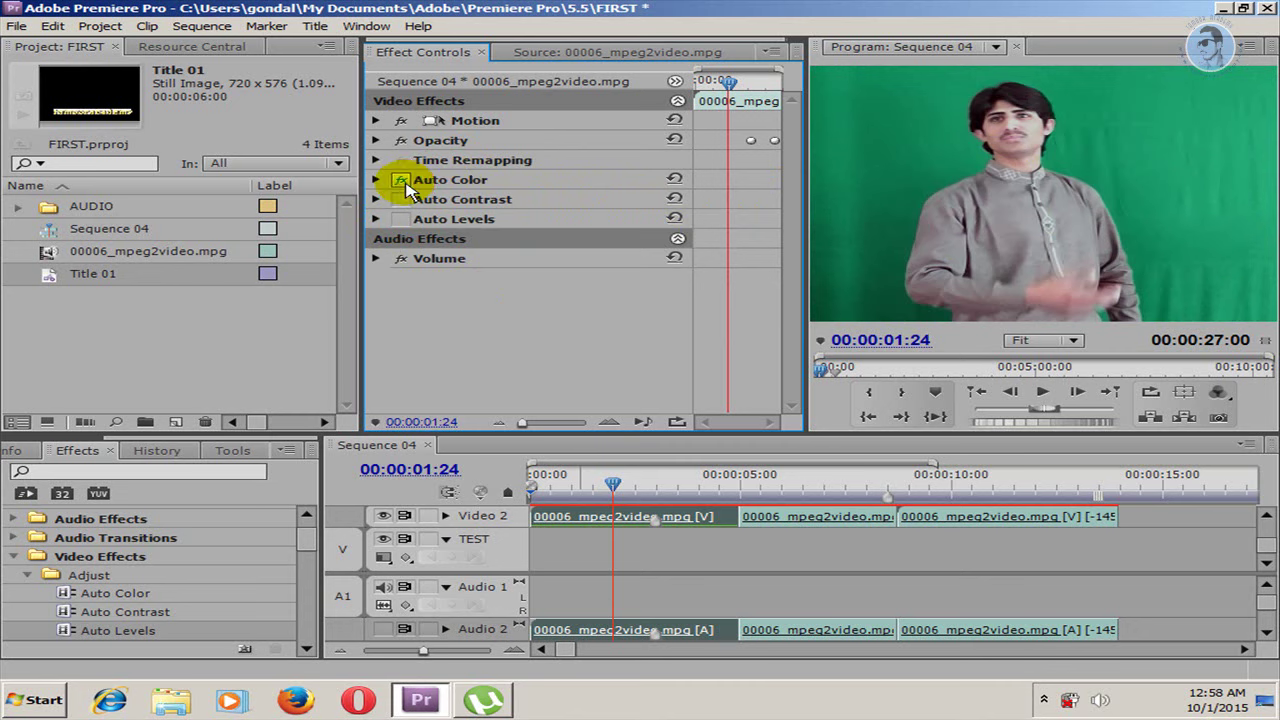
click(404, 181)
click(404, 181)
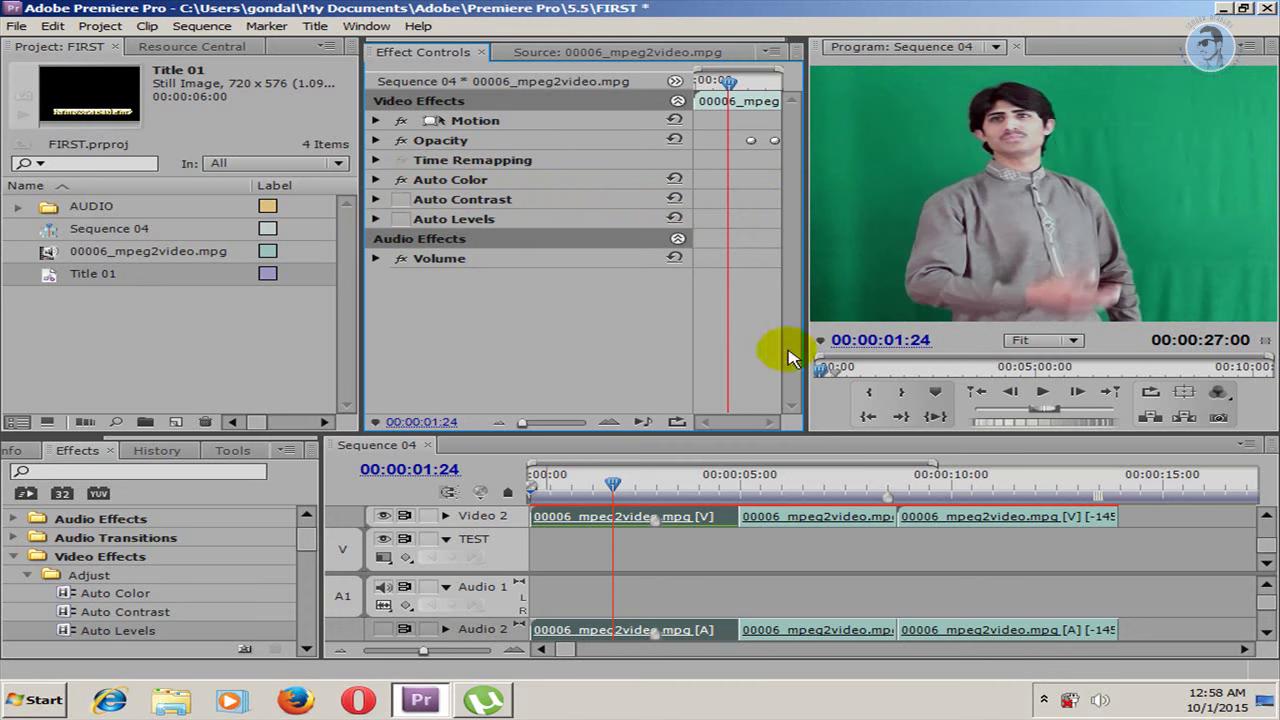
drag(805, 293, 517, 285)
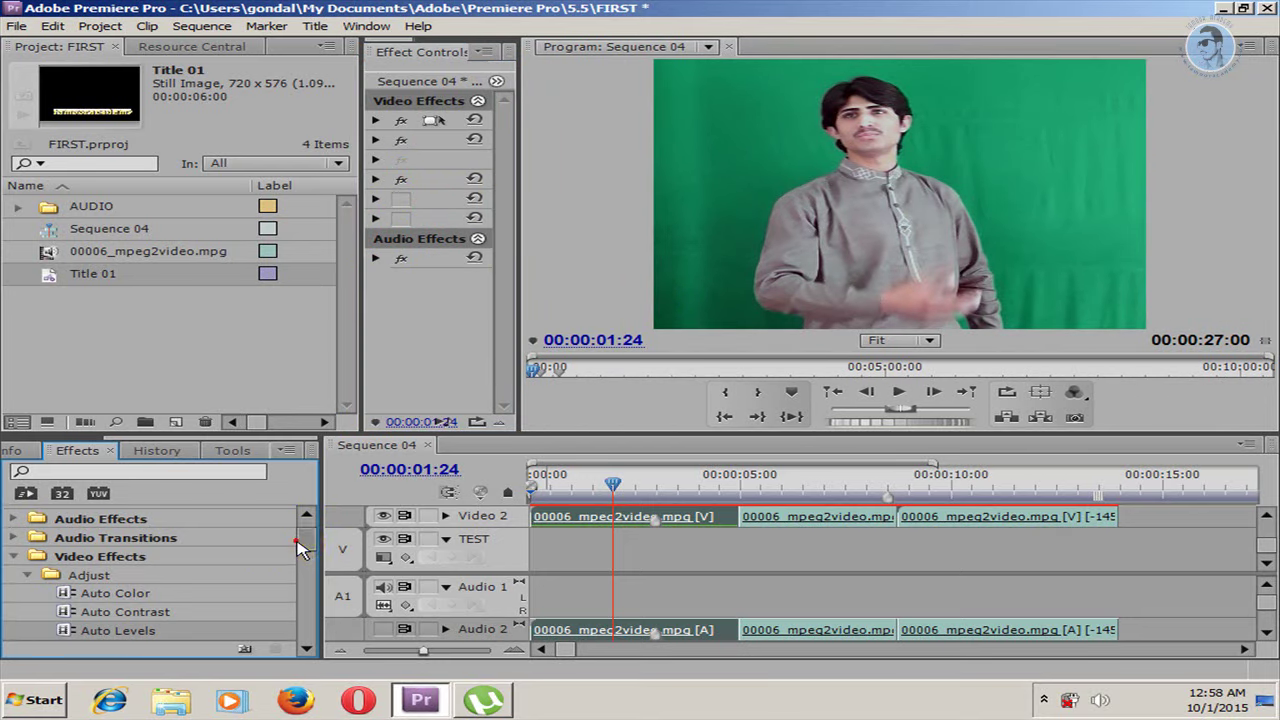
Collapse the Adjust group in the Video Effects list.
scroll(297, 545, down, 3)
scroll(297, 557, down, 1)
scroll(299, 560, down, 1)
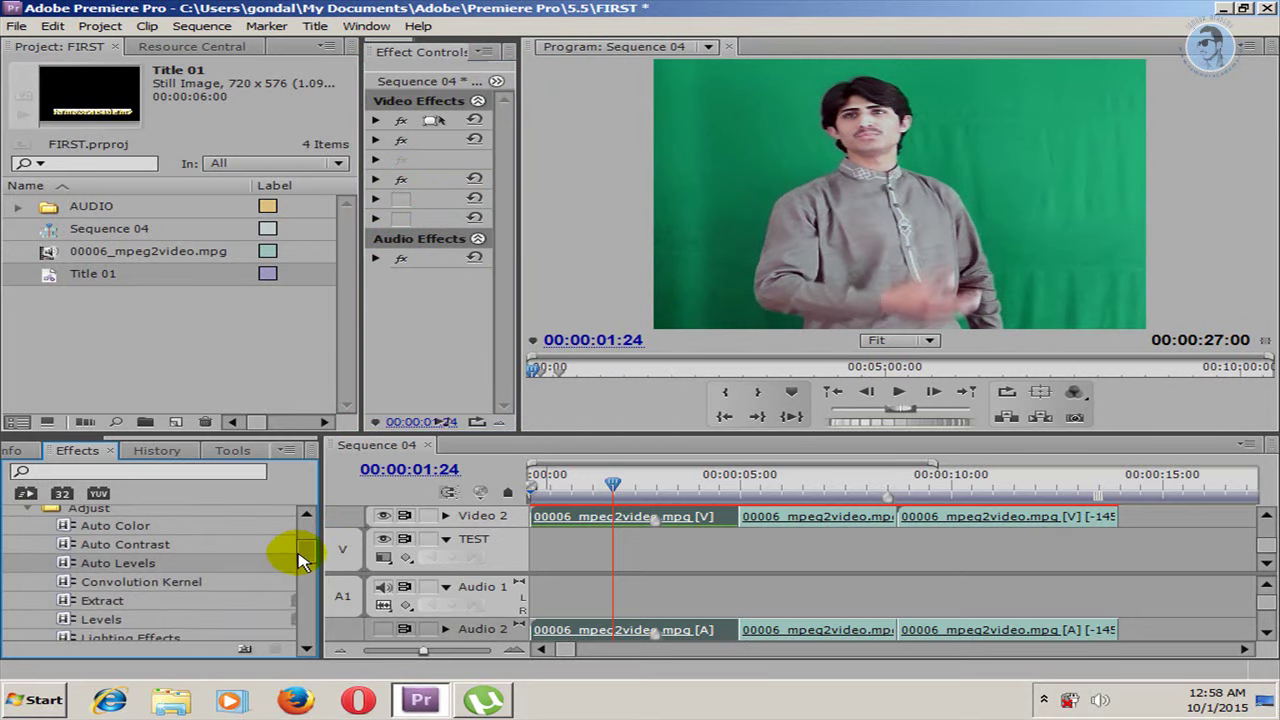
scroll(302, 568, down, 2)
scroll(302, 570, down, 1)
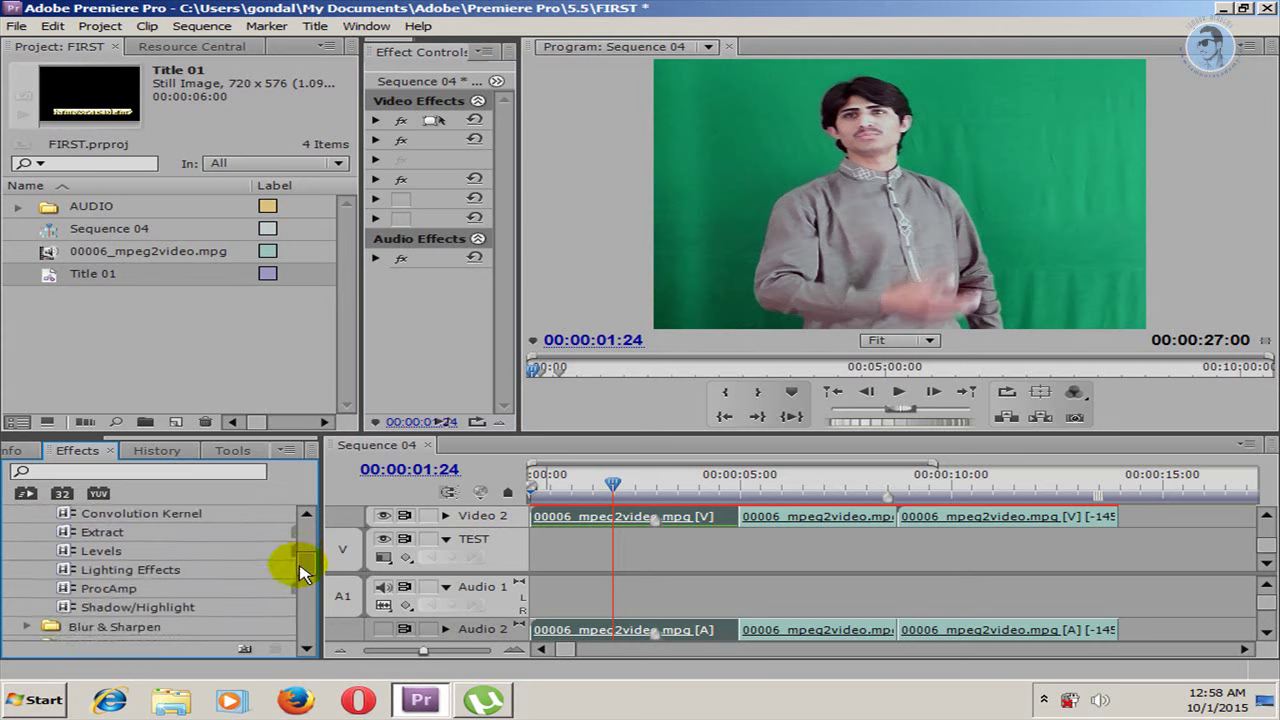
scroll(303, 573, down, 1)
scroll(300, 571, down, 1)
scroll(309, 560, up, 6)
scroll(315, 540, up, 4)
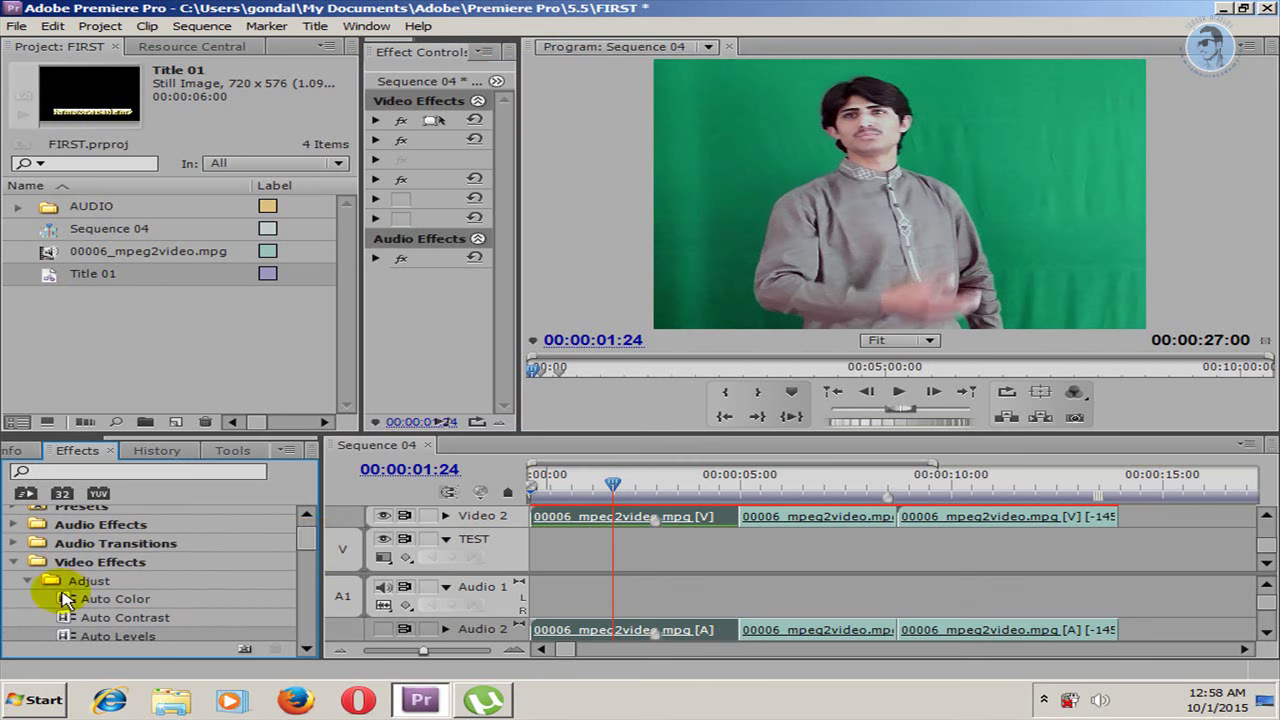
click(24, 581)
scroll(306, 551, down, 3)
scroll(300, 563, down, 2)
scroll(300, 569, down, 1)
scroll(305, 578, up, 1)
scroll(305, 576, up, 1)
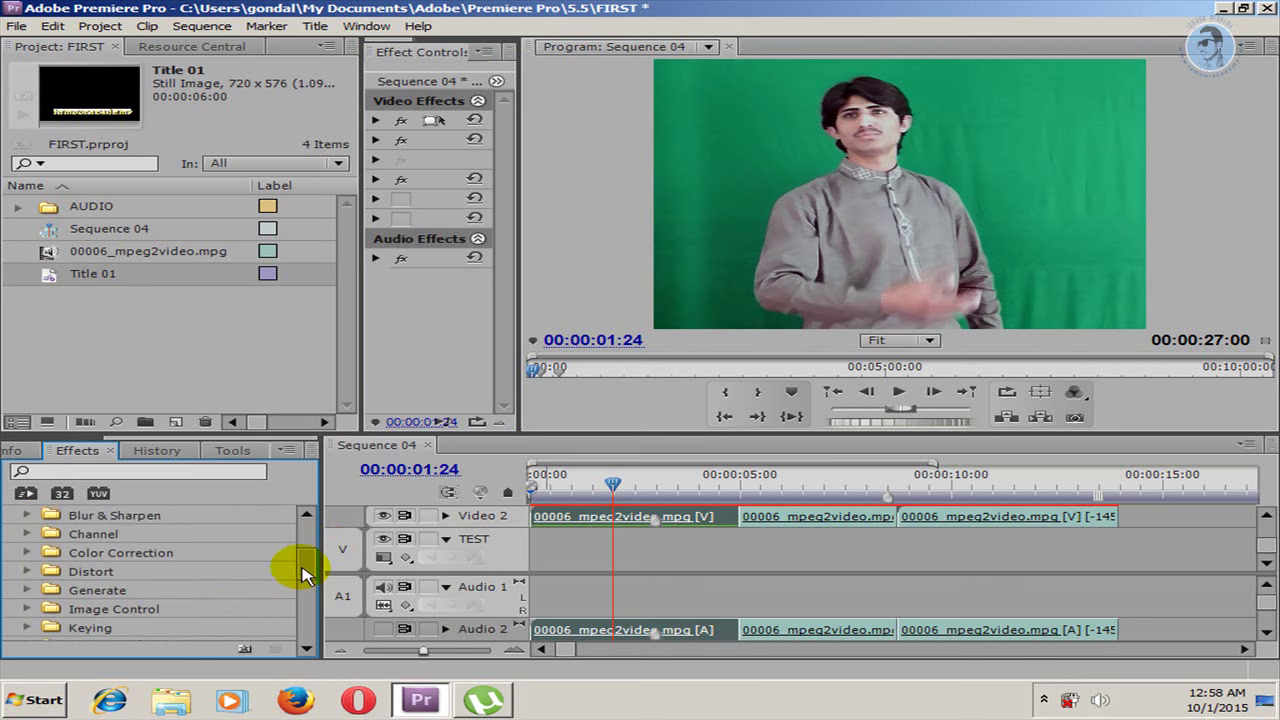
Expand Color Correction and drag Three-Way Color Corrector onto the first Video 2 clip.
click(26, 552)
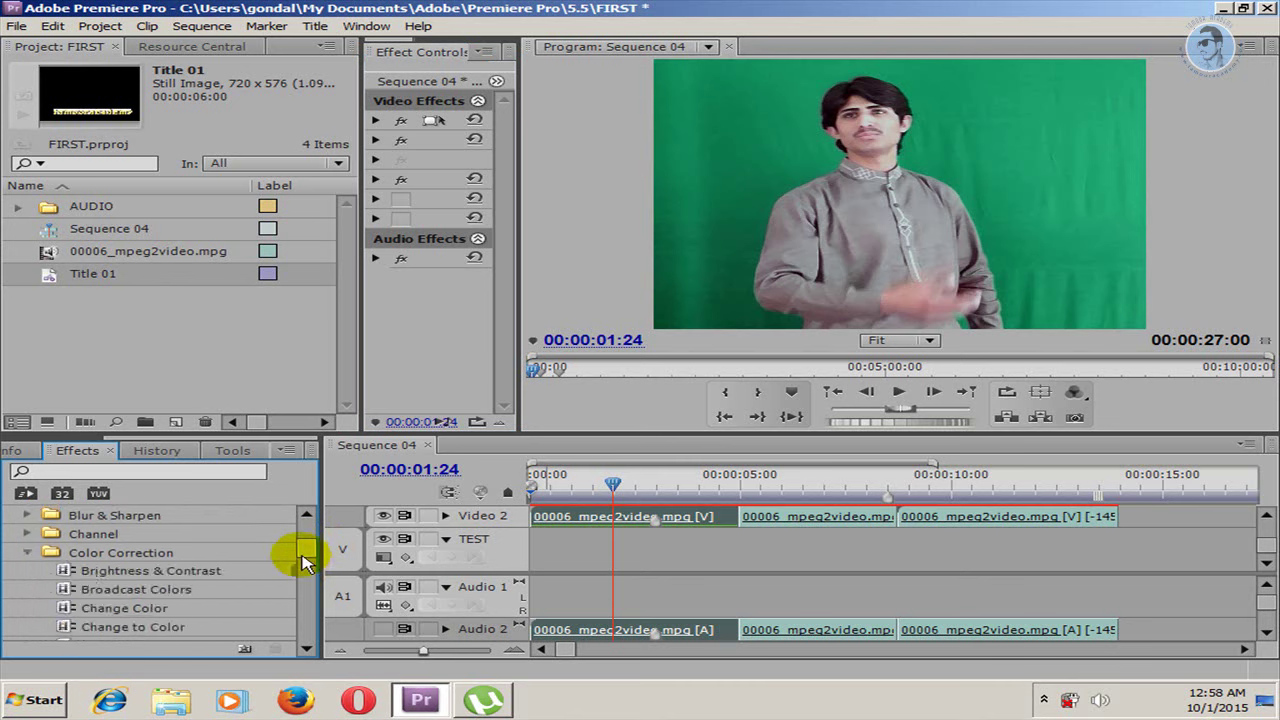
scroll(306, 550, down, 2)
scroll(306, 560, down, 2)
scroll(306, 563, down, 1)
scroll(305, 575, down, 1)
scroll(305, 578, down, 1)
scroll(302, 575, down, 1)
scroll(302, 575, down, 1)
scroll(302, 590, down, 2)
scroll(303, 593, down, 1)
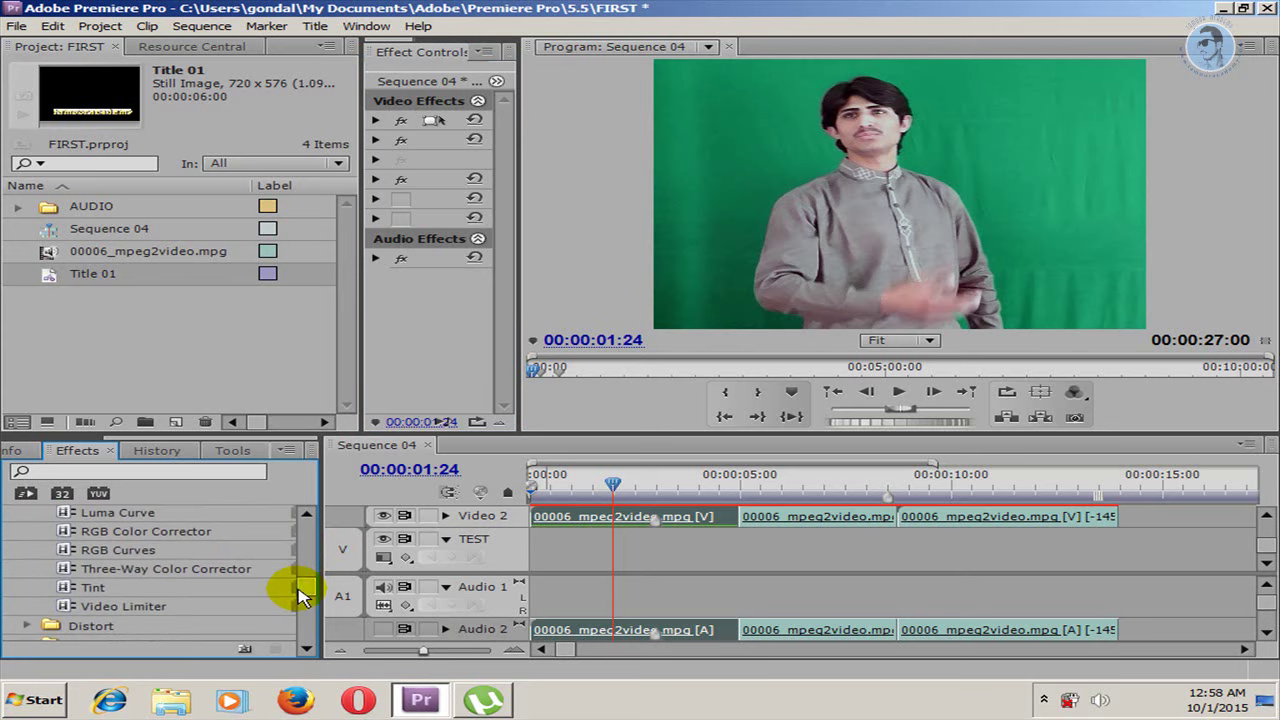
drag(148, 578, 655, 516)
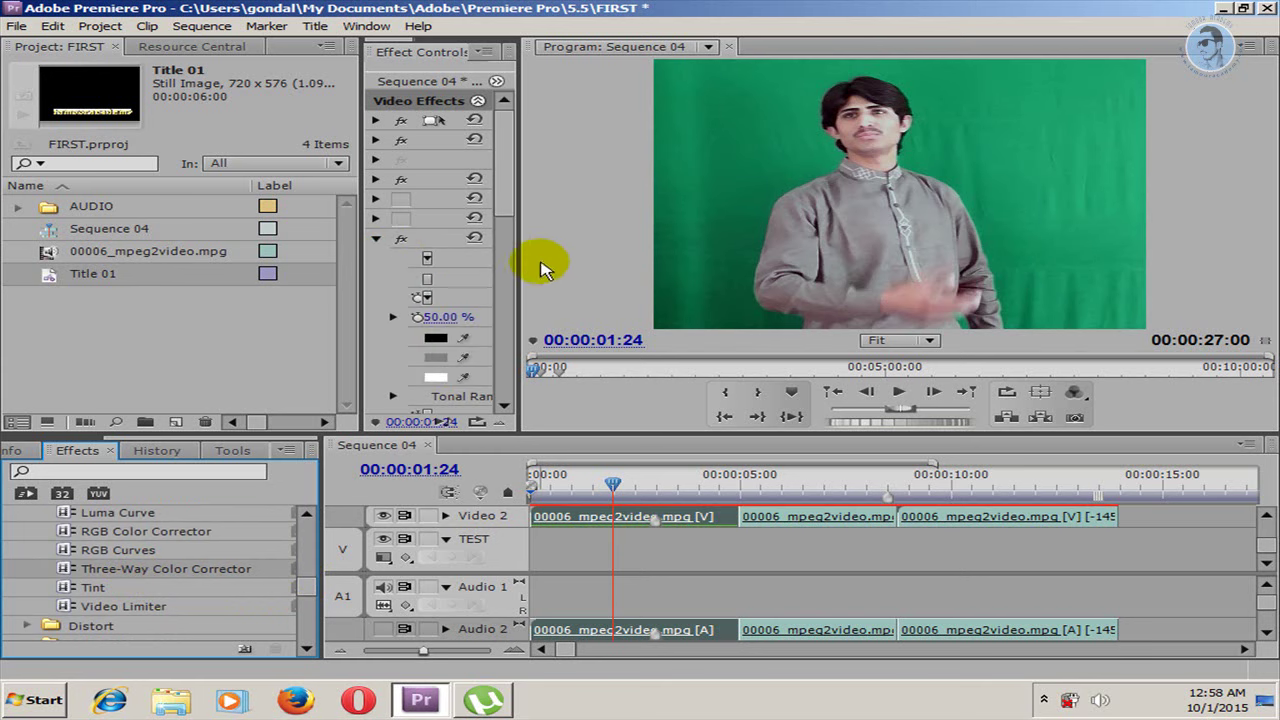
Keep Composite output, eyedrop black, gray and white balance, and set highlights hue to 141.8°.
drag(518, 258, 815, 262)
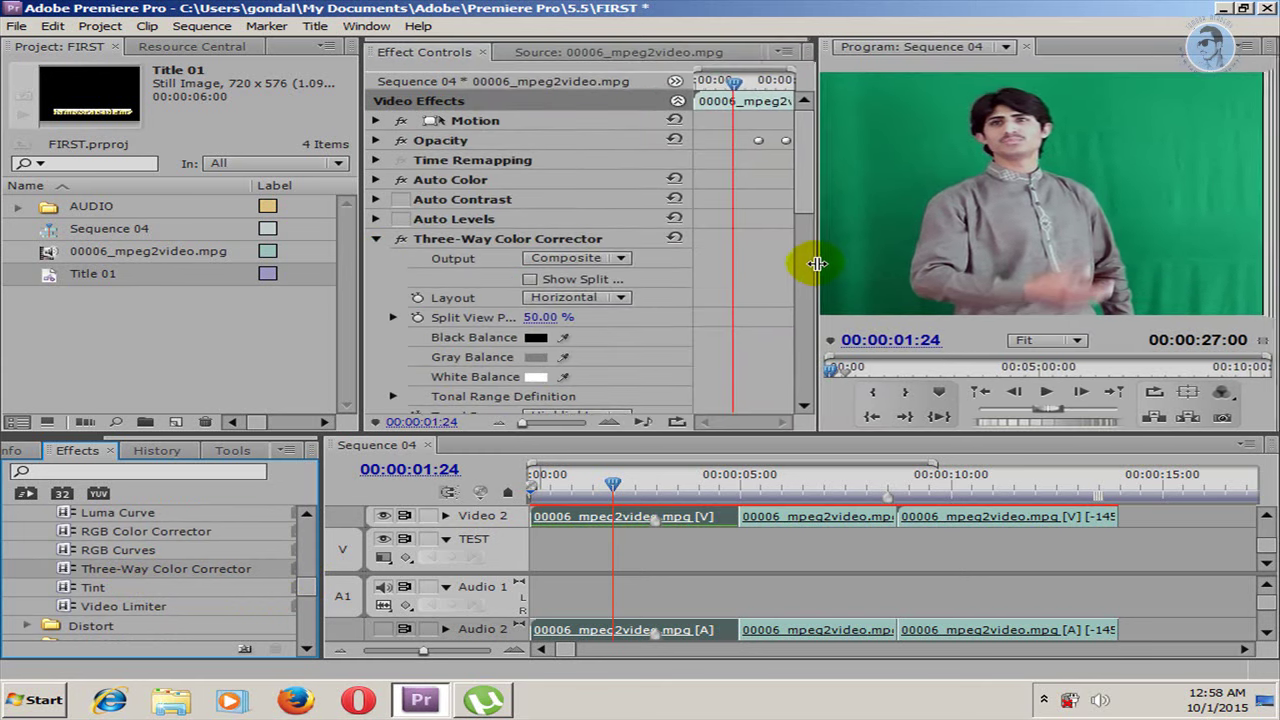
click(619, 258)
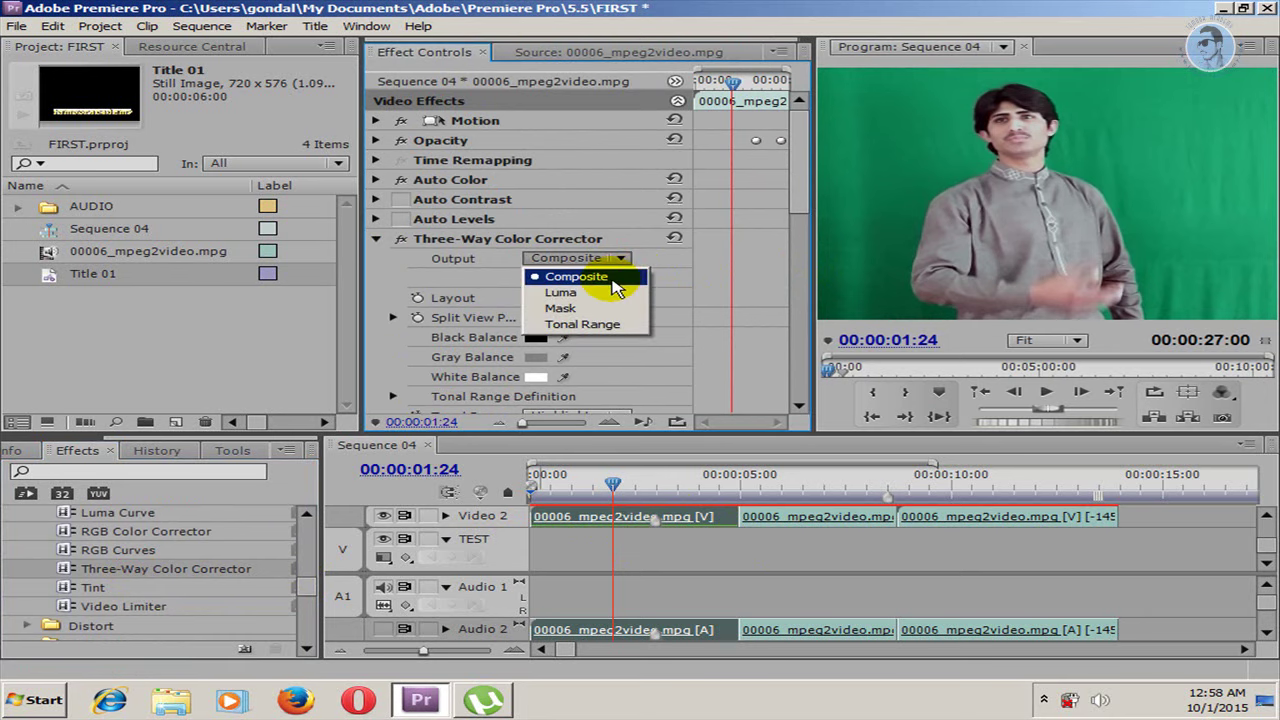
click(609, 264)
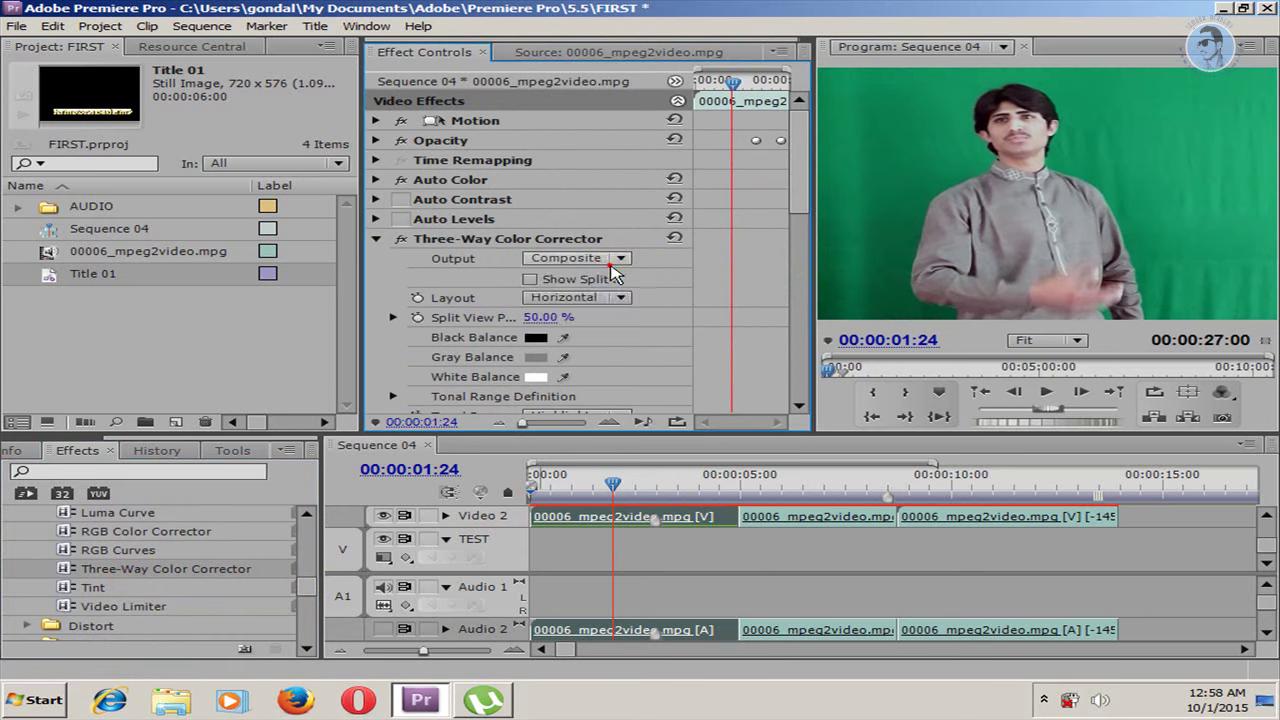
click(563, 338)
click(854, 226)
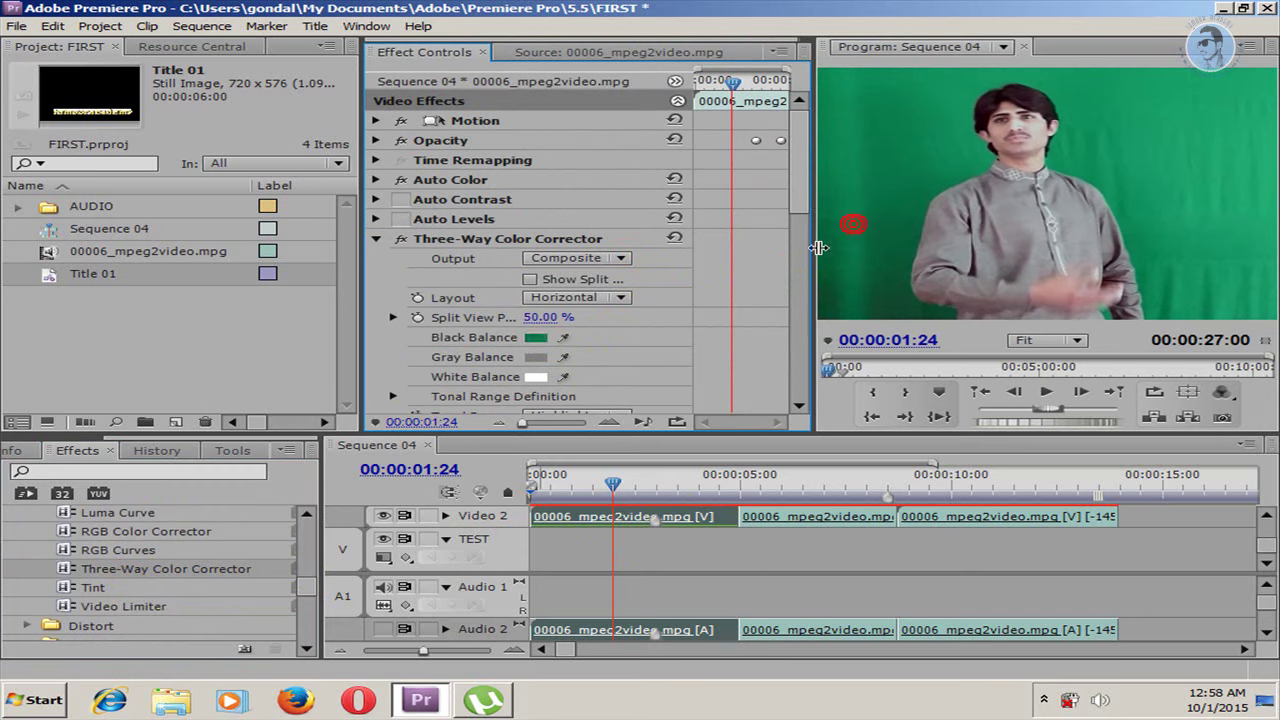
click(565, 356)
click(1095, 262)
click(567, 377)
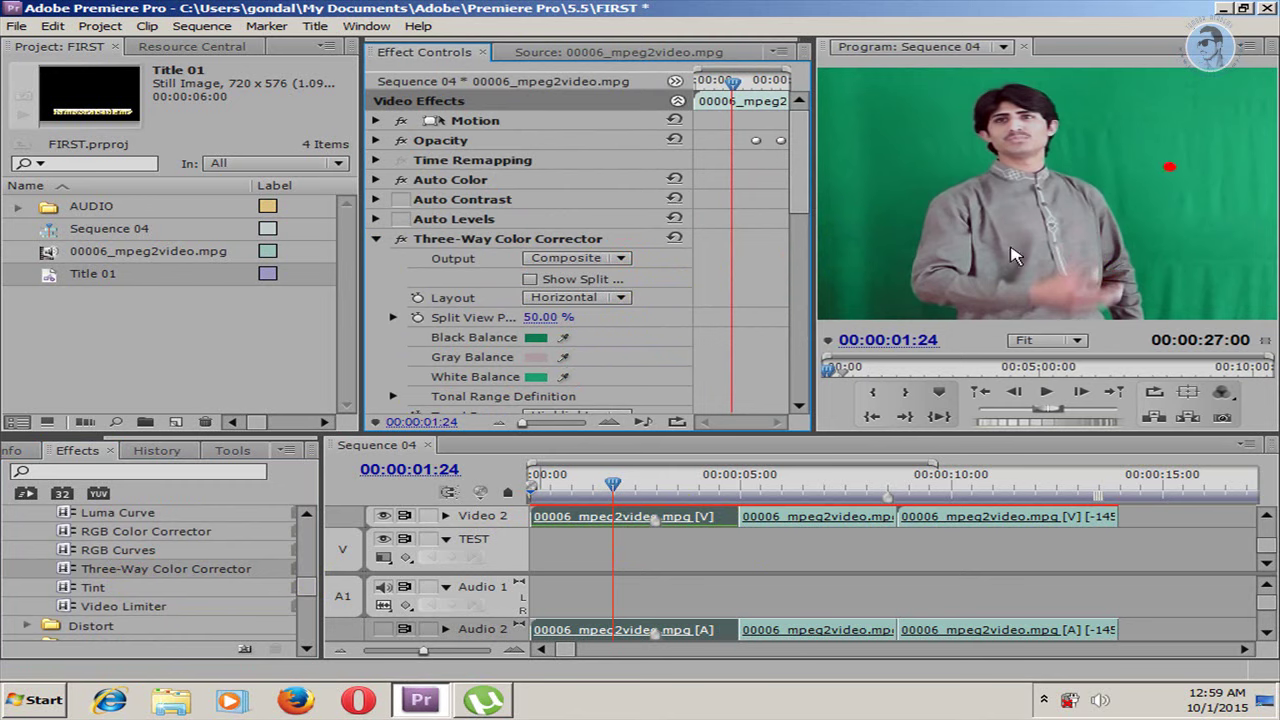
drag(802, 200, 803, 281)
drag(600, 268, 592, 292)
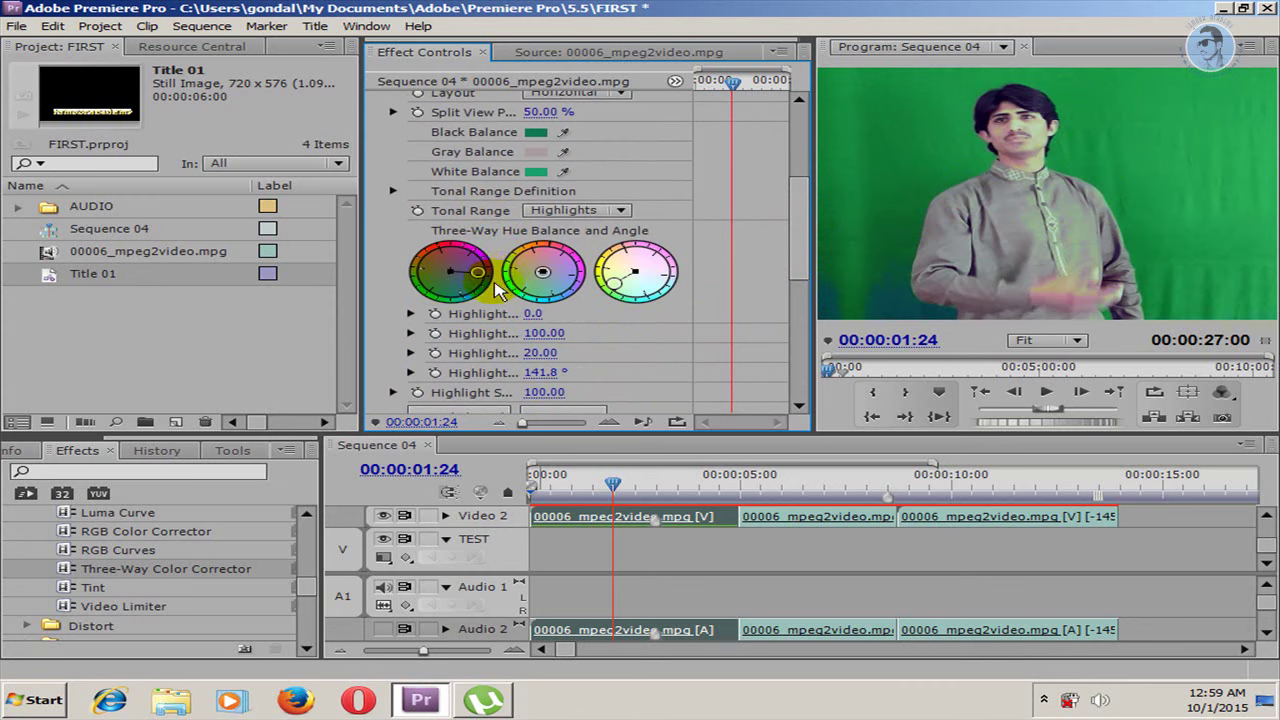
Drag the left hue wheel's handle left, then toward upper right, to retint the clip.
drag(474, 290, 383, 300)
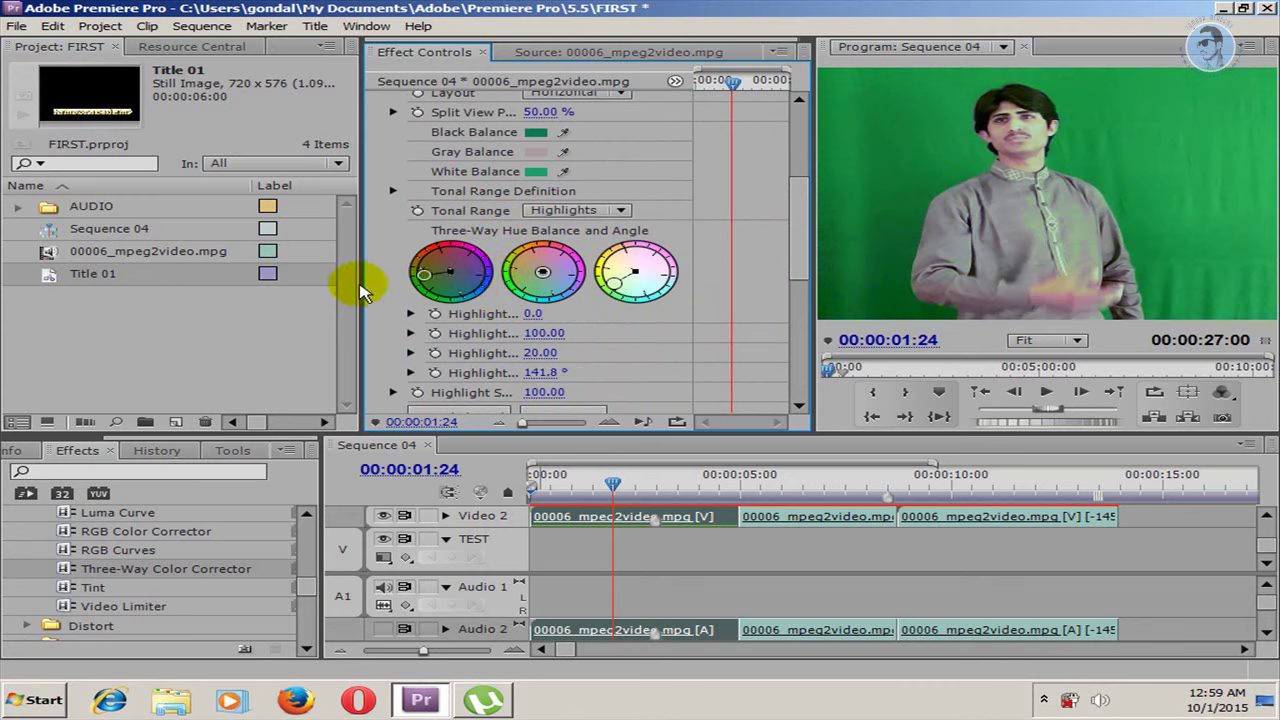
drag(435, 258, 490, 250)
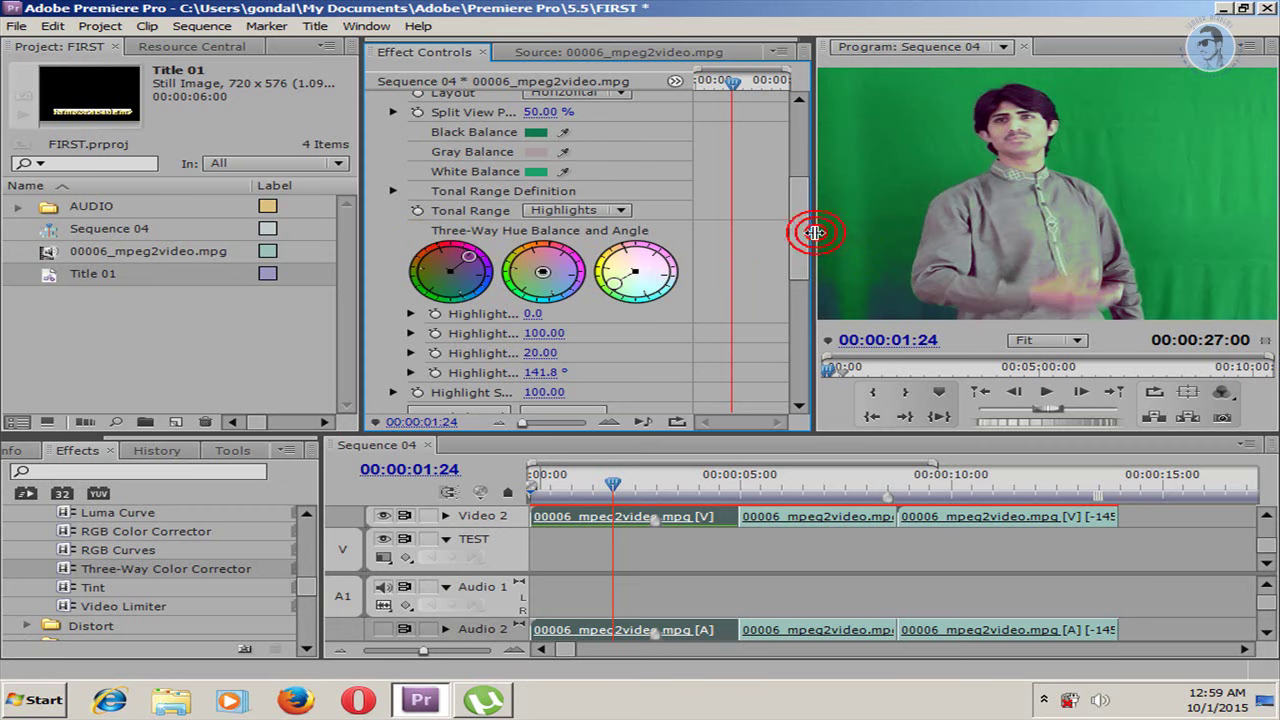
drag(815, 232, 597, 242)
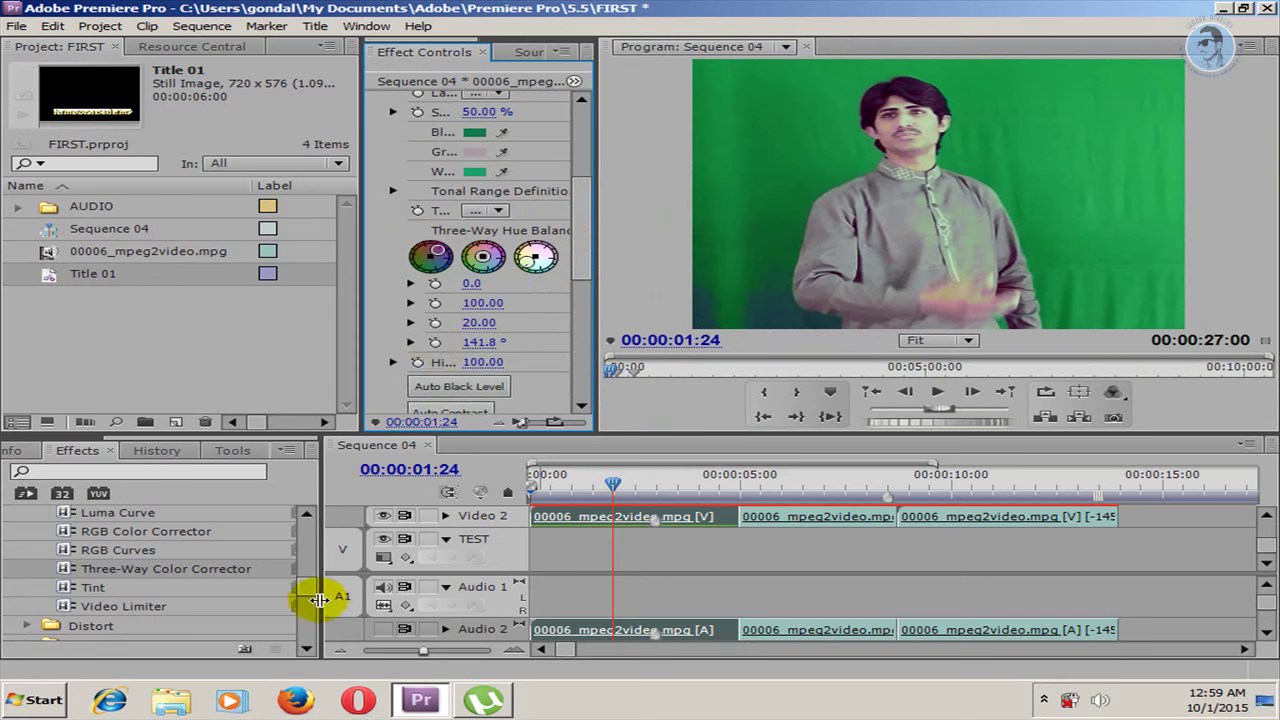
Collapse Color Correction, expand Keying, and drag Chroma Key onto the first Video 2 clip.
drag(310, 596, 283, 563)
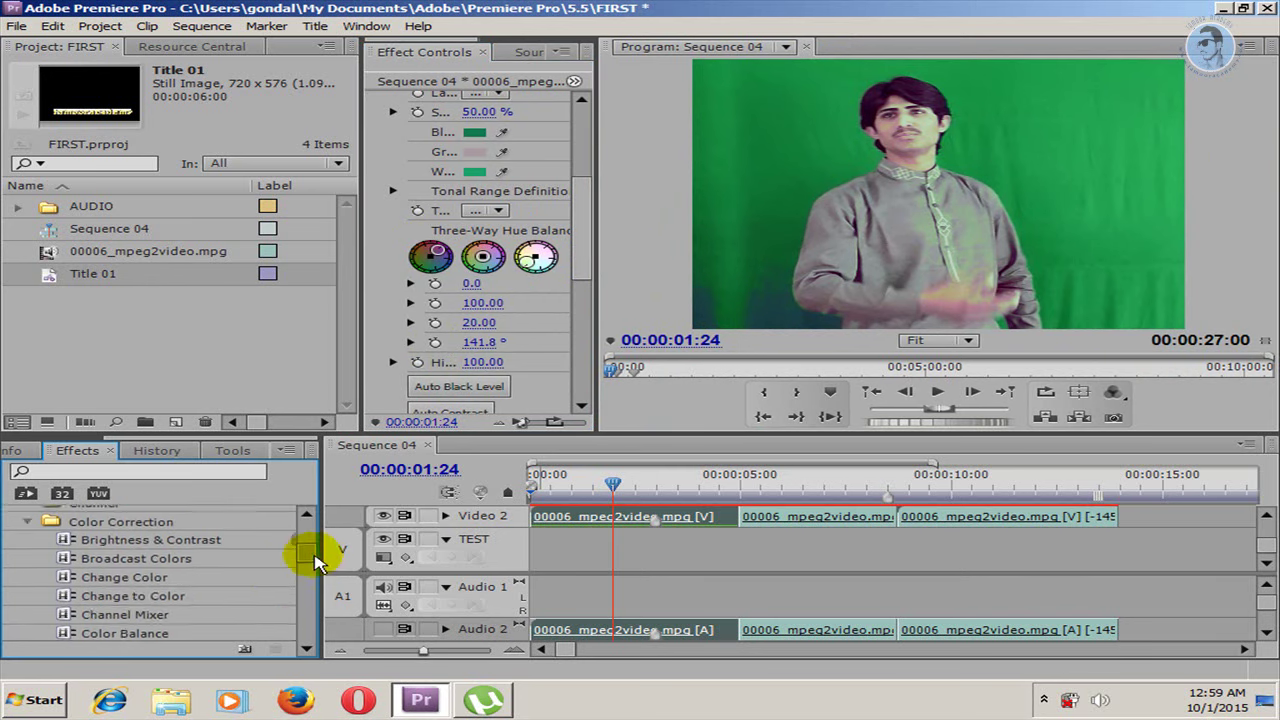
click(26, 573)
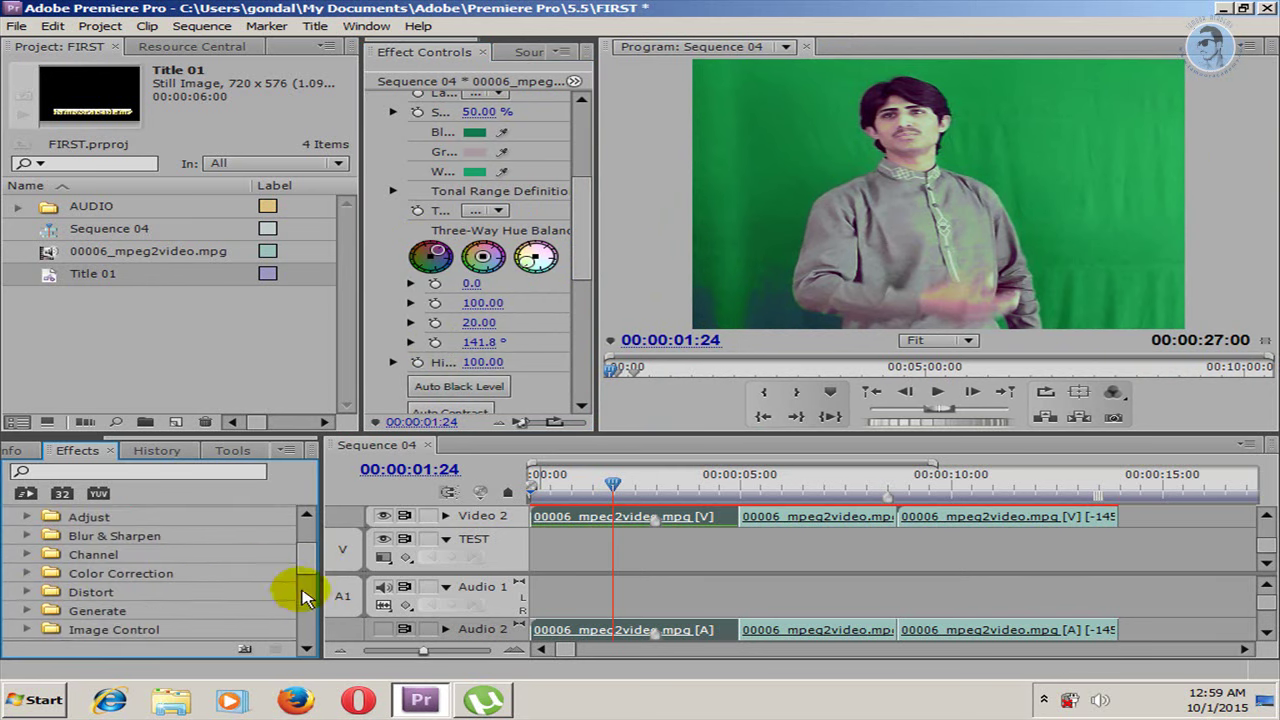
mouse_move(300, 566)
mouse_down()
mouse_move(308, 598)
mouse_move(300, 586)
mouse_up()
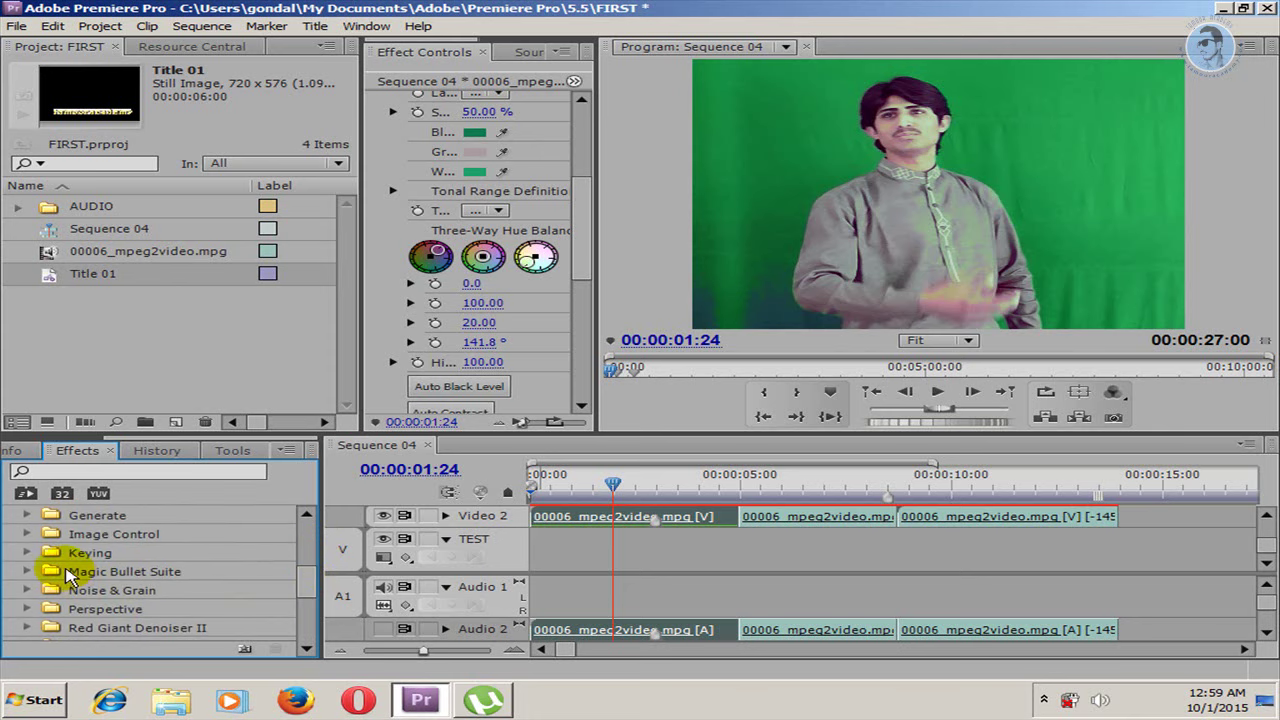
click(27, 553)
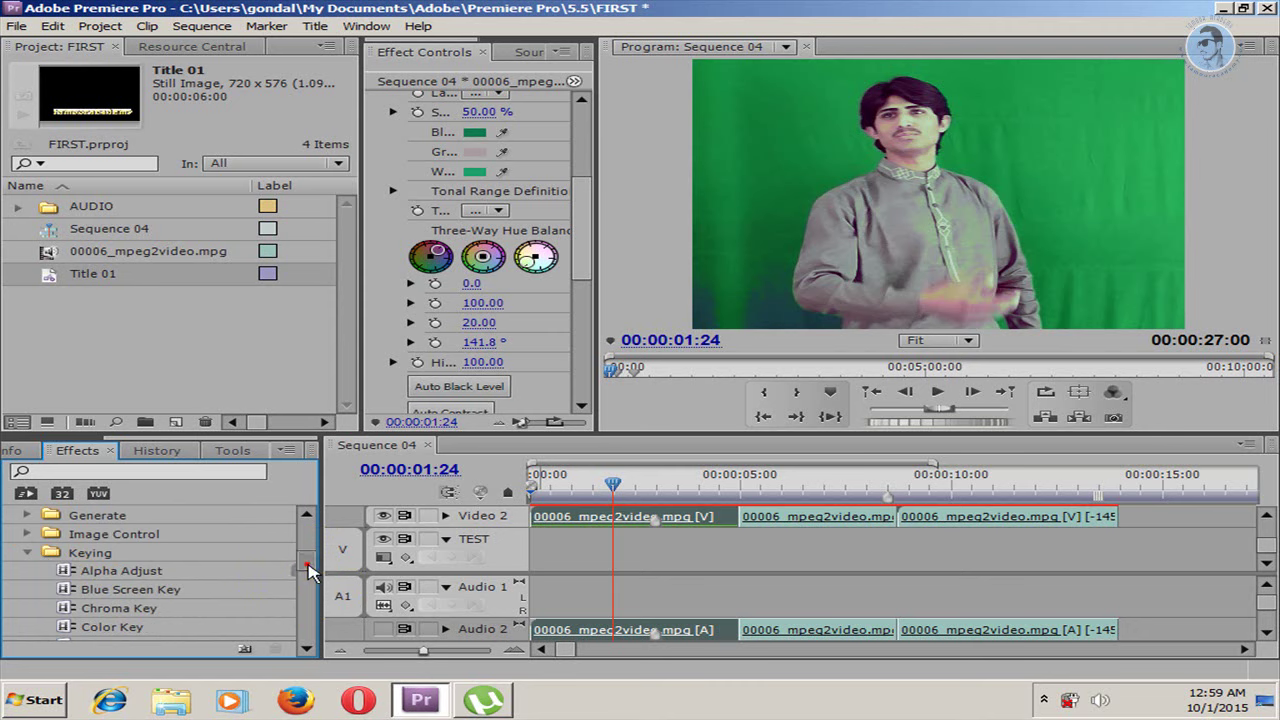
drag(308, 570, 309, 578)
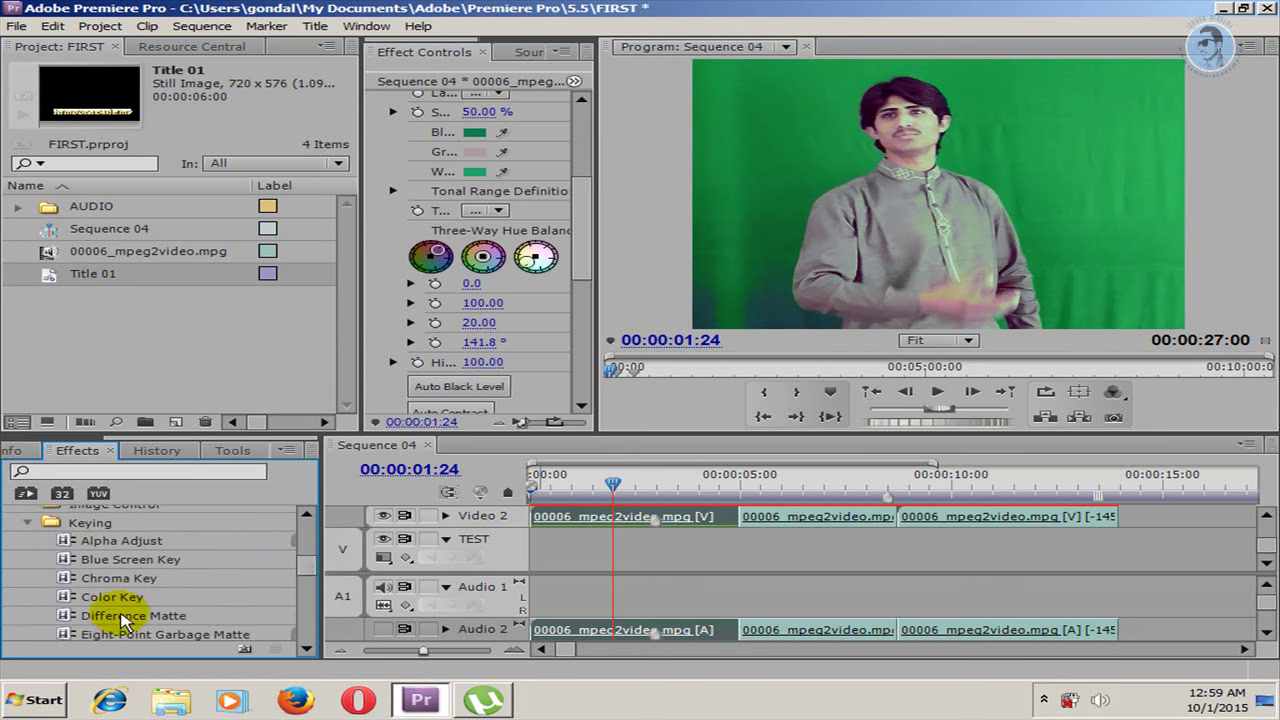
drag(112, 578, 585, 530)
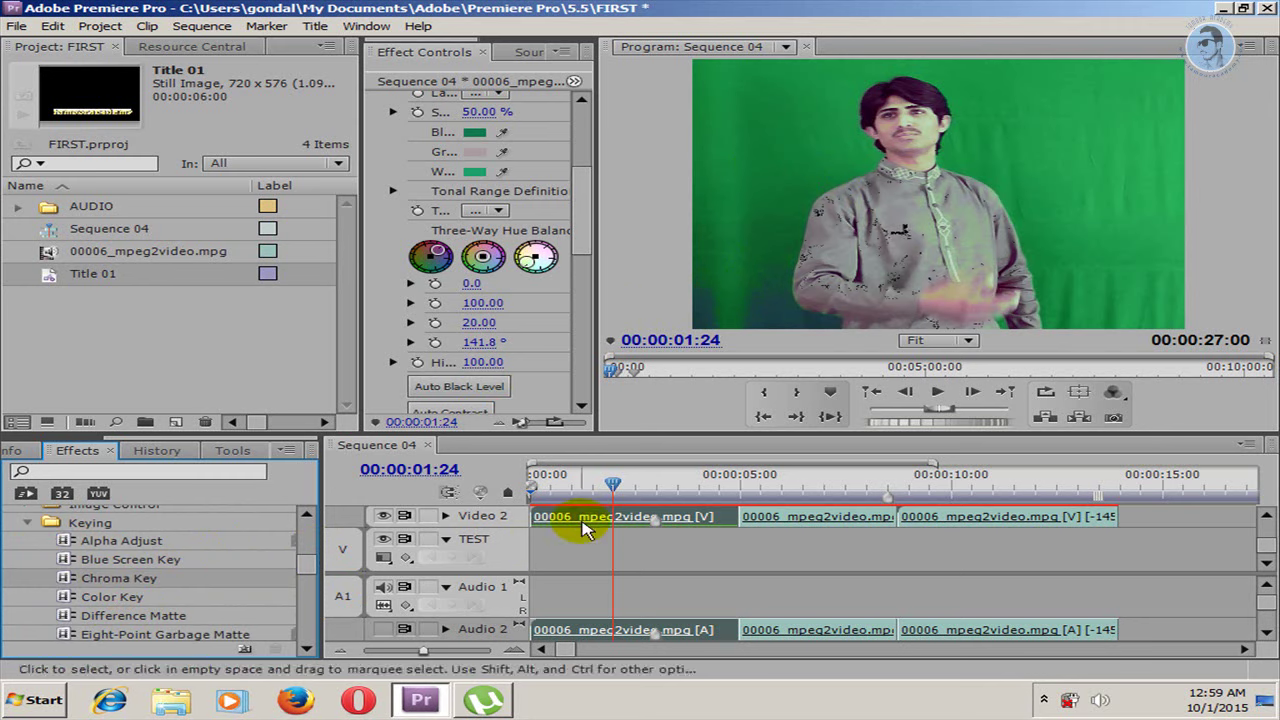
drag(597, 187, 700, 187)
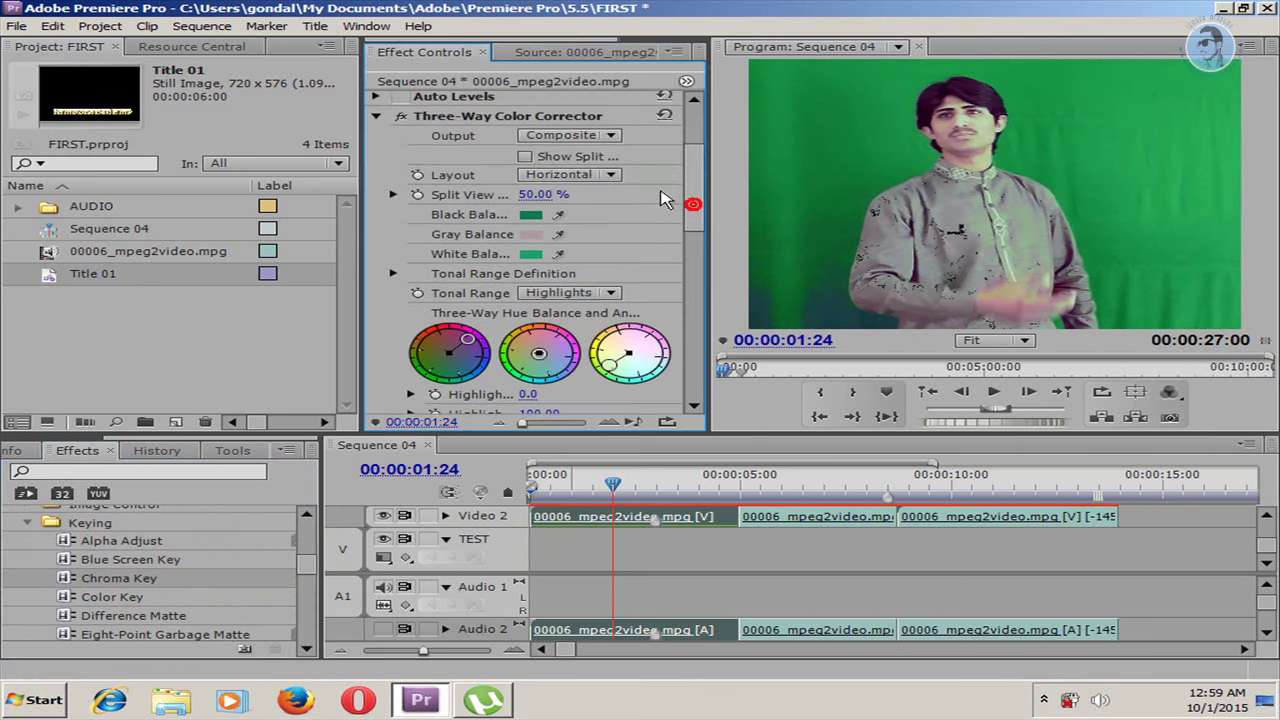
Collapse Three-Way Color Corrector and sample the green background as the Chroma Key colour.
click(391, 273)
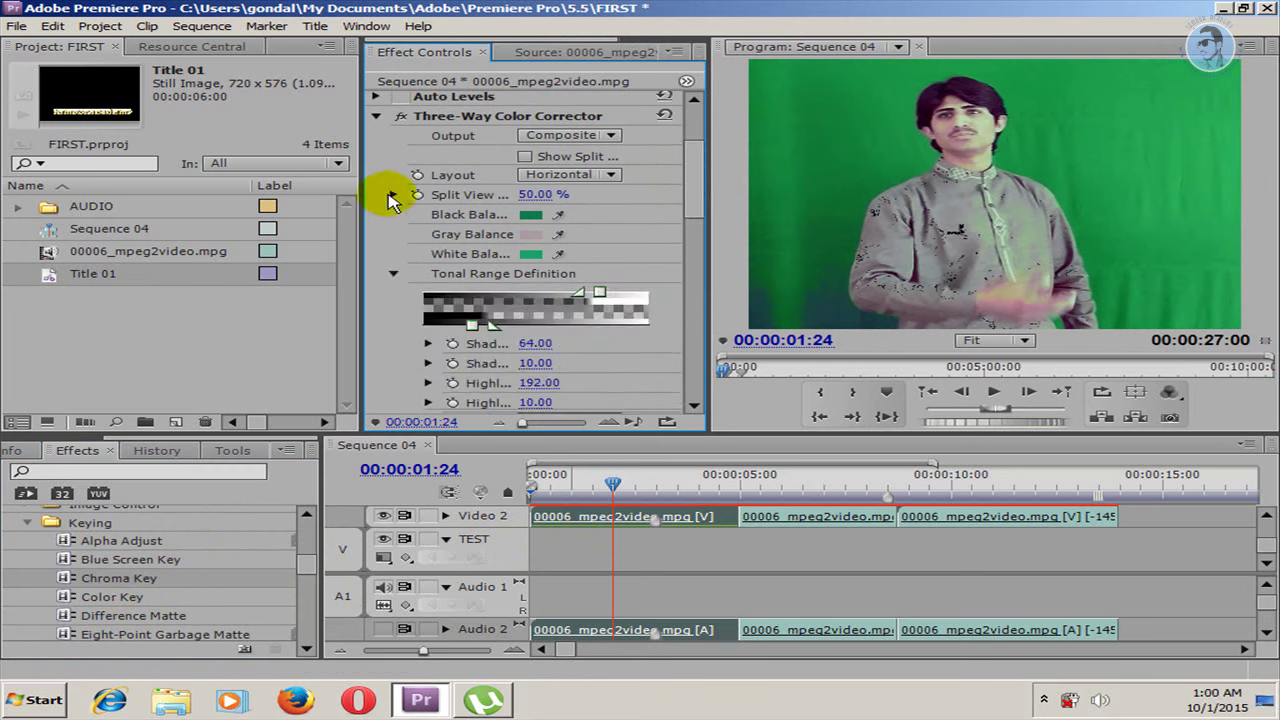
click(376, 116)
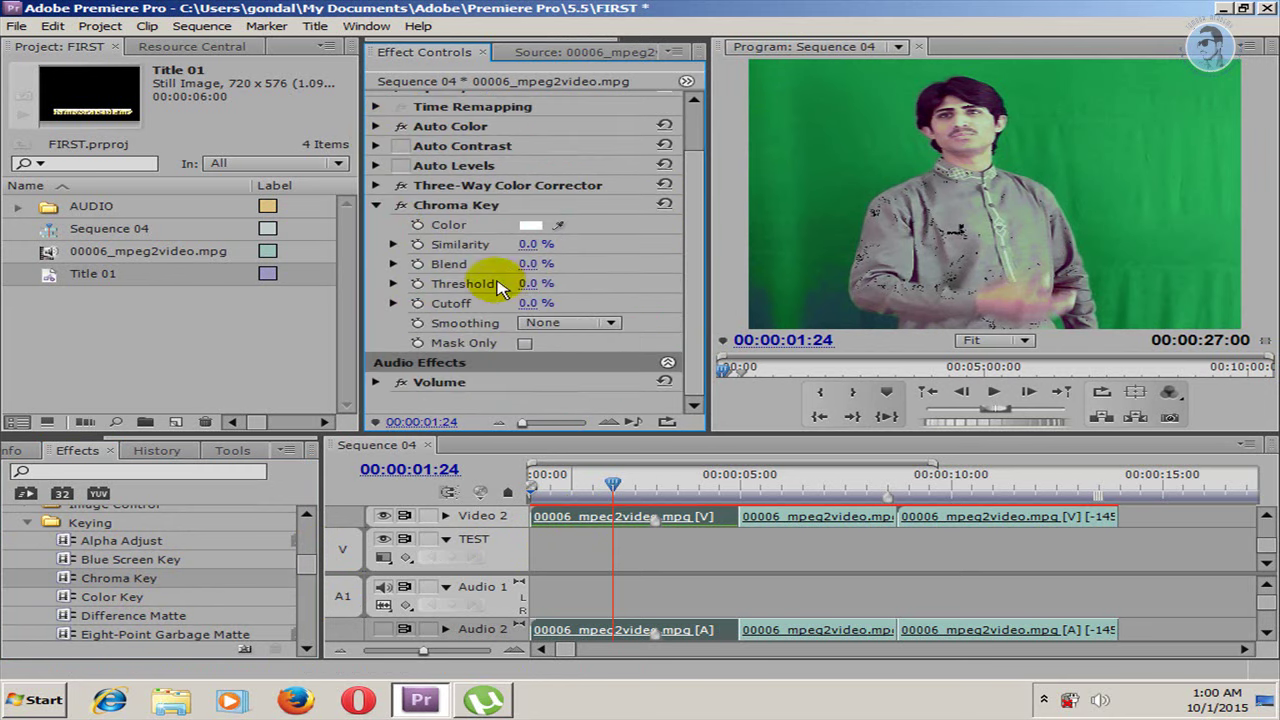
mouse_move(558, 225)
mouse_down()
mouse_move(570, 228)
mouse_move(558, 225)
mouse_up()
drag(818, 188, 819, 193)
click(849, 138)
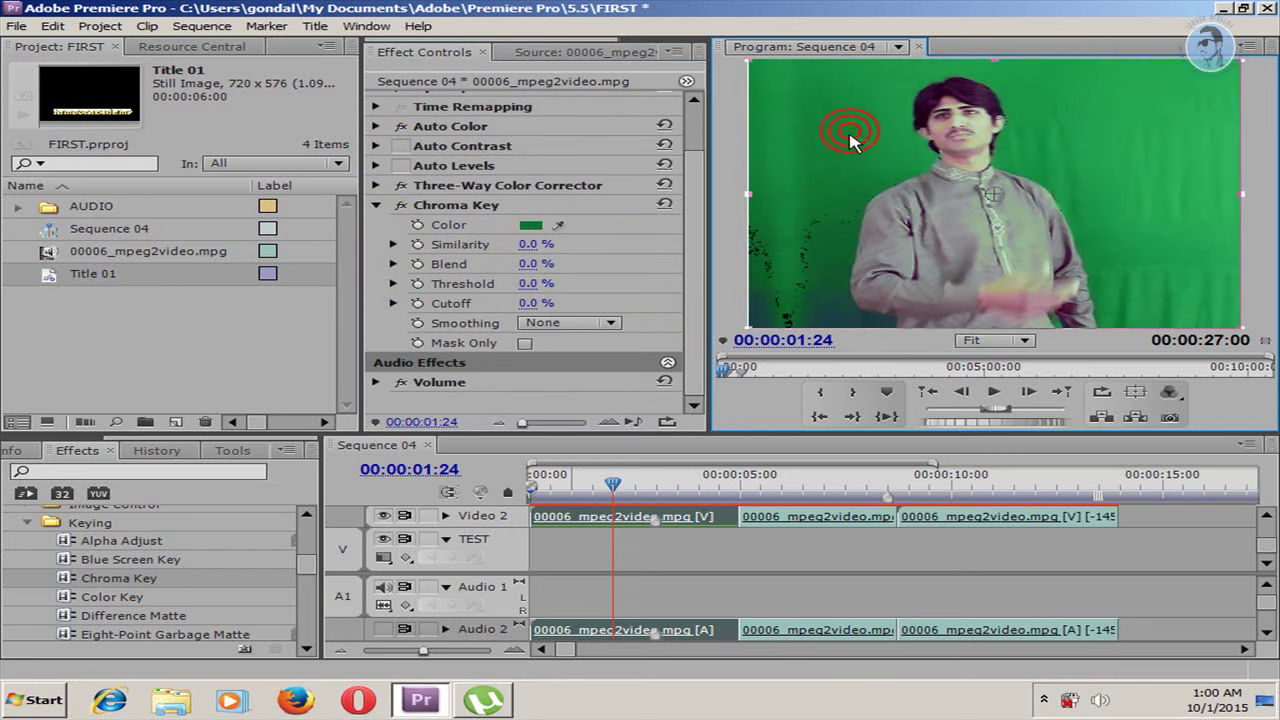
drag(558, 224, 576, 215)
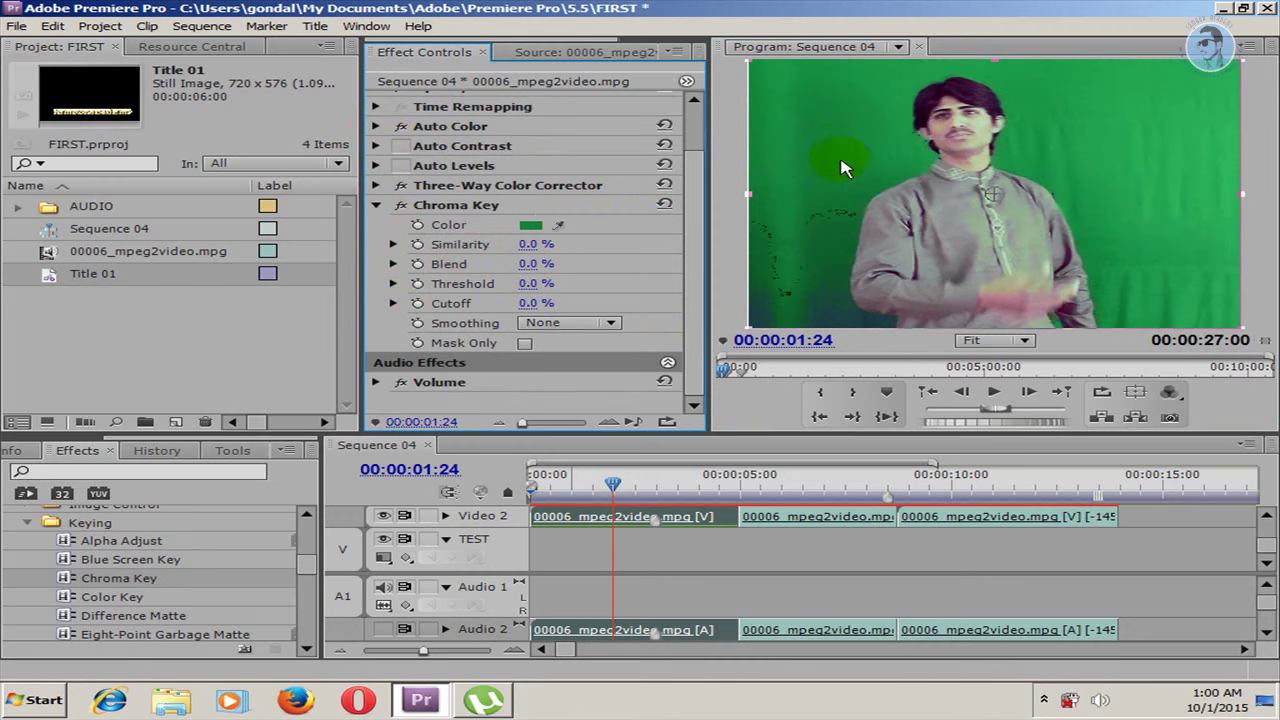
Set Chroma Key smoothing to High and raise Similarity to 38%.
click(609, 323)
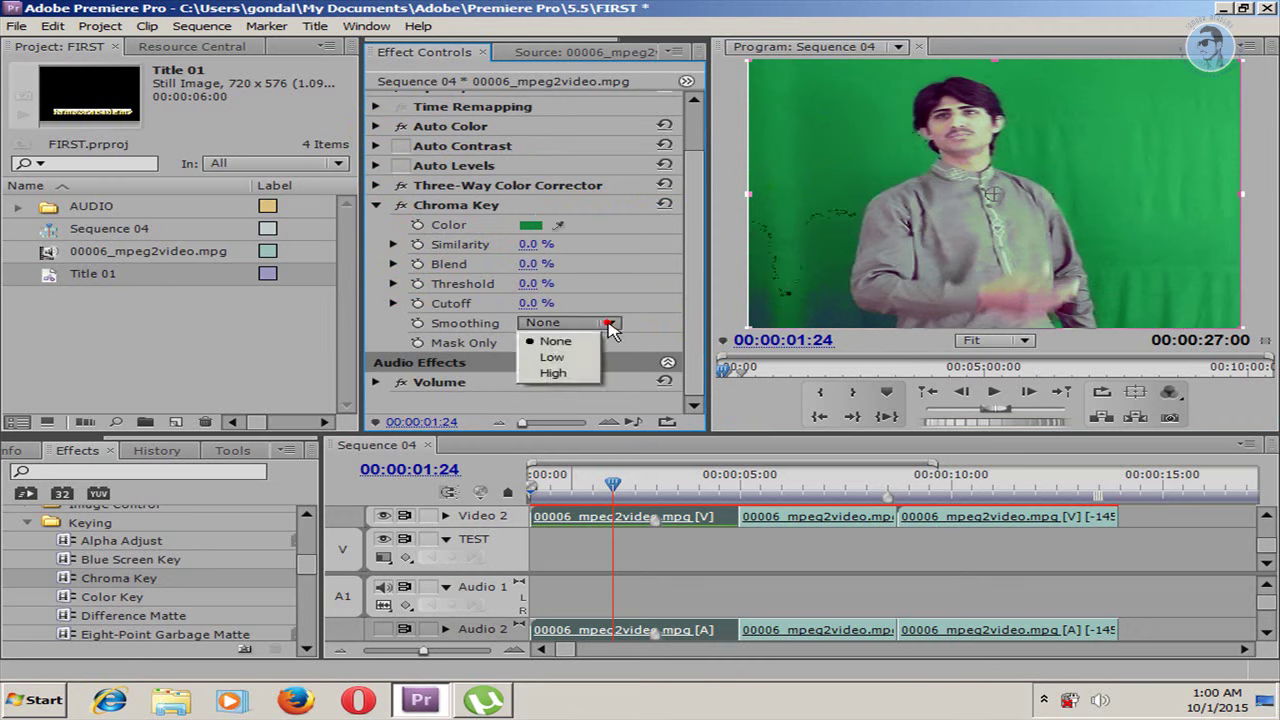
click(588, 358)
click(609, 323)
click(588, 374)
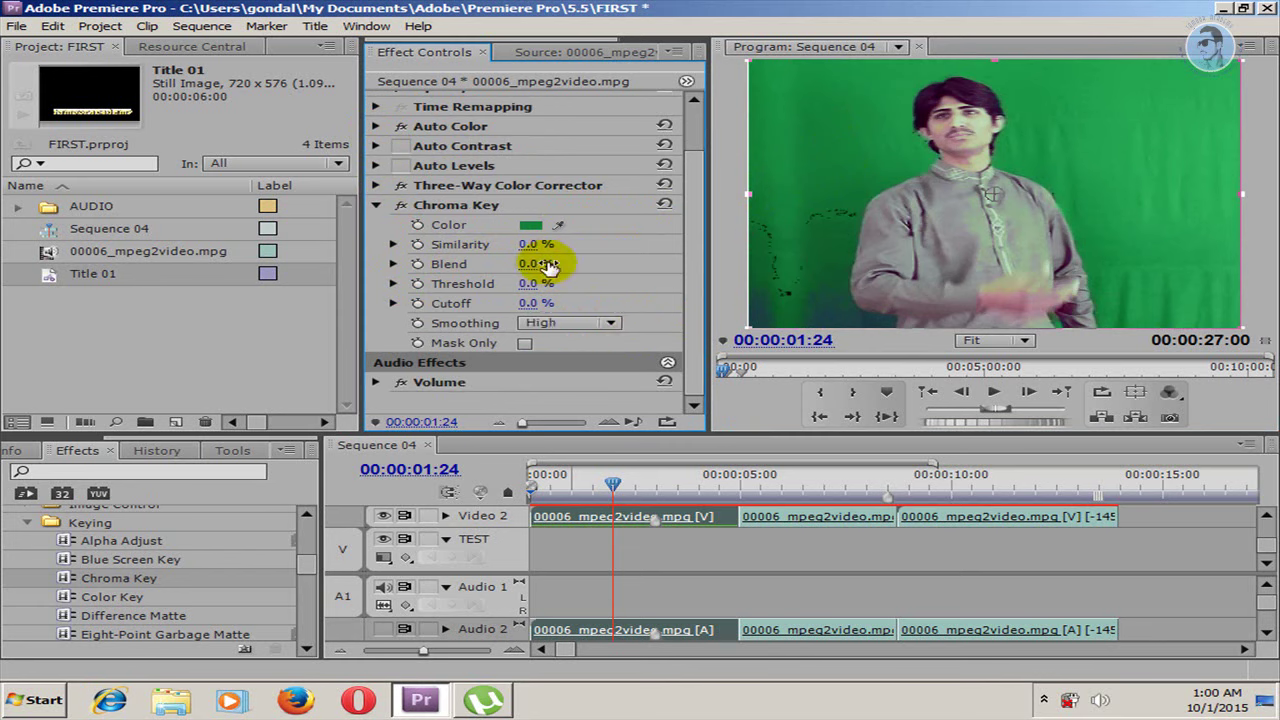
mouse_move(538, 248)
mouse_down()
mouse_move(590, 248)
mouse_move(545, 244)
mouse_move(520, 262)
mouse_up()
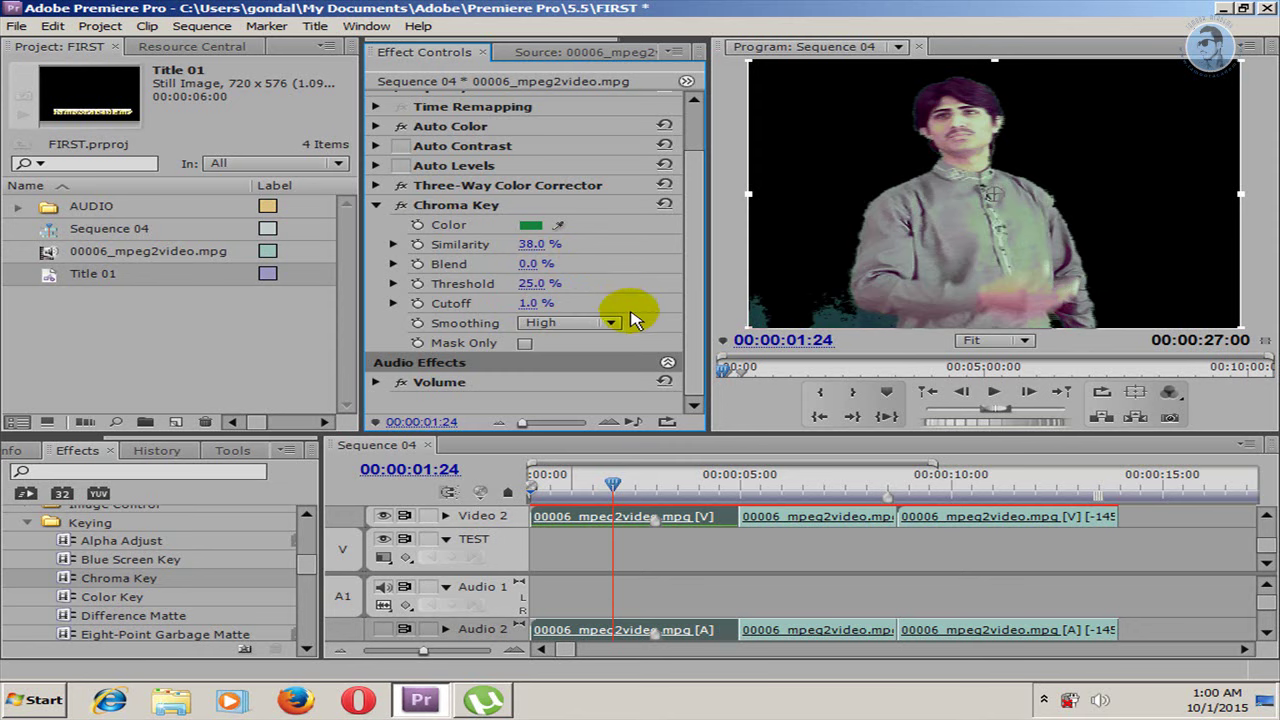
Collapse the Chroma Key settings, the Keying folder and the Video Effects category.
click(375, 204)
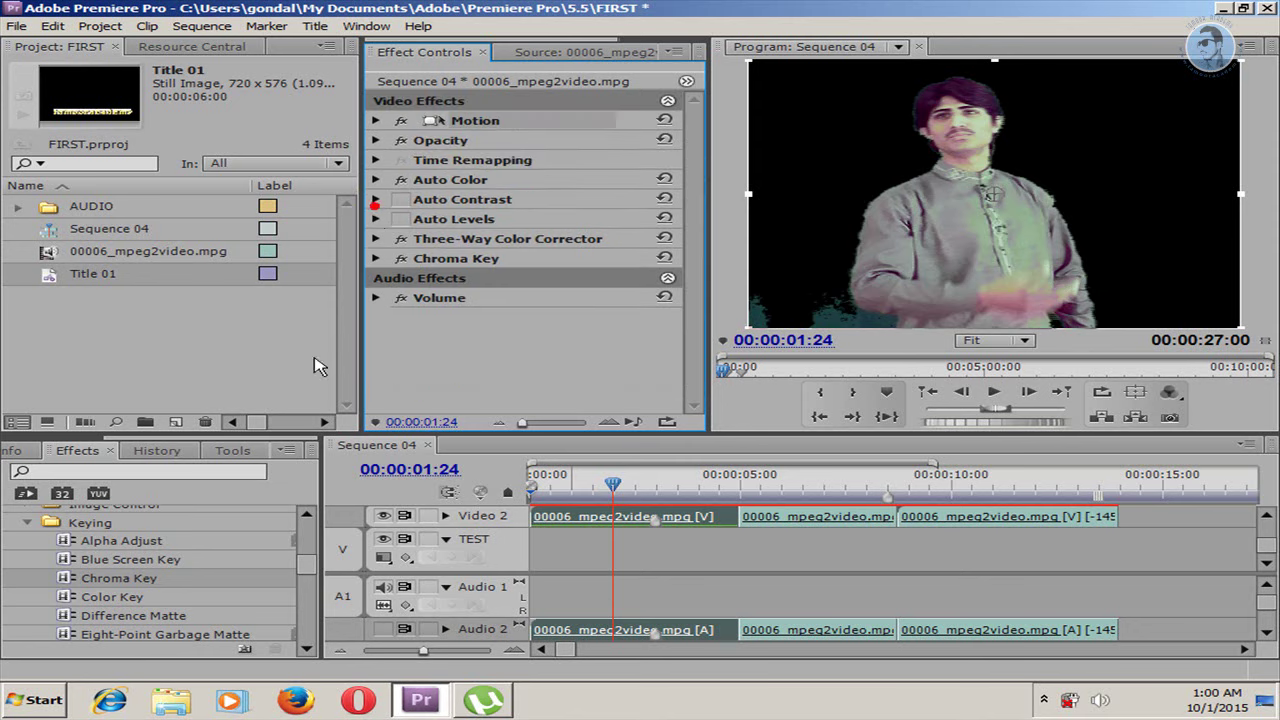
click(28, 524)
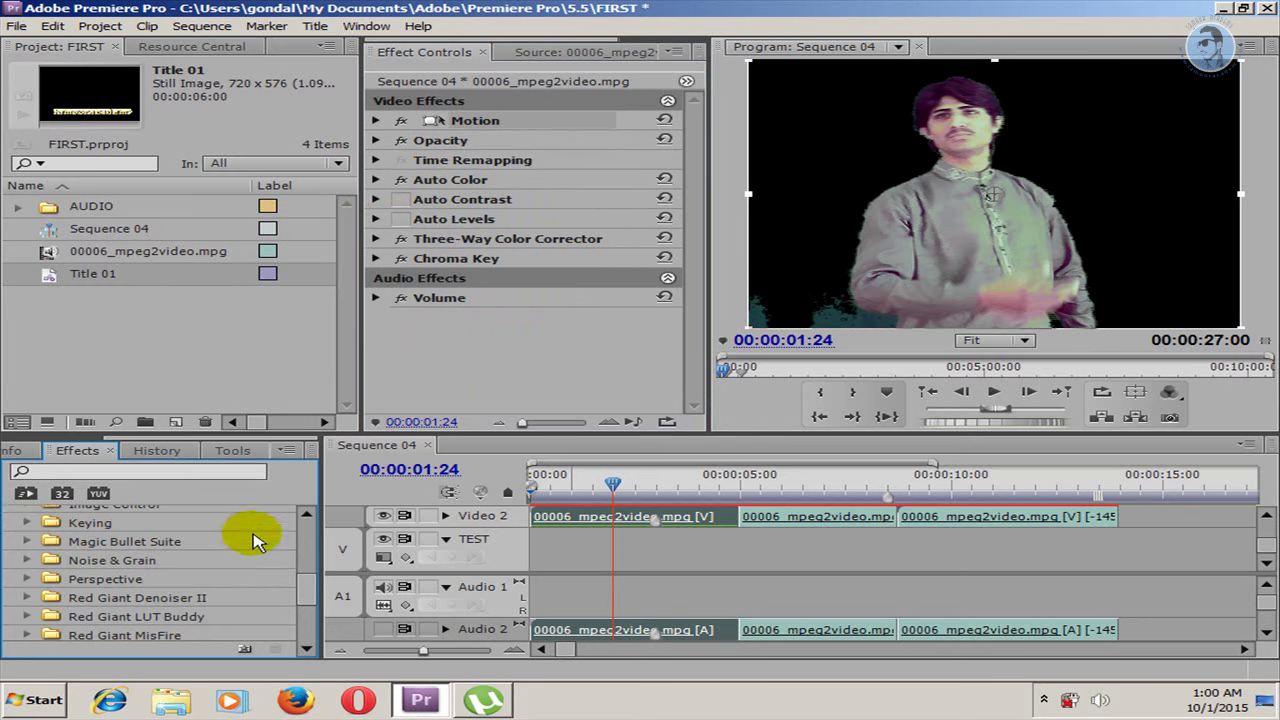
drag(307, 600, 305, 550)
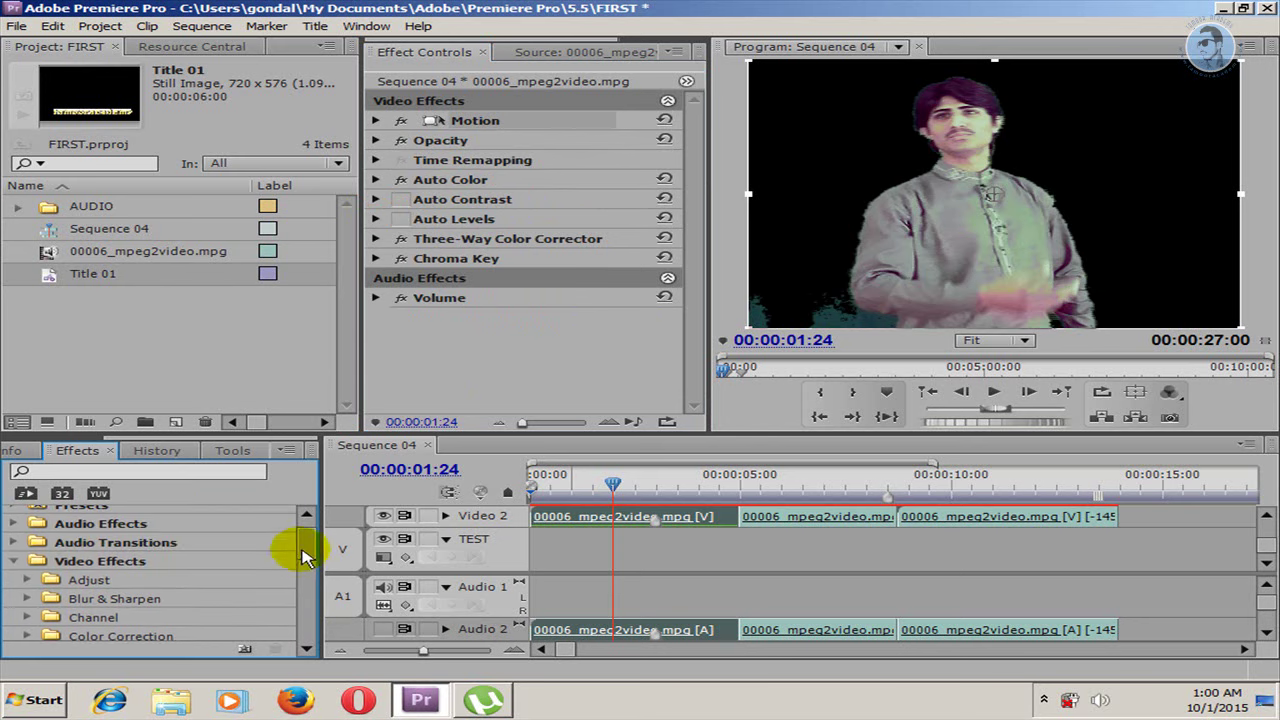
click(12, 563)
click(14, 536)
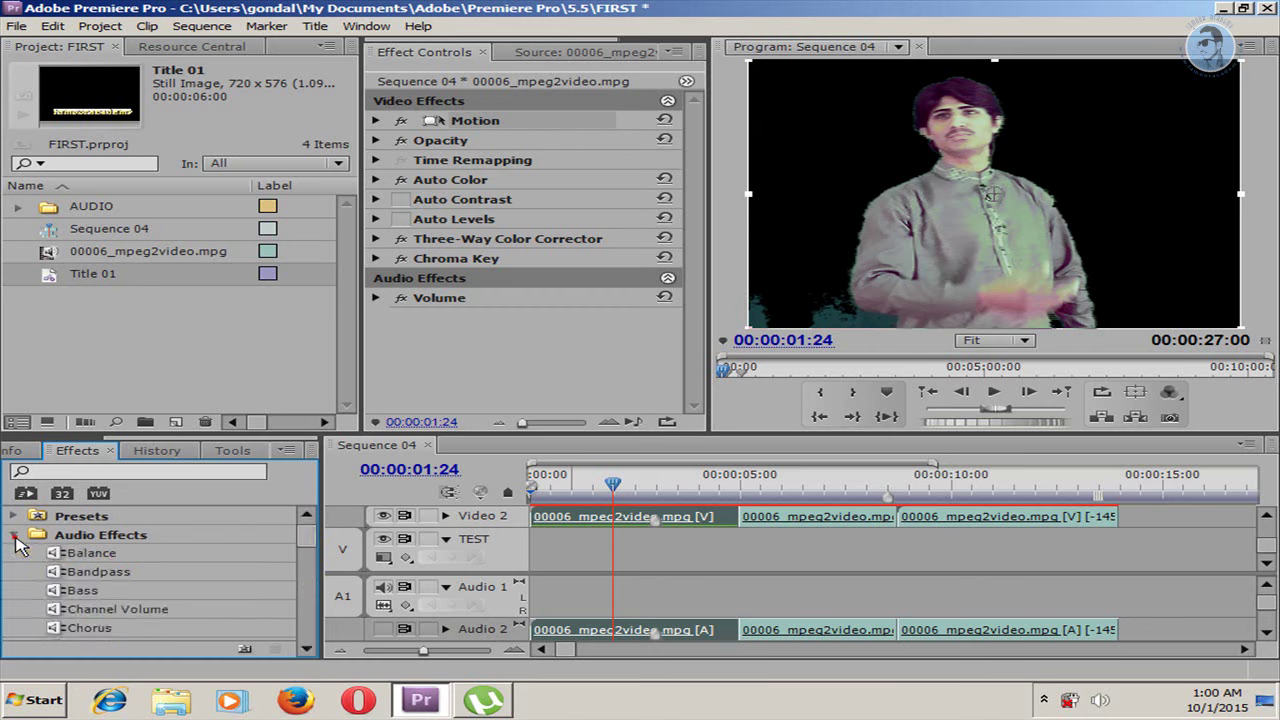
click(15, 536)
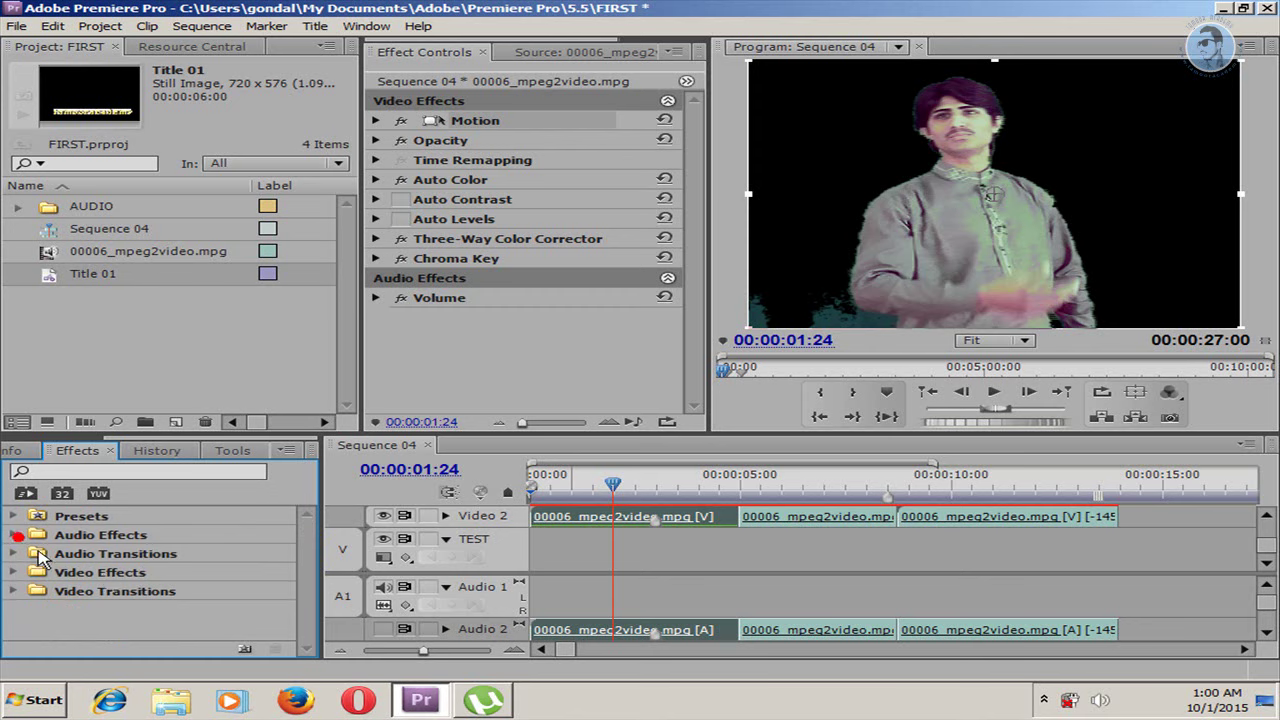
Expand Video Transitions > Dissolve and scroll the timeline up to show Video 3.
click(14, 591)
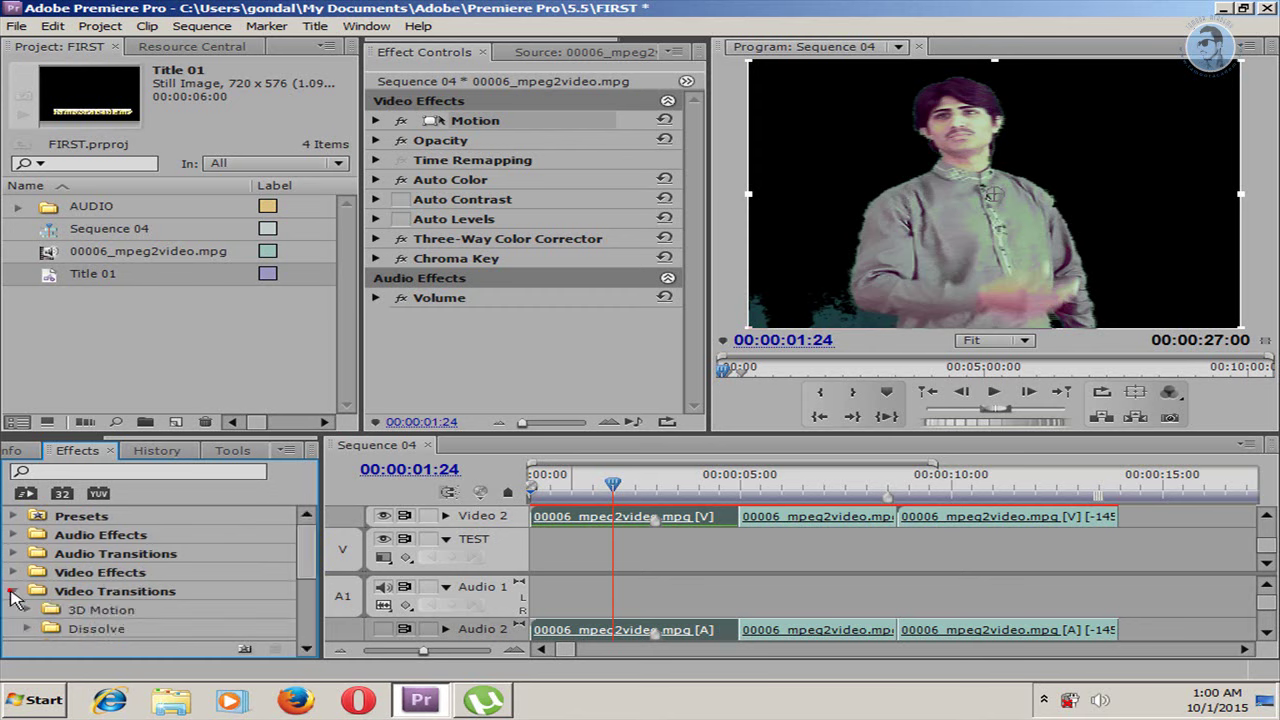
drag(309, 563, 308, 612)
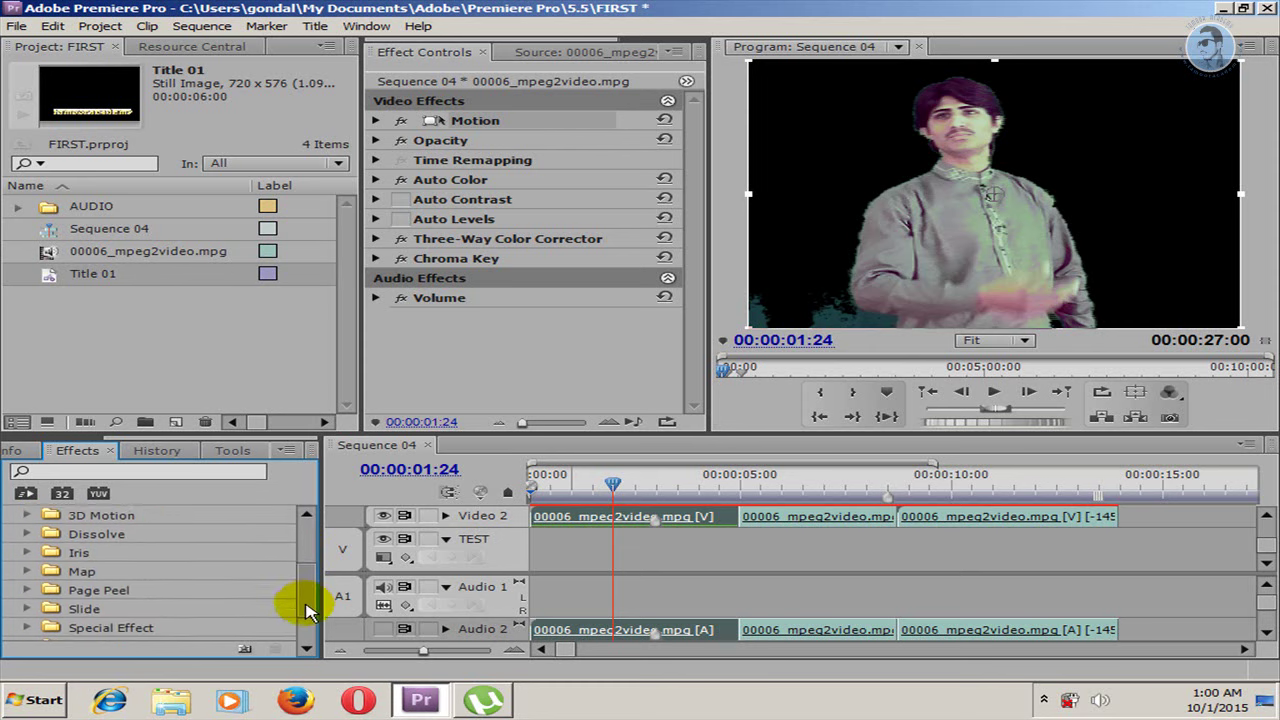
click(26, 533)
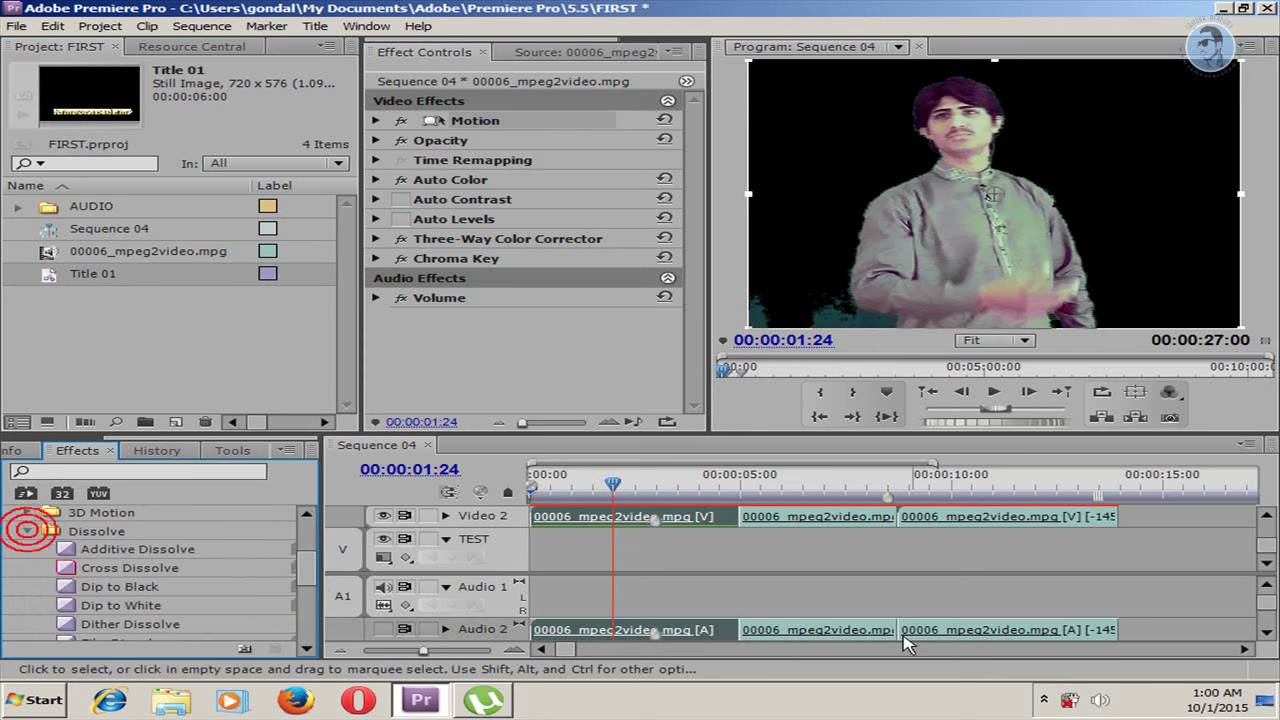
scroll(1265, 550, up, 1)
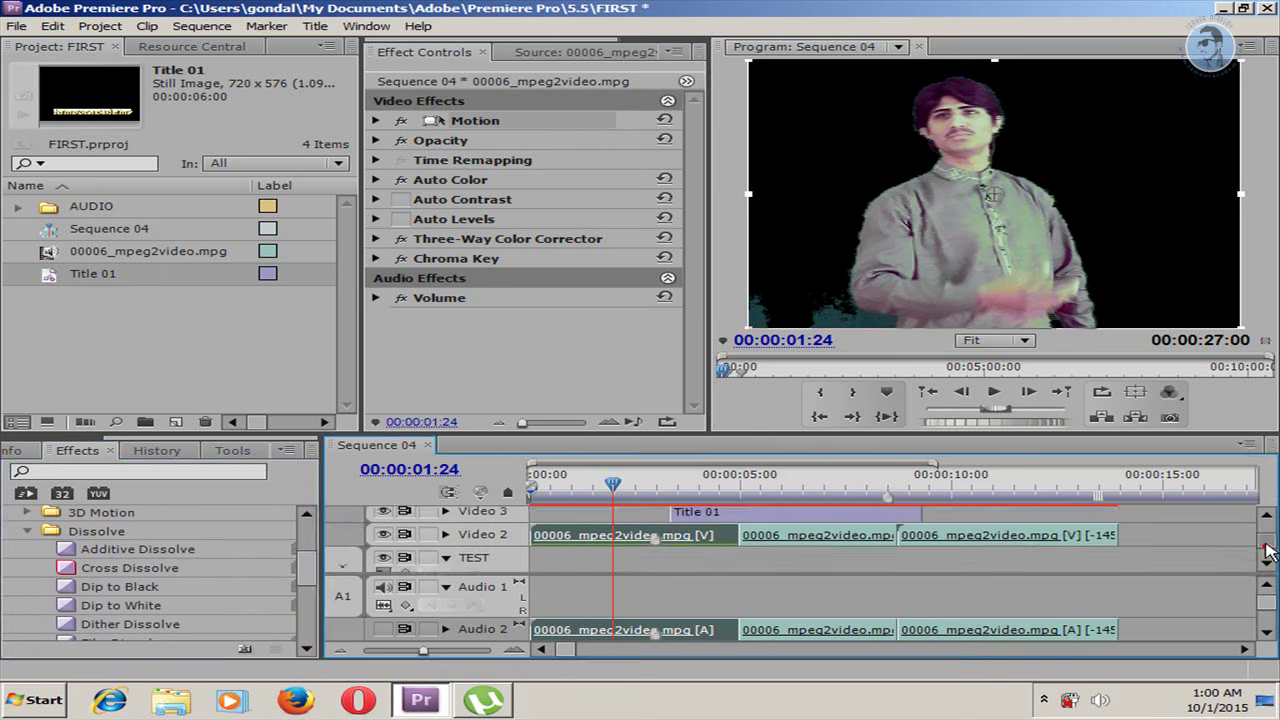
scroll(1265, 550, up, 1)
Clear the first keyed Video 2 clip and slide the remaining two clips left to close the gap.
drag(599, 482, 675, 487)
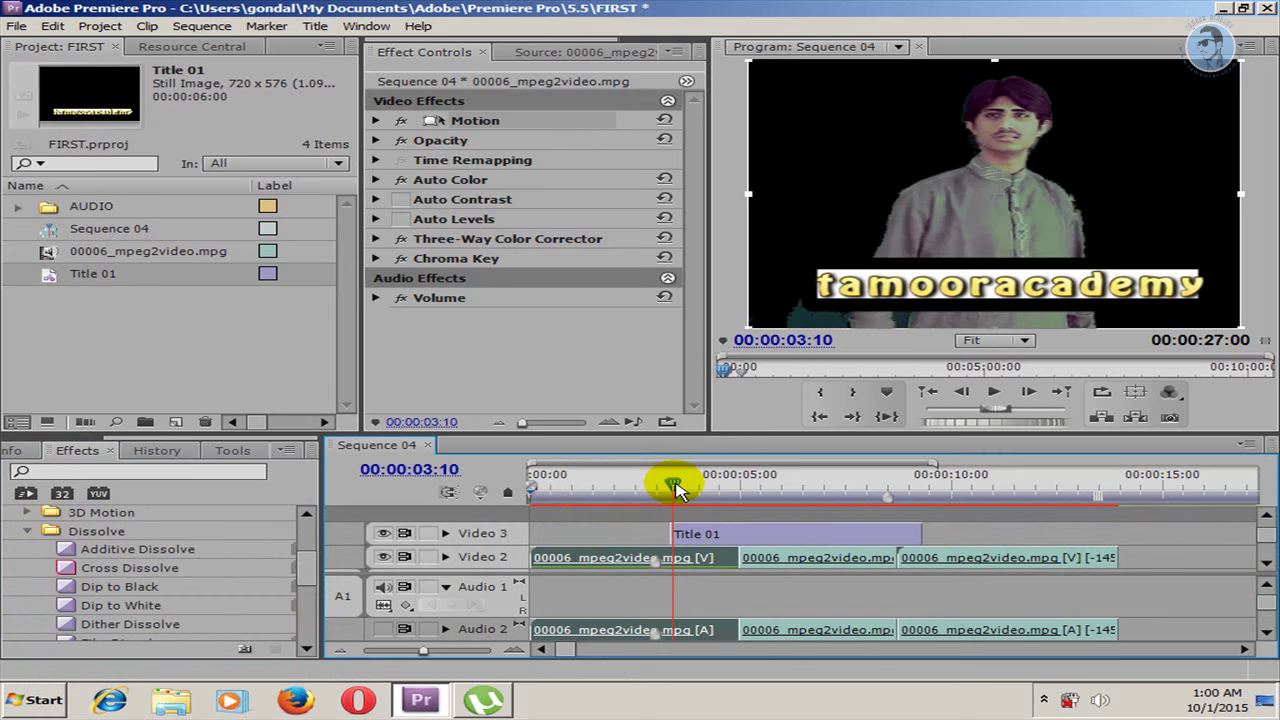
right_click(657, 557)
click(814, 170)
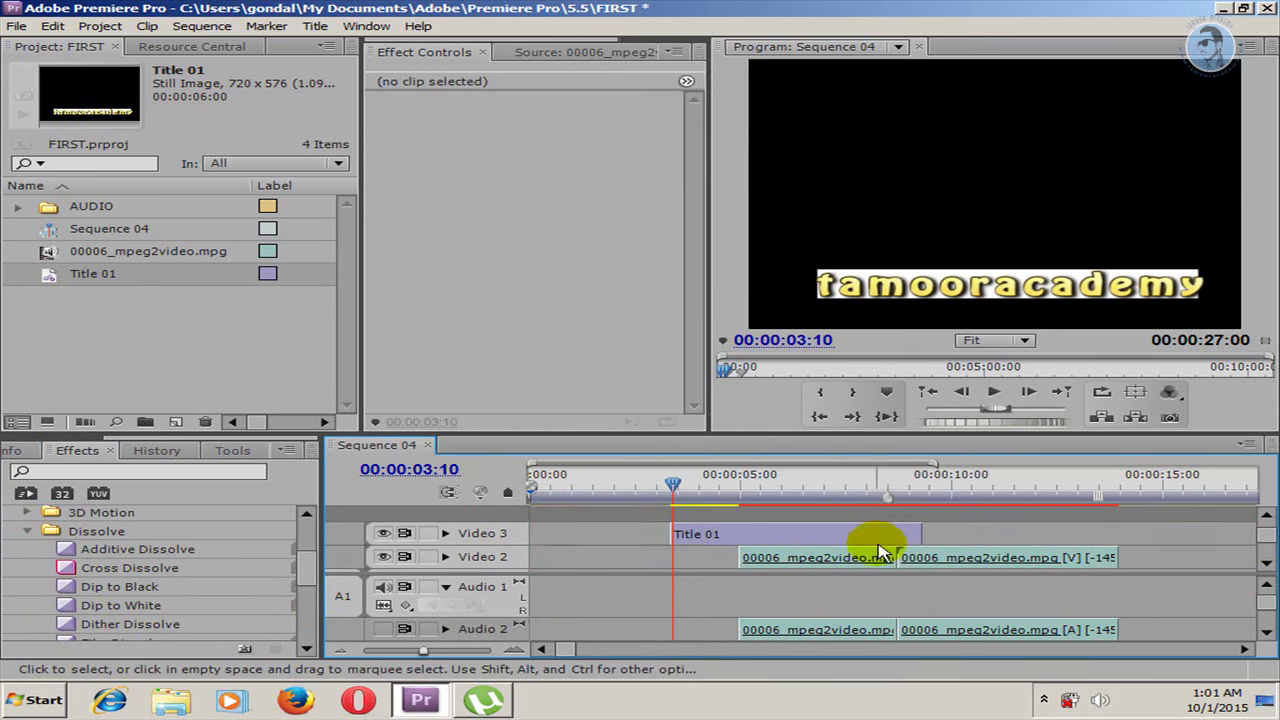
drag(870, 557, 786, 560)
drag(933, 570, 845, 566)
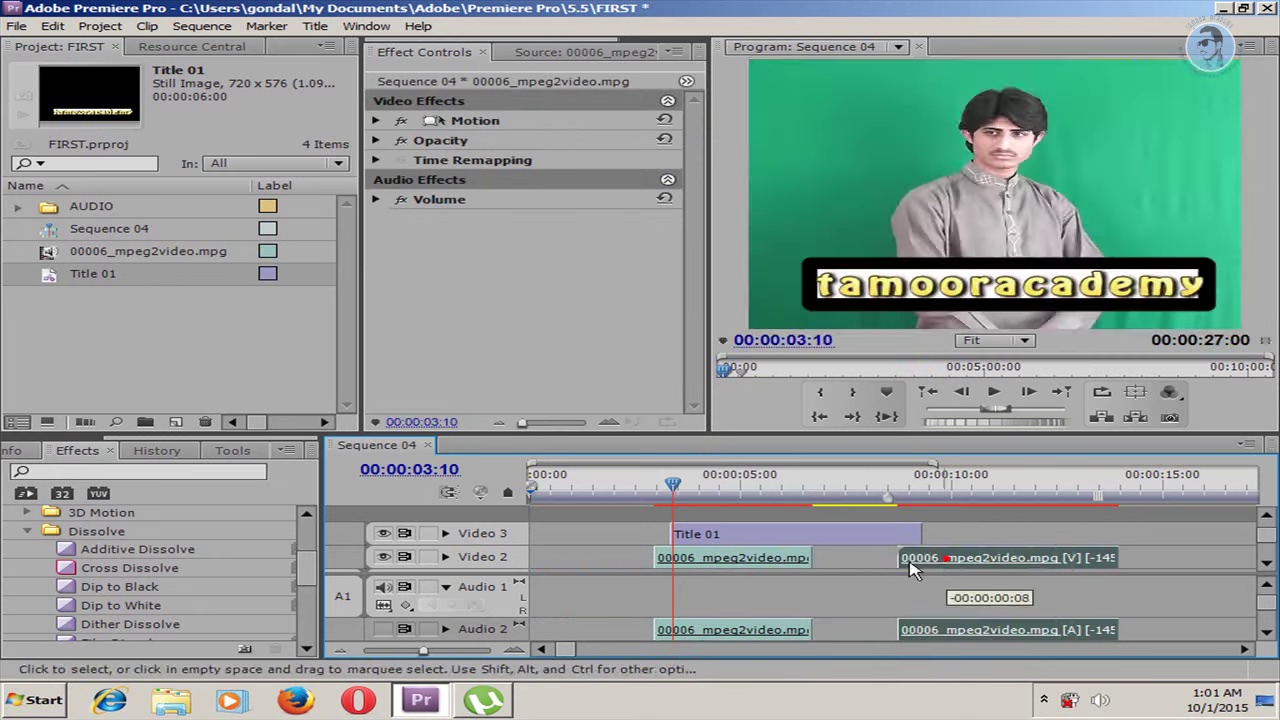
Play back the edited sequence from 00:00:03:01.
drag(682, 490, 658, 508)
click(658, 492)
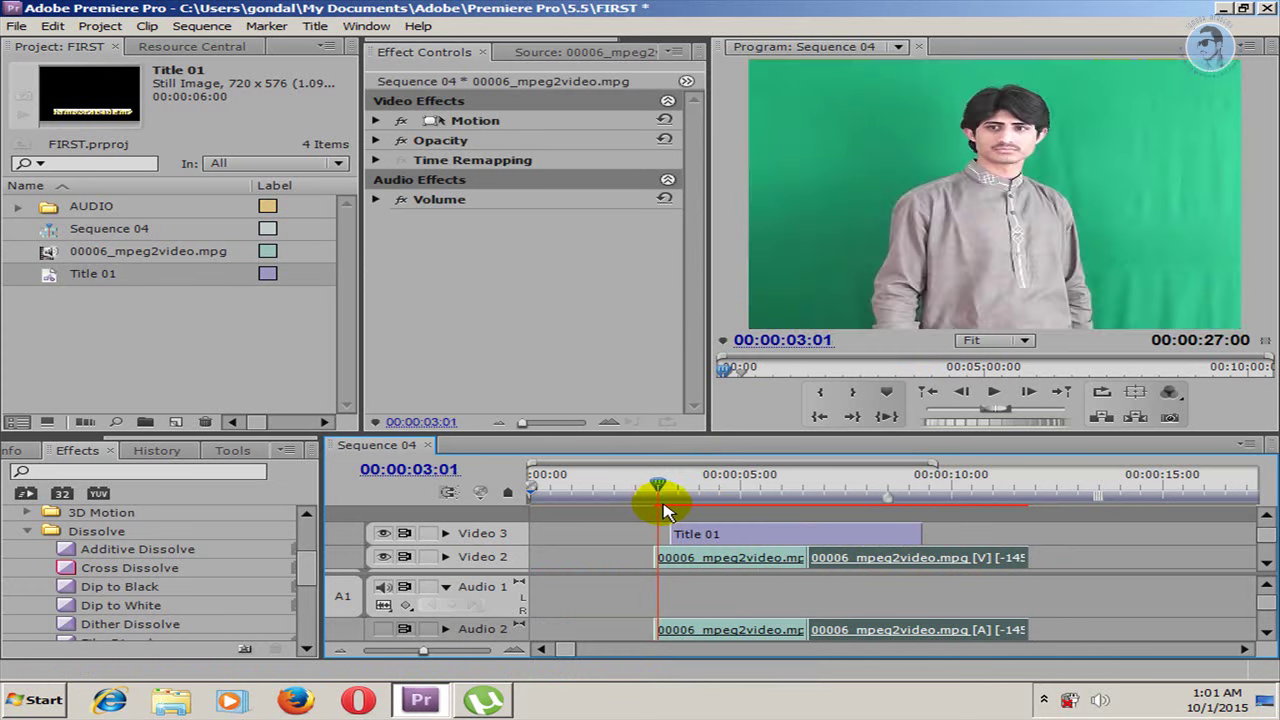
click(993, 391)
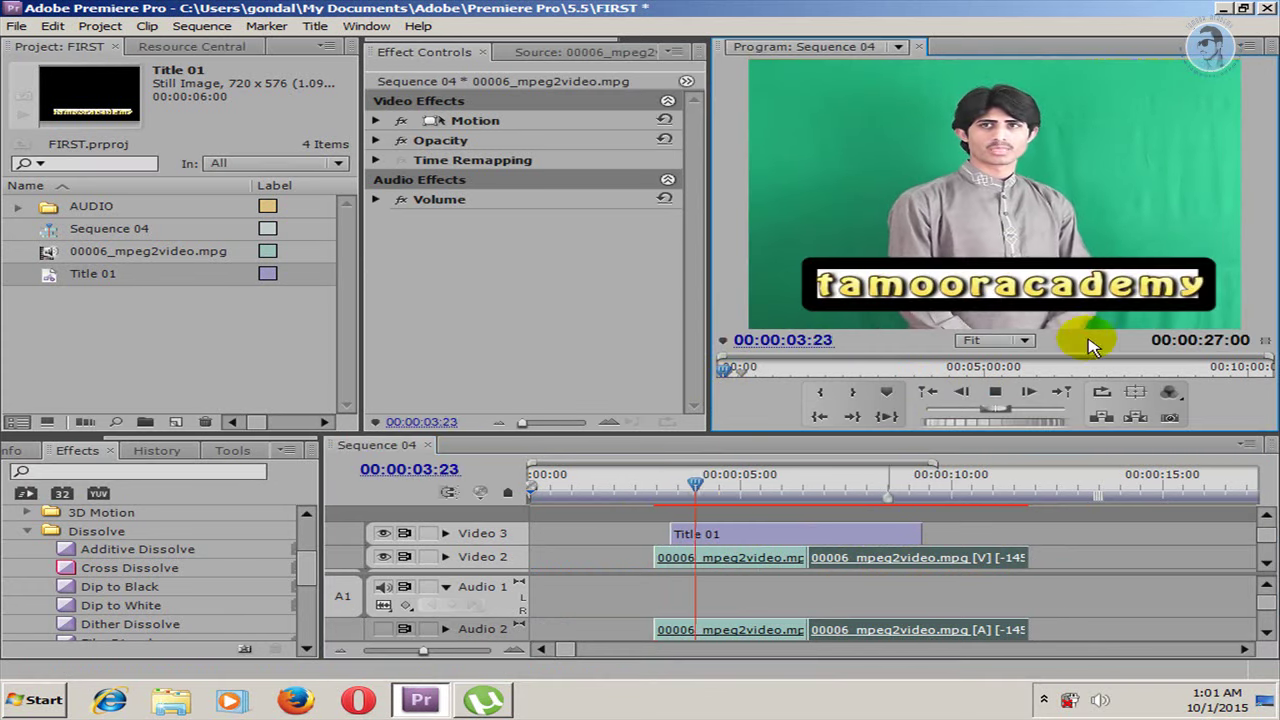
Add Cross Dissolve to both the start and end of Title 01 and preview it.
click(995, 391)
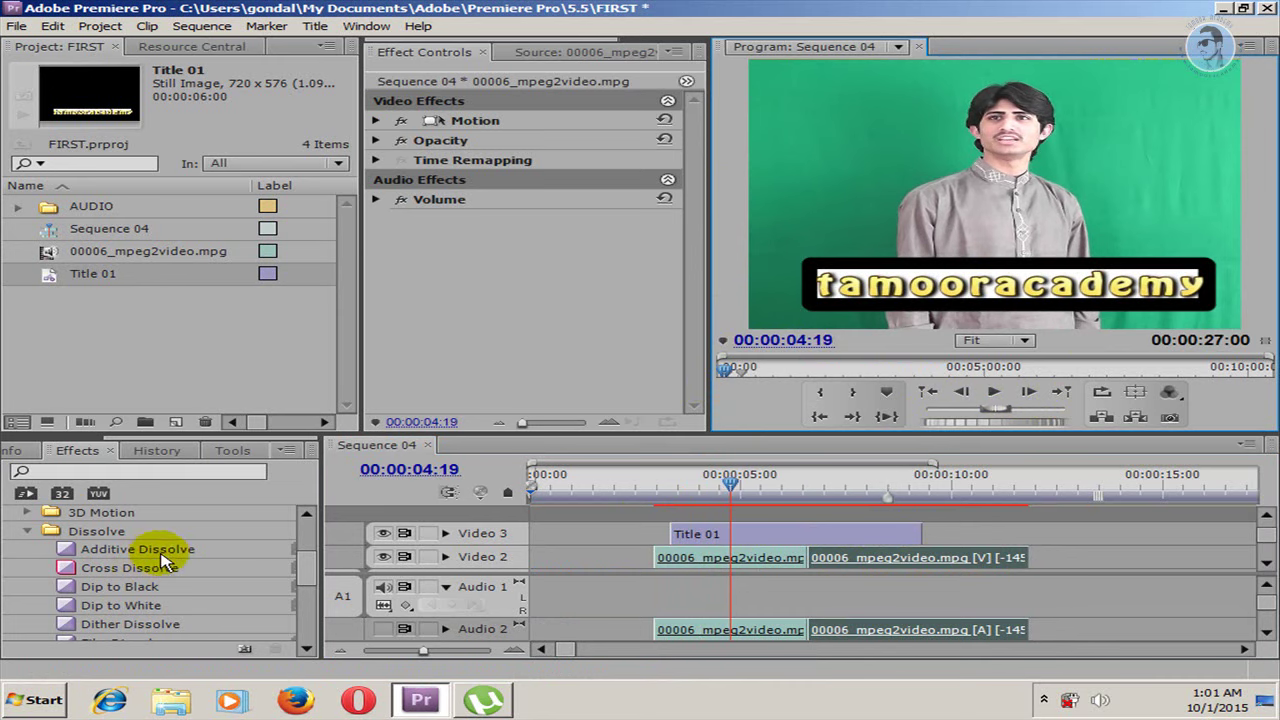
mouse_move(65, 567)
mouse_down()
mouse_move(620, 557)
mouse_move(676, 533)
mouse_up()
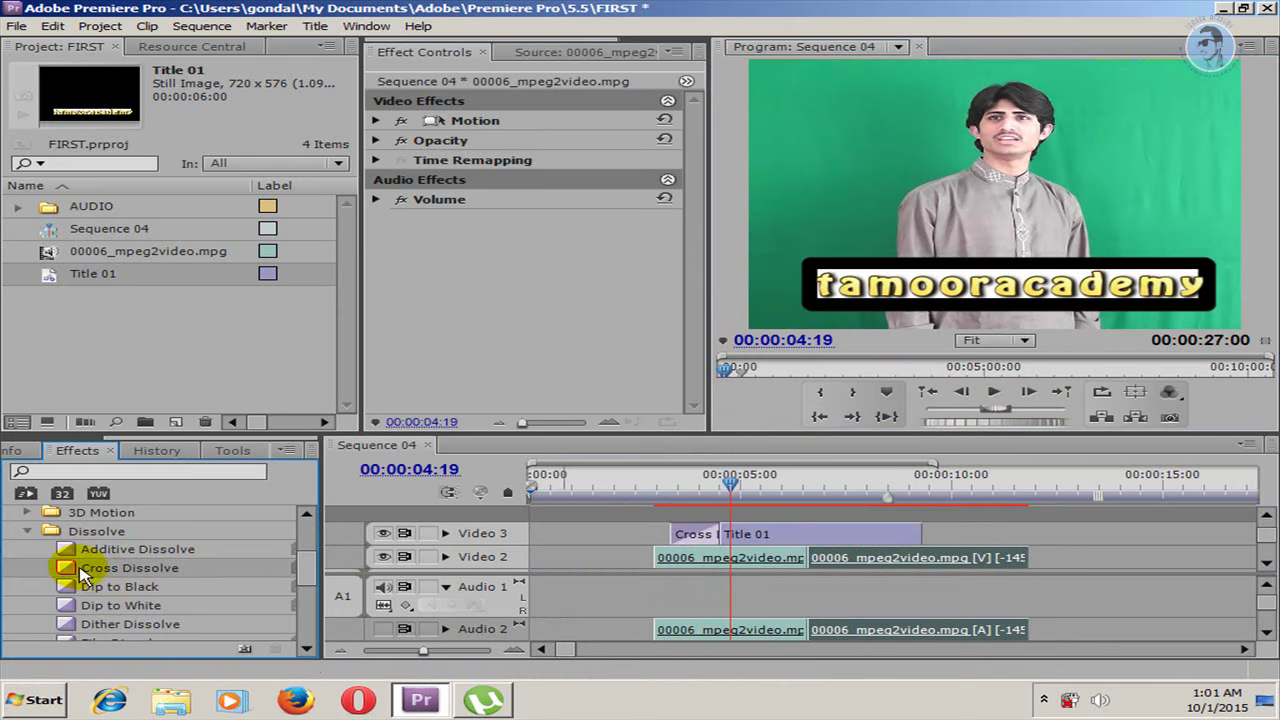
drag(70, 572, 912, 534)
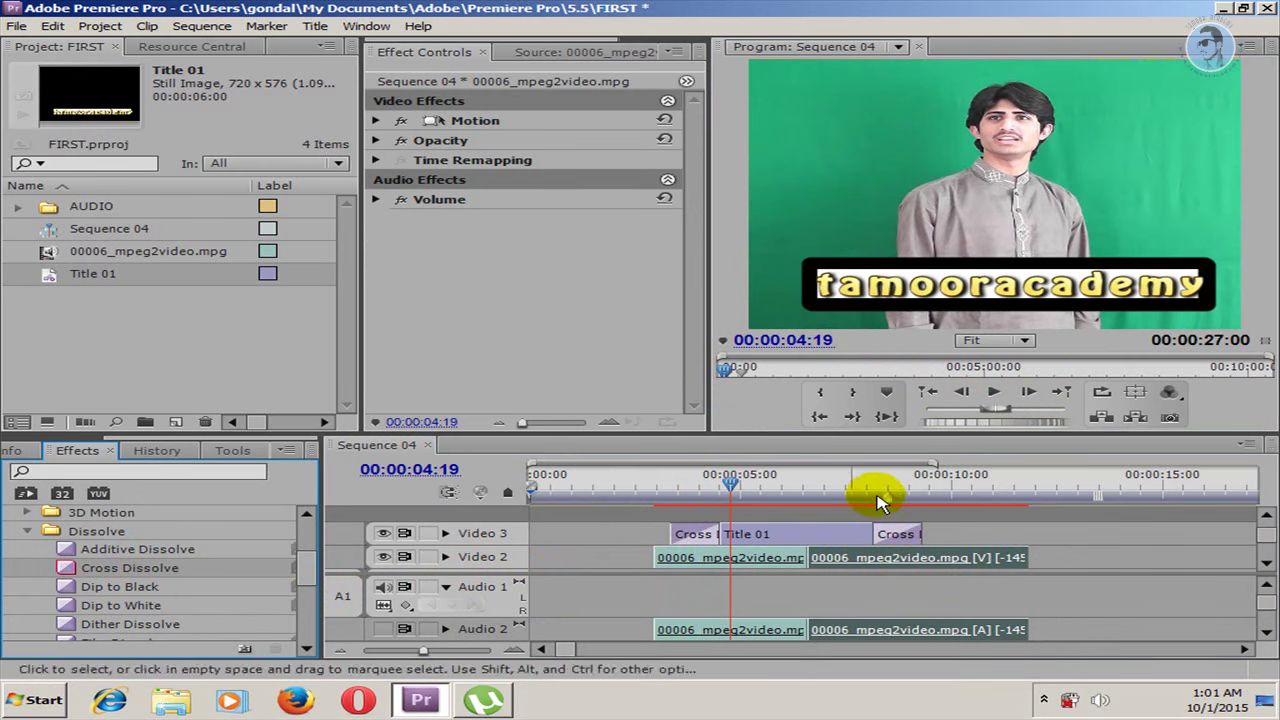
drag(736, 490, 663, 490)
click(993, 391)
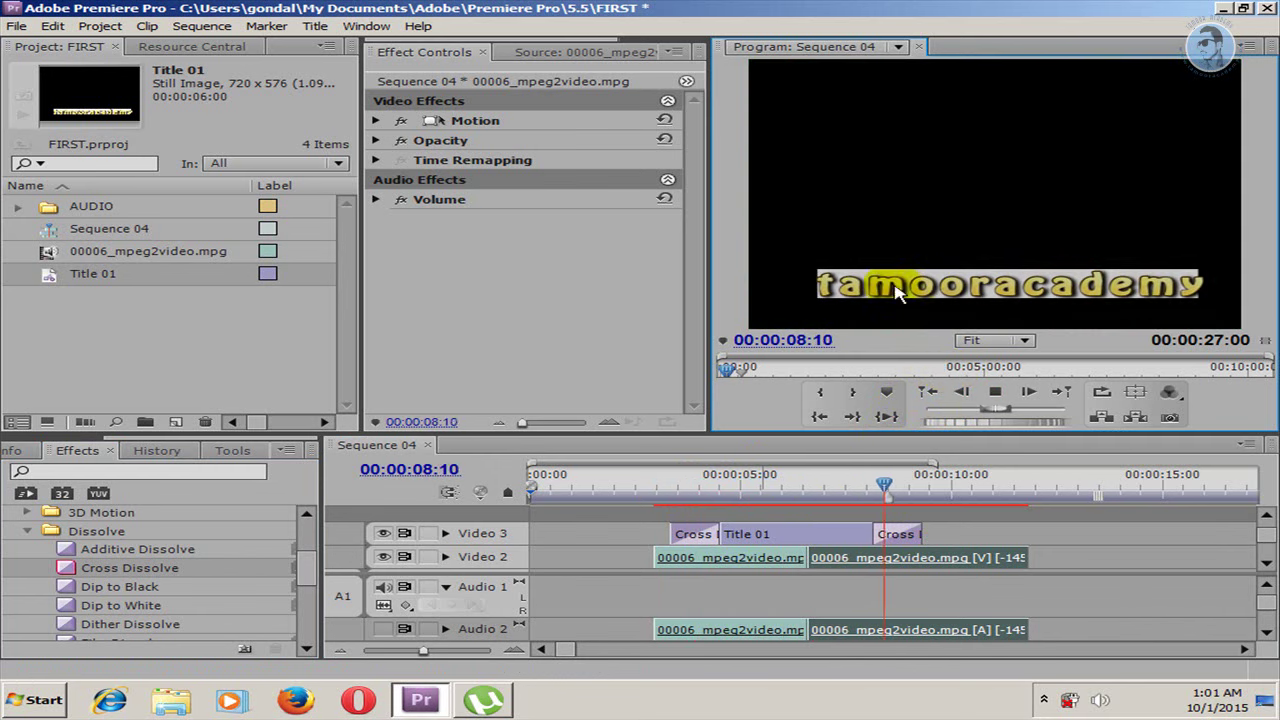
click(994, 393)
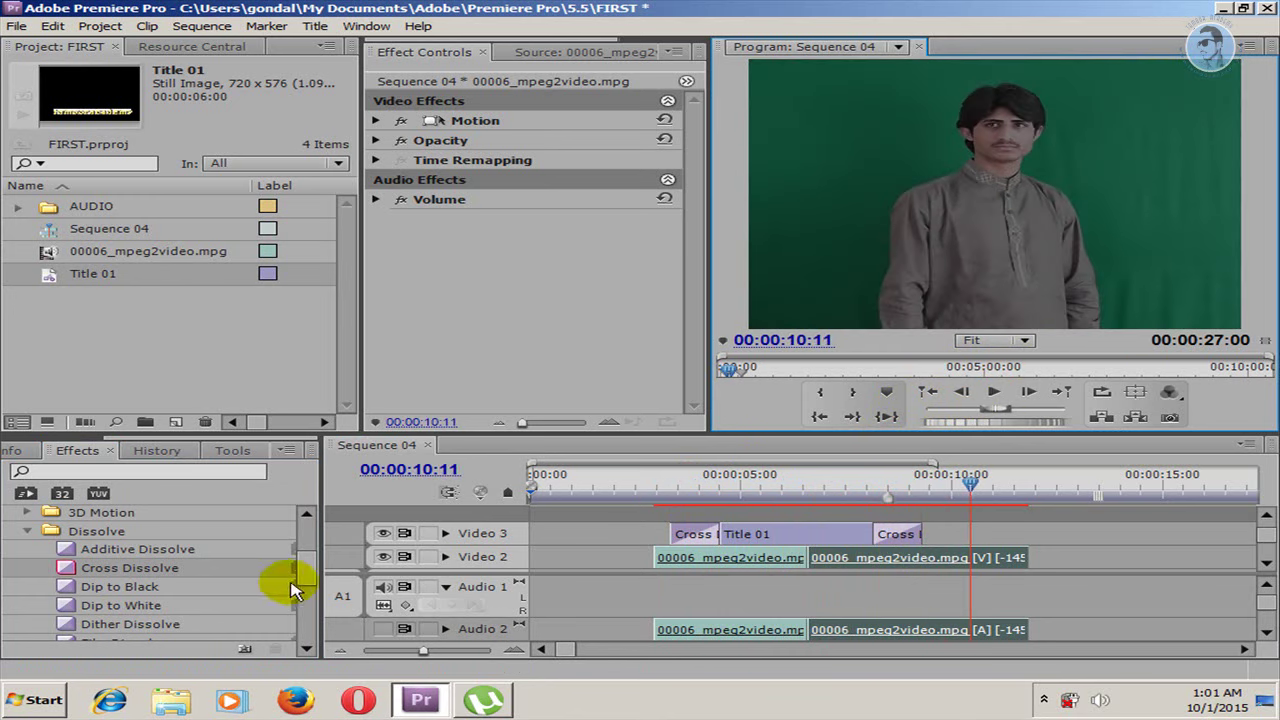
Remove the Cross Dissolve from Title 01's start, keeping only the ending one.
click(703, 540)
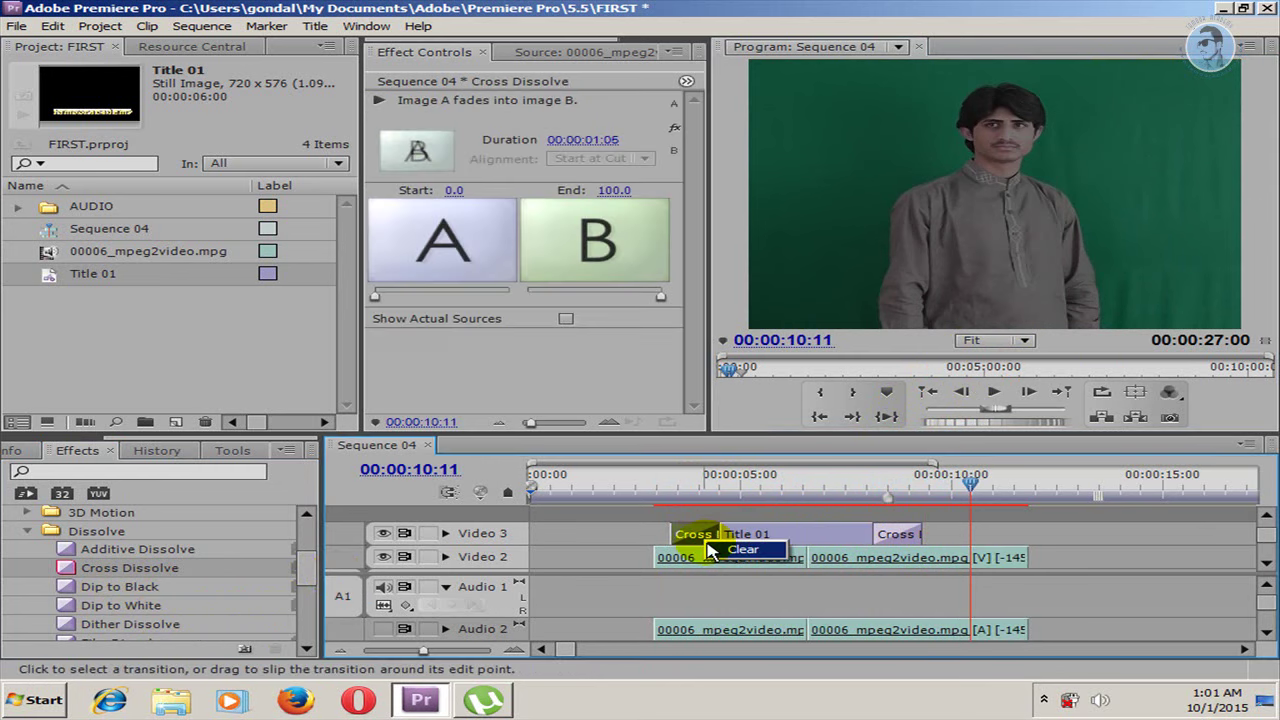
click(742, 549)
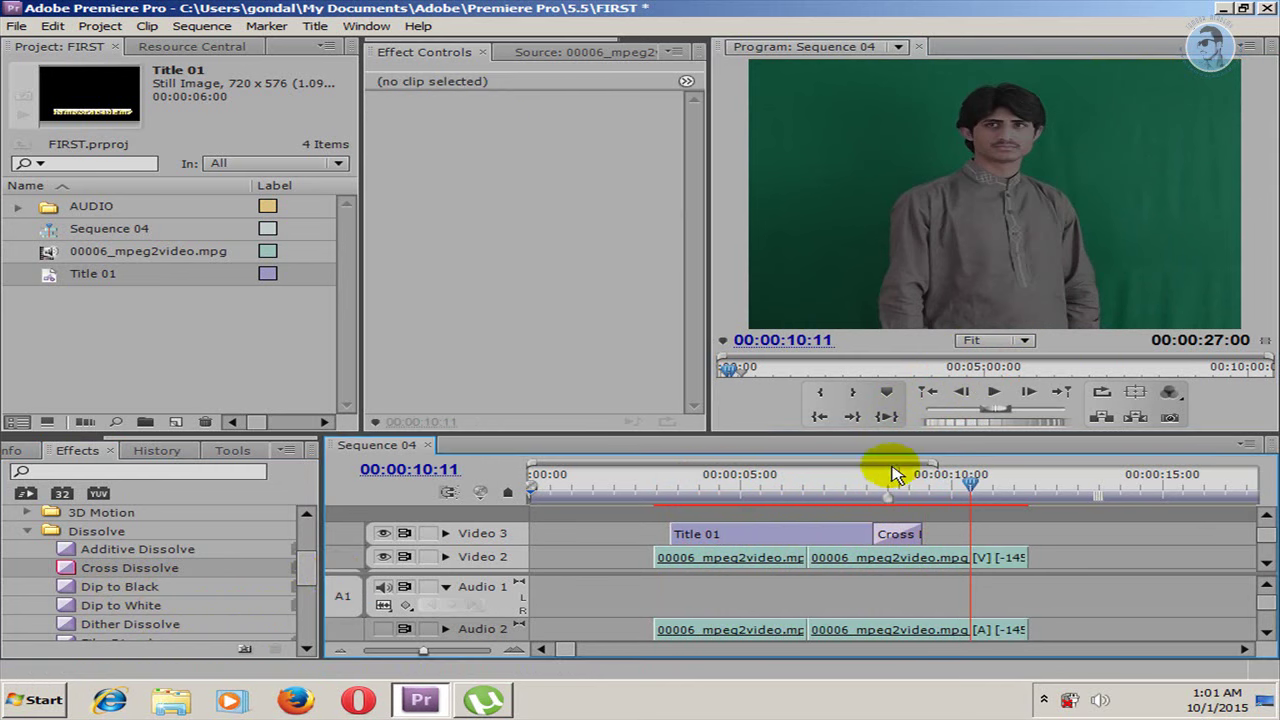
click(965, 490)
drag(700, 490, 683, 500)
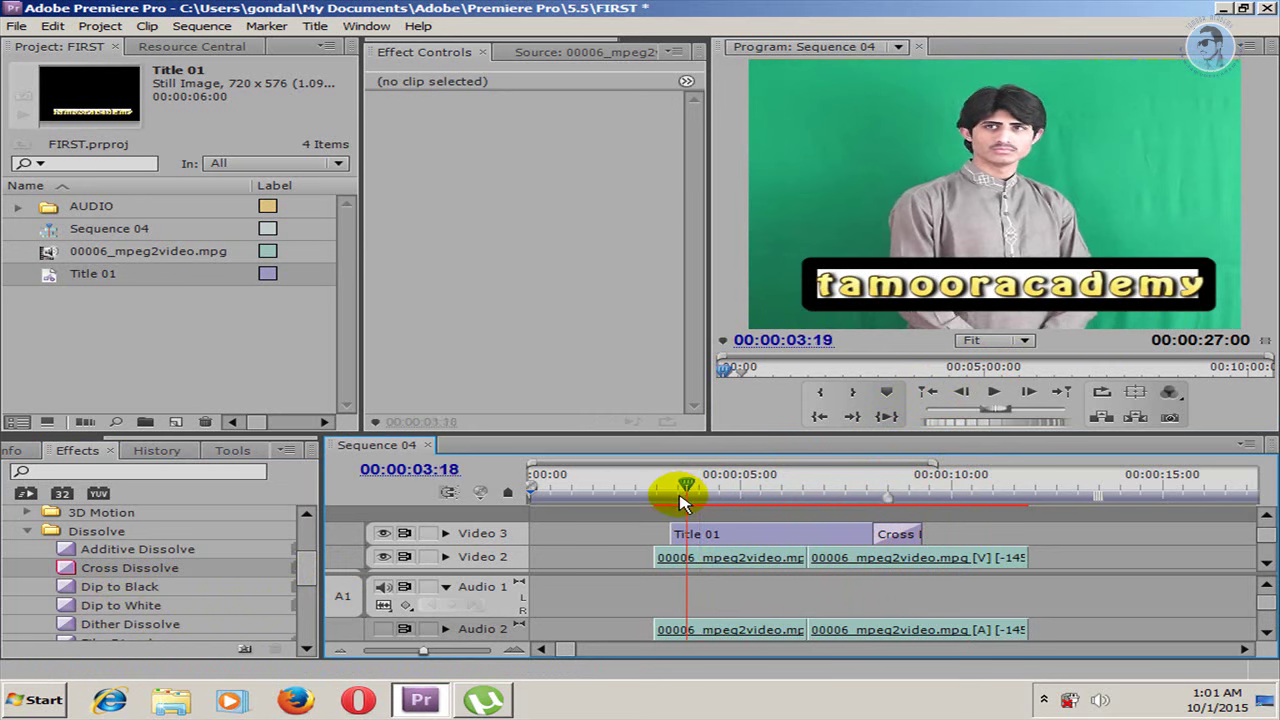
drag(298, 578, 310, 585)
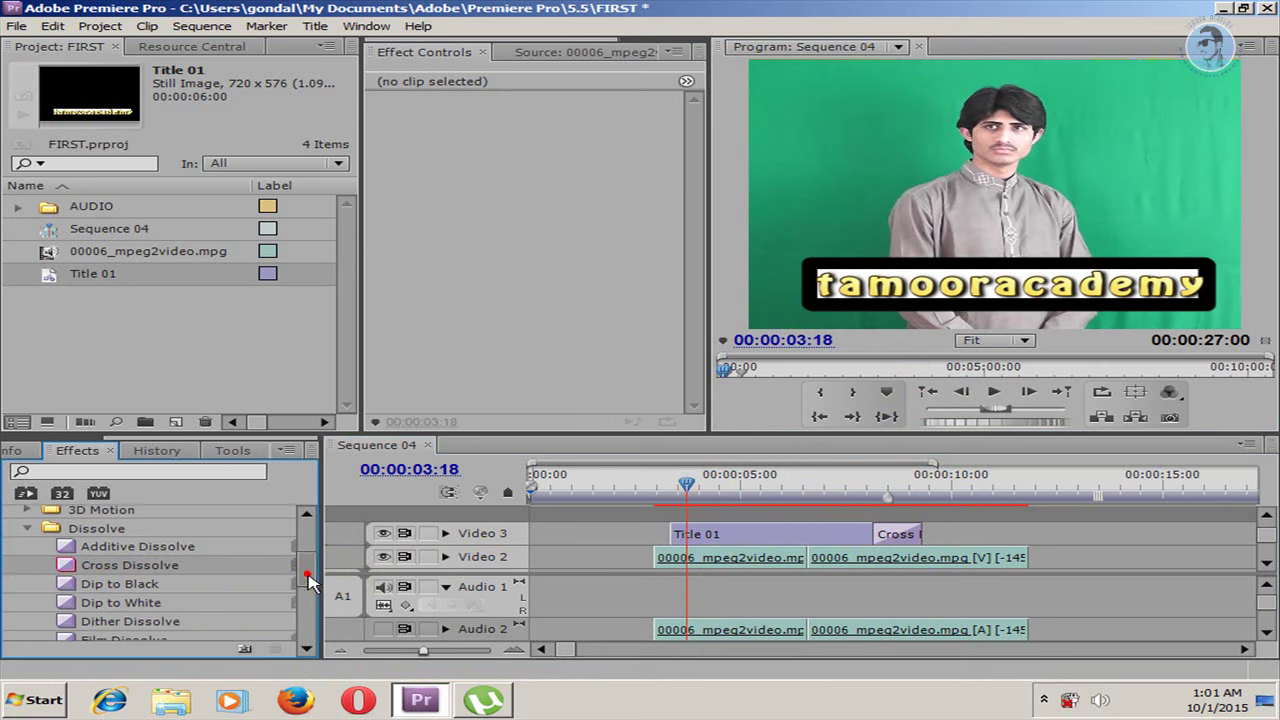
Place Dip to Black on Title 01's opening edge and play back the fade.
mouse_move(107, 574)
mouse_down()
mouse_move(700, 543)
mouse_move(690, 538)
mouse_up()
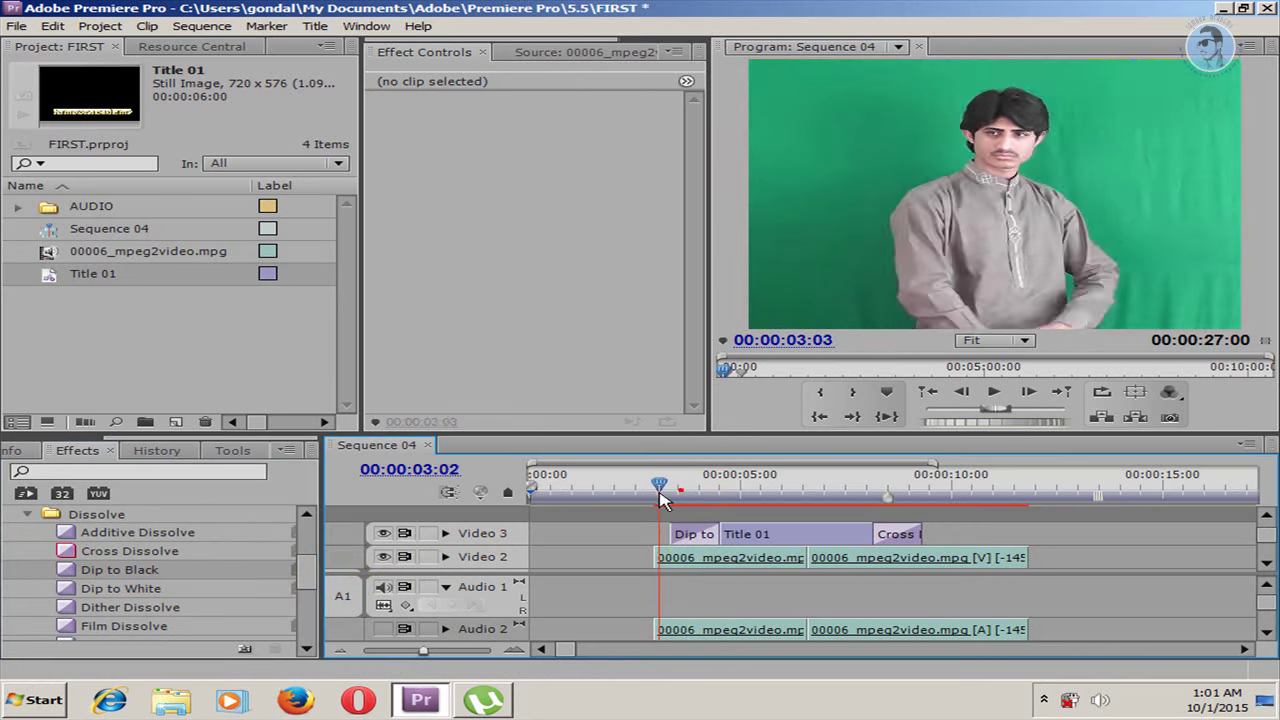
click(962, 392)
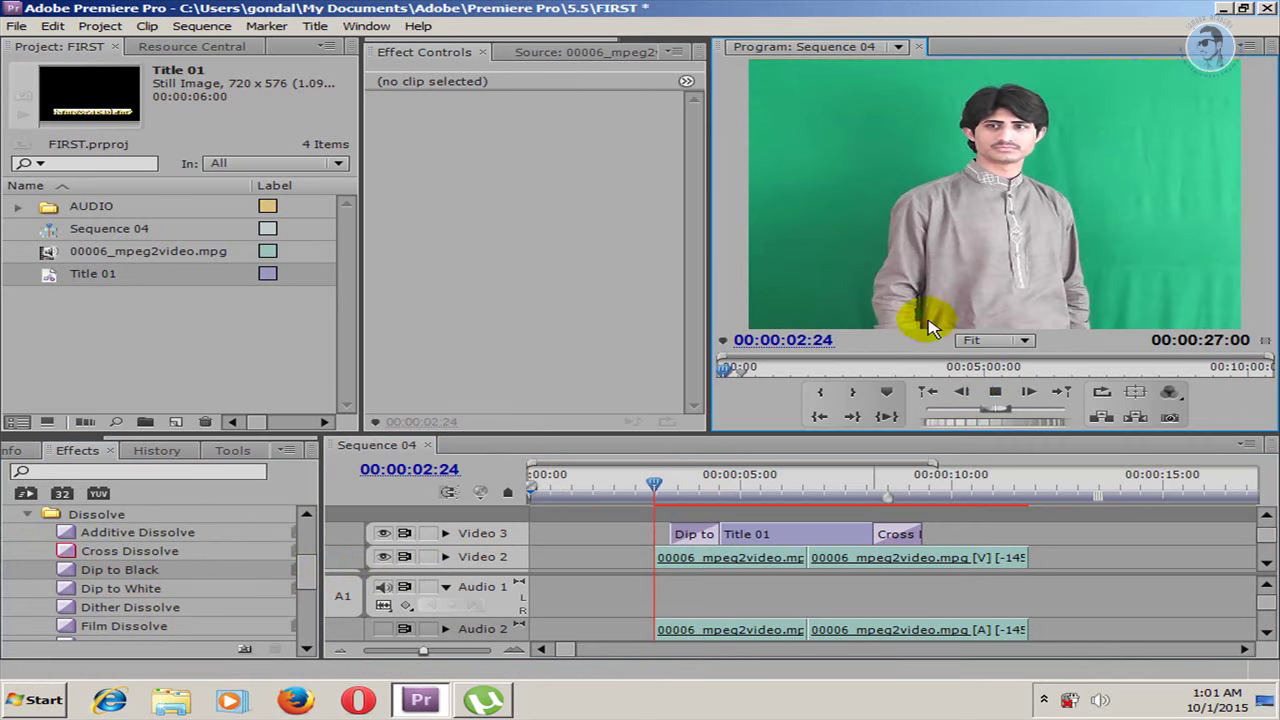
click(990, 392)
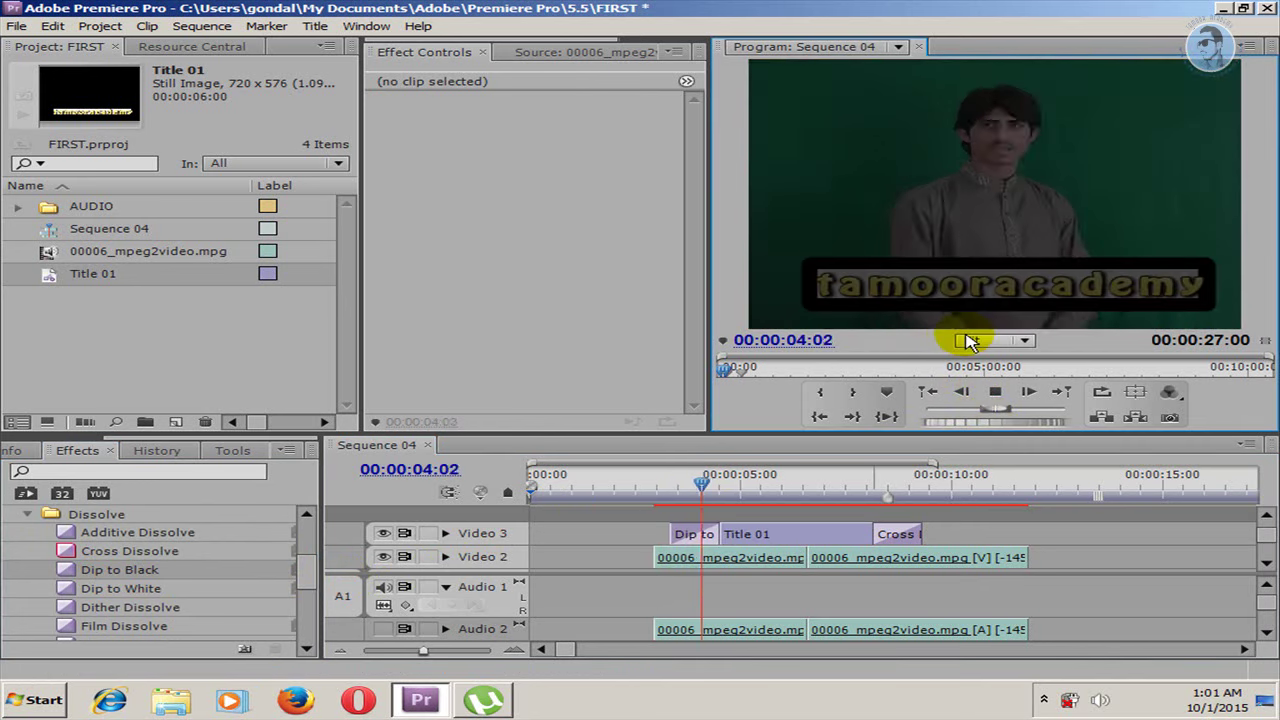
click(995, 392)
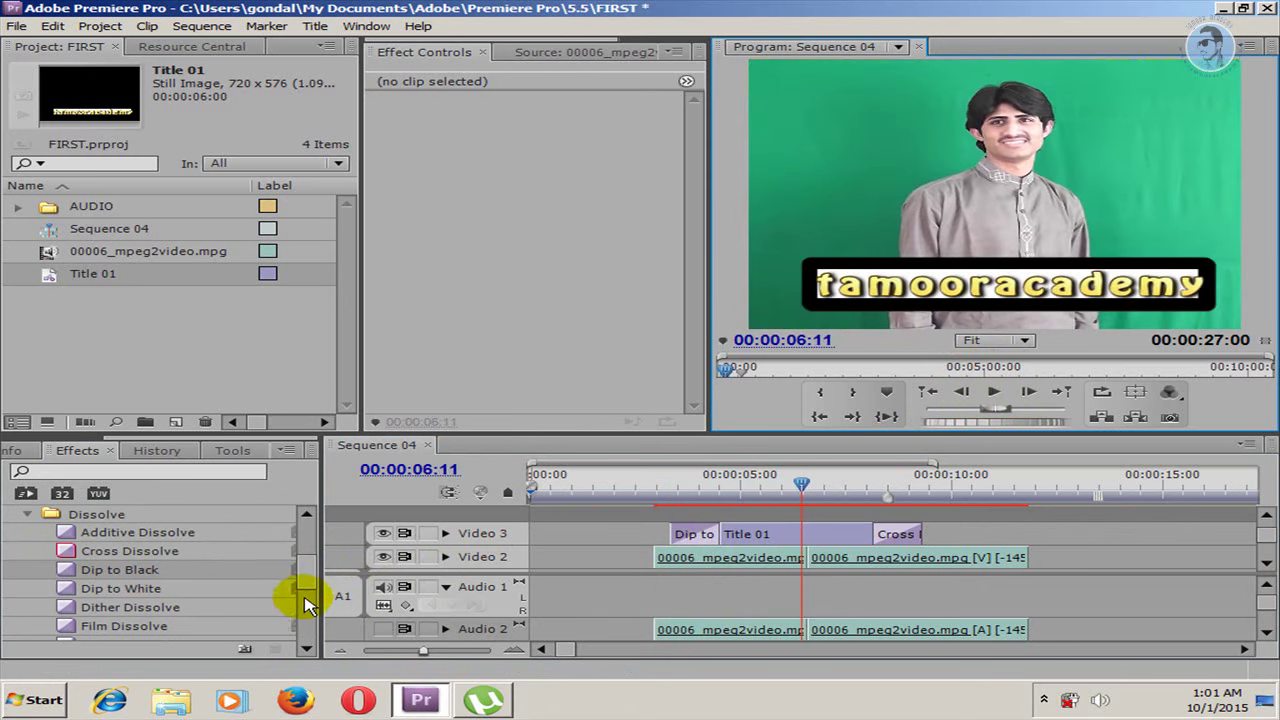
drag(310, 585, 306, 571)
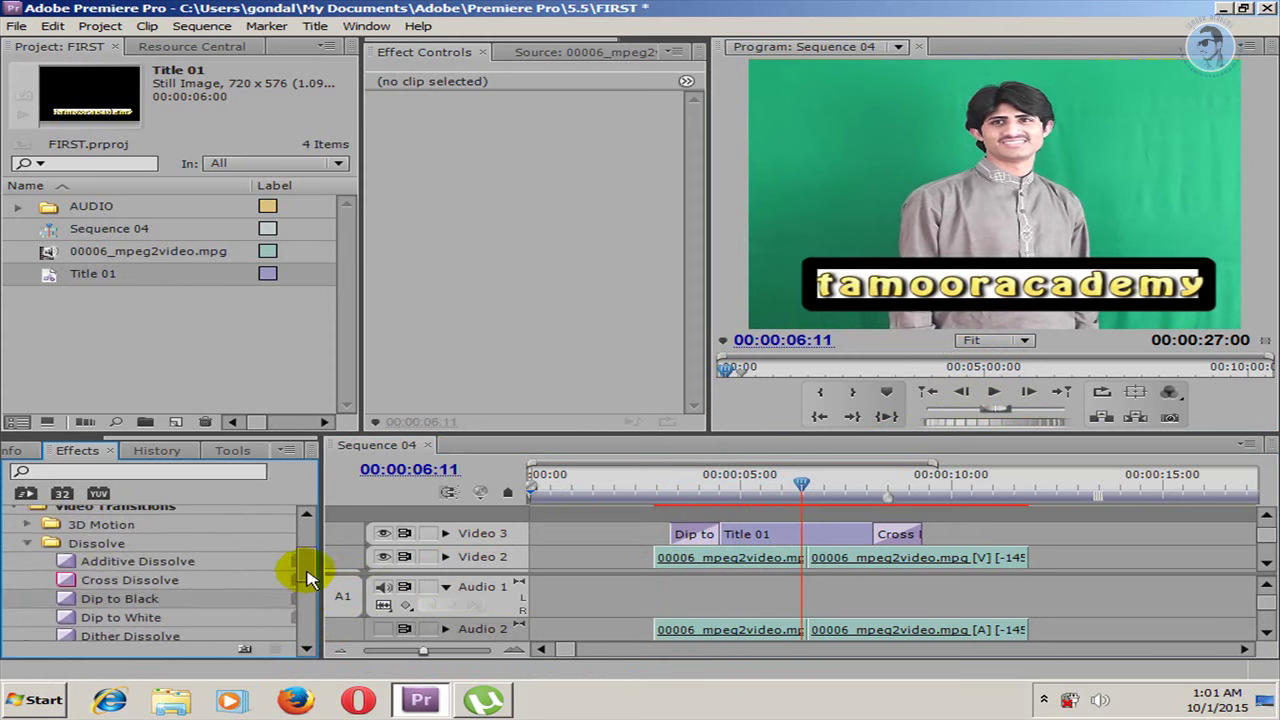
Collapse the Dissolve folder and the Video Transitions category in the Effects panel.
click(27, 543)
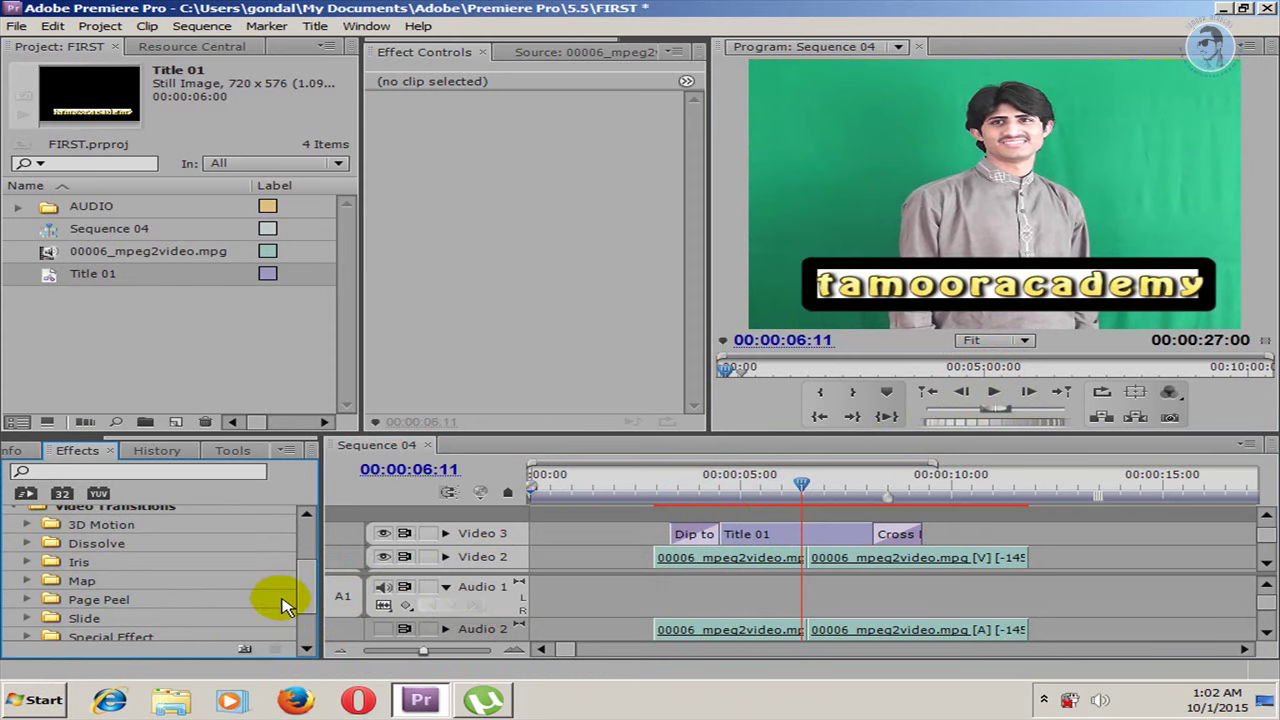
scroll(296, 605, down, 3)
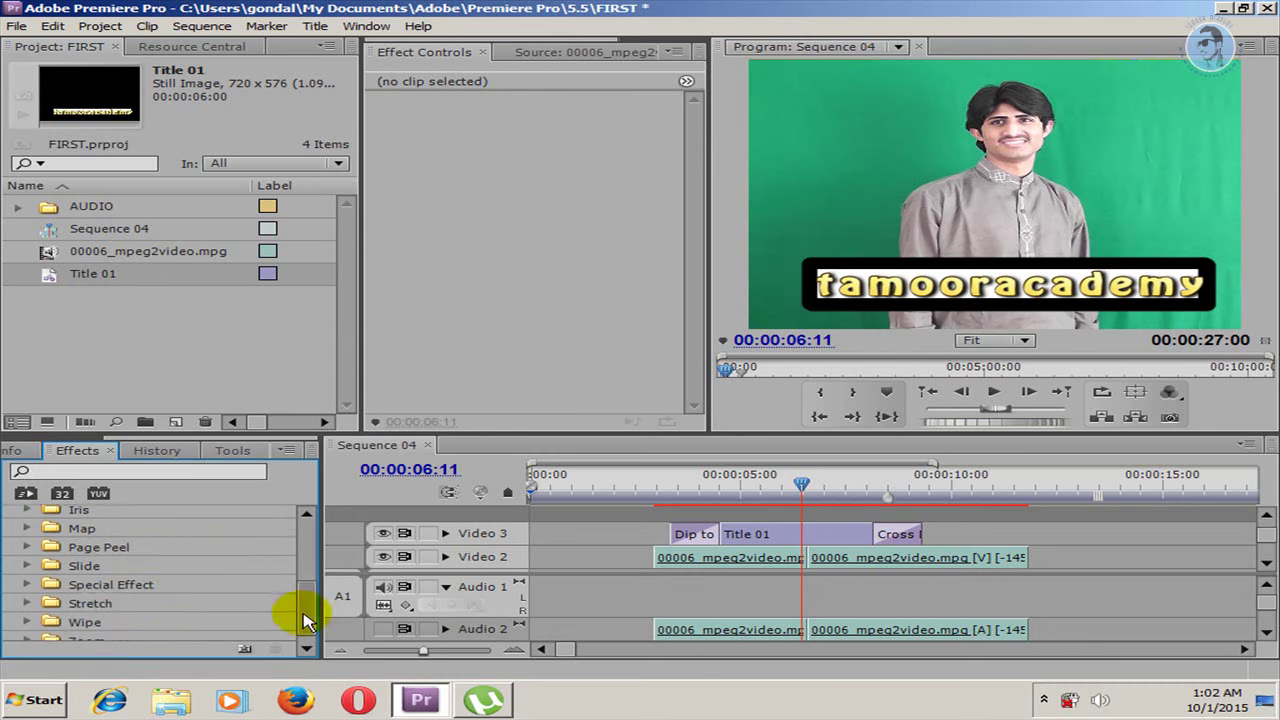
drag(305, 620, 298, 590)
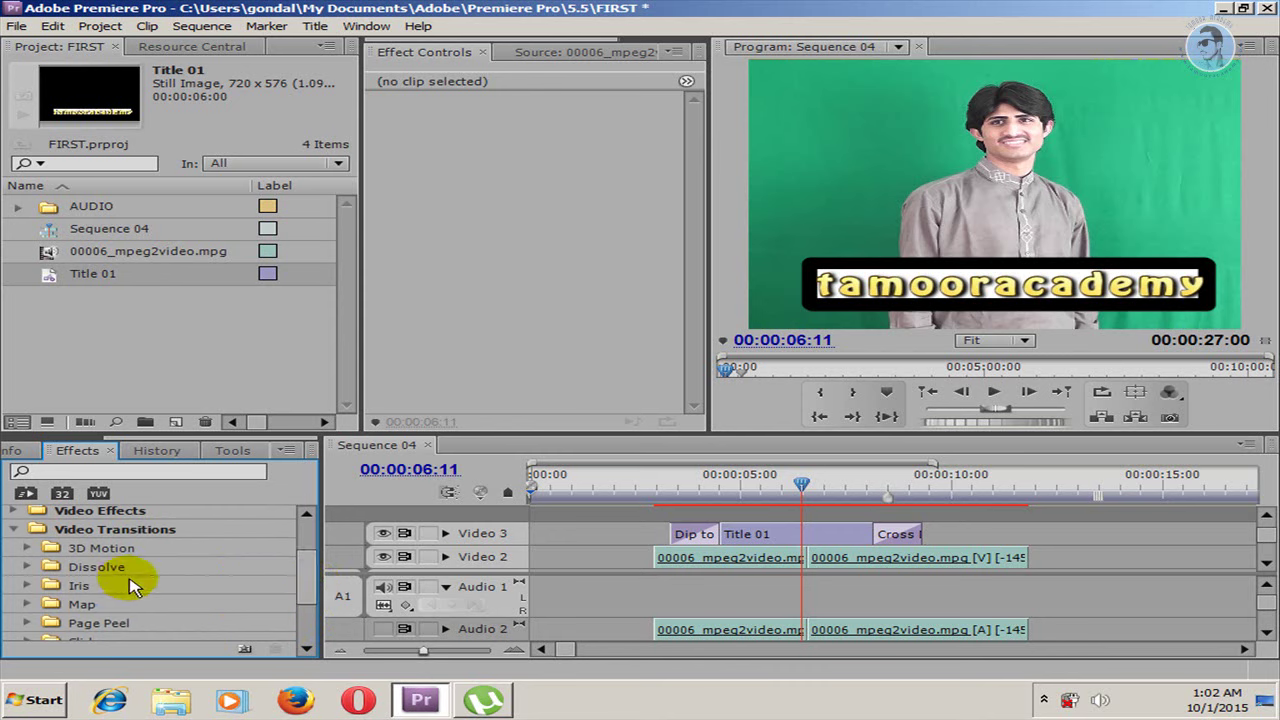
click(14, 529)
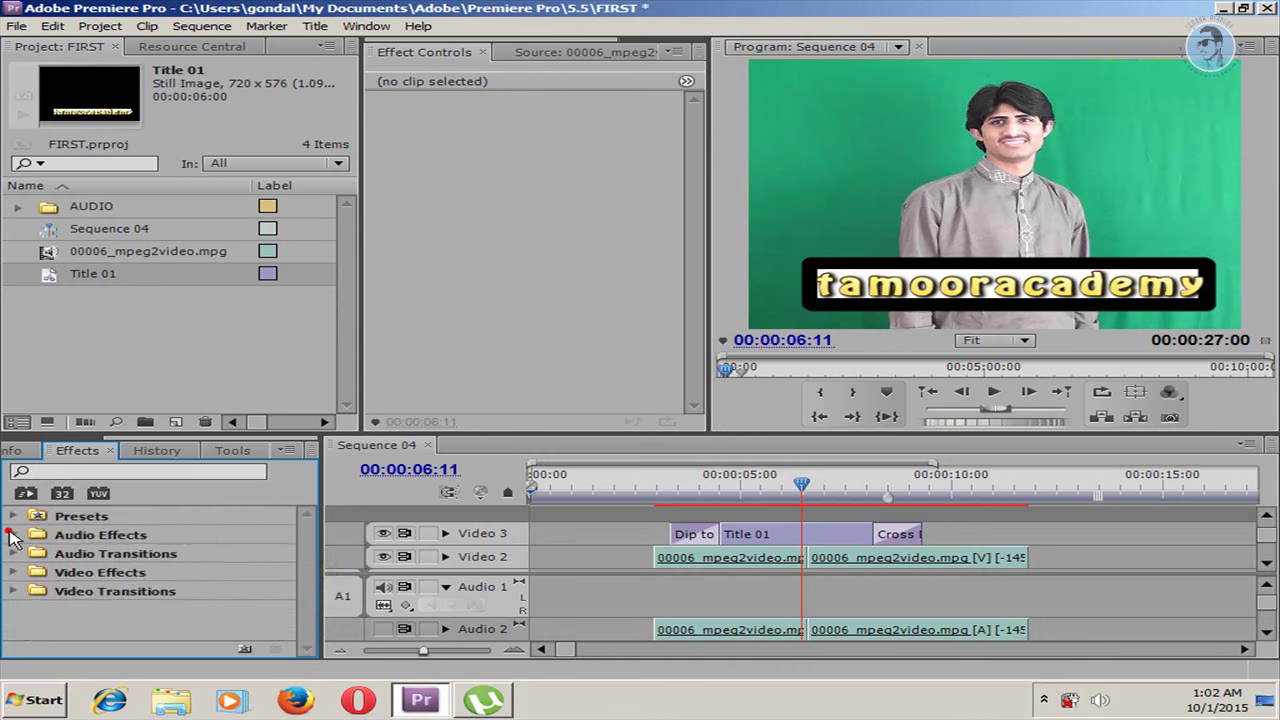
click(12, 591)
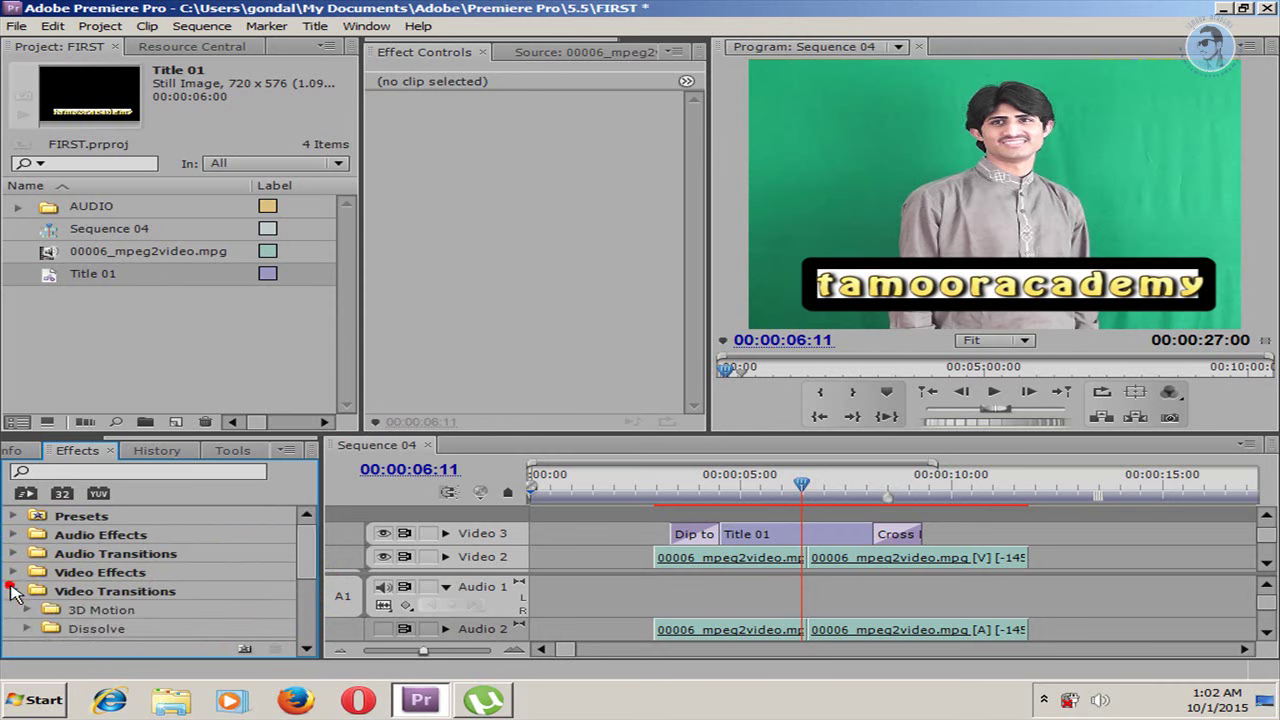
Expand Video Effects and browse its folders, including Magic Bullet Suite.
click(12, 572)
drag(300, 548, 302, 597)
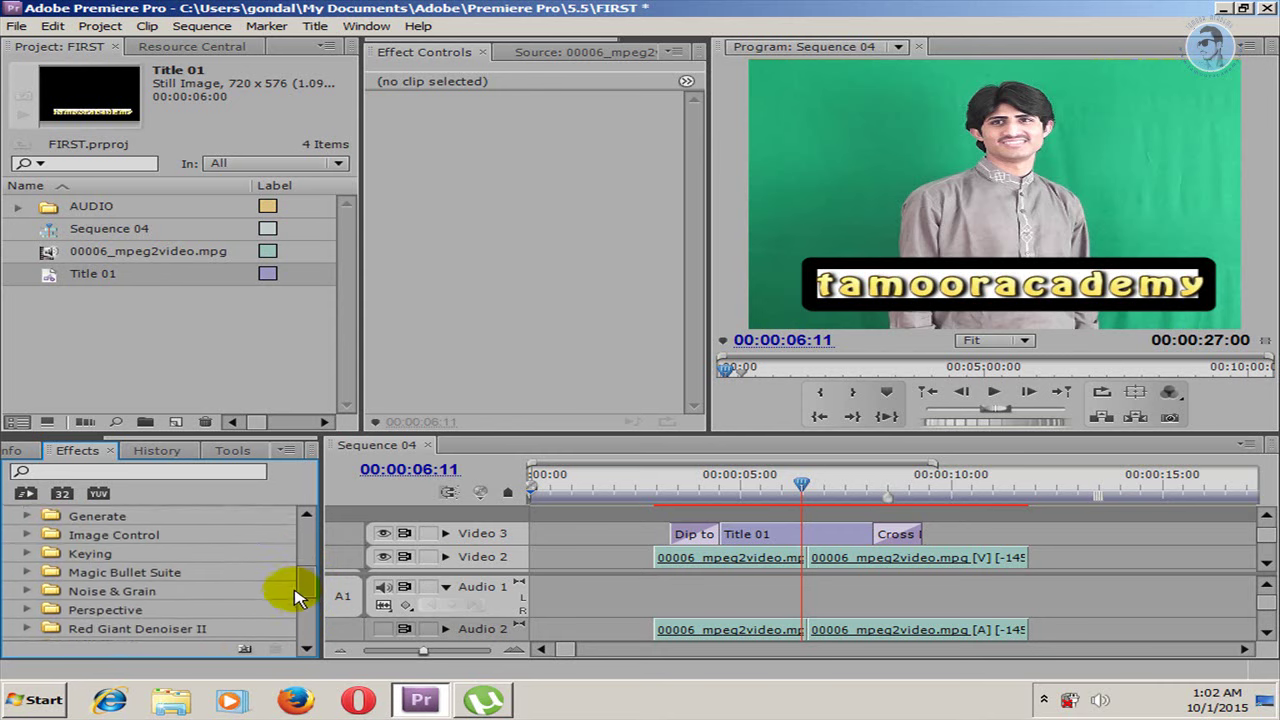
click(133, 561)
click(28, 563)
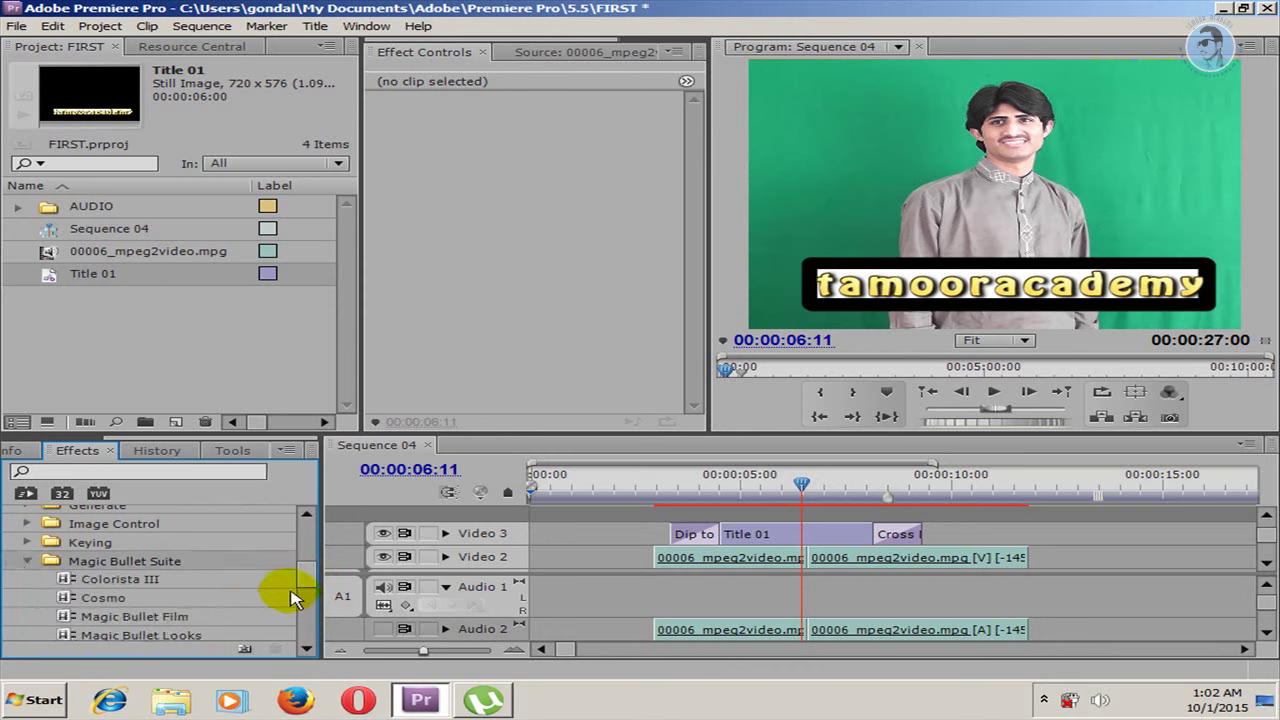
mouse_move(307, 585)
mouse_down()
mouse_move(307, 597)
mouse_move(306, 586)
mouse_up()
click(29, 576)
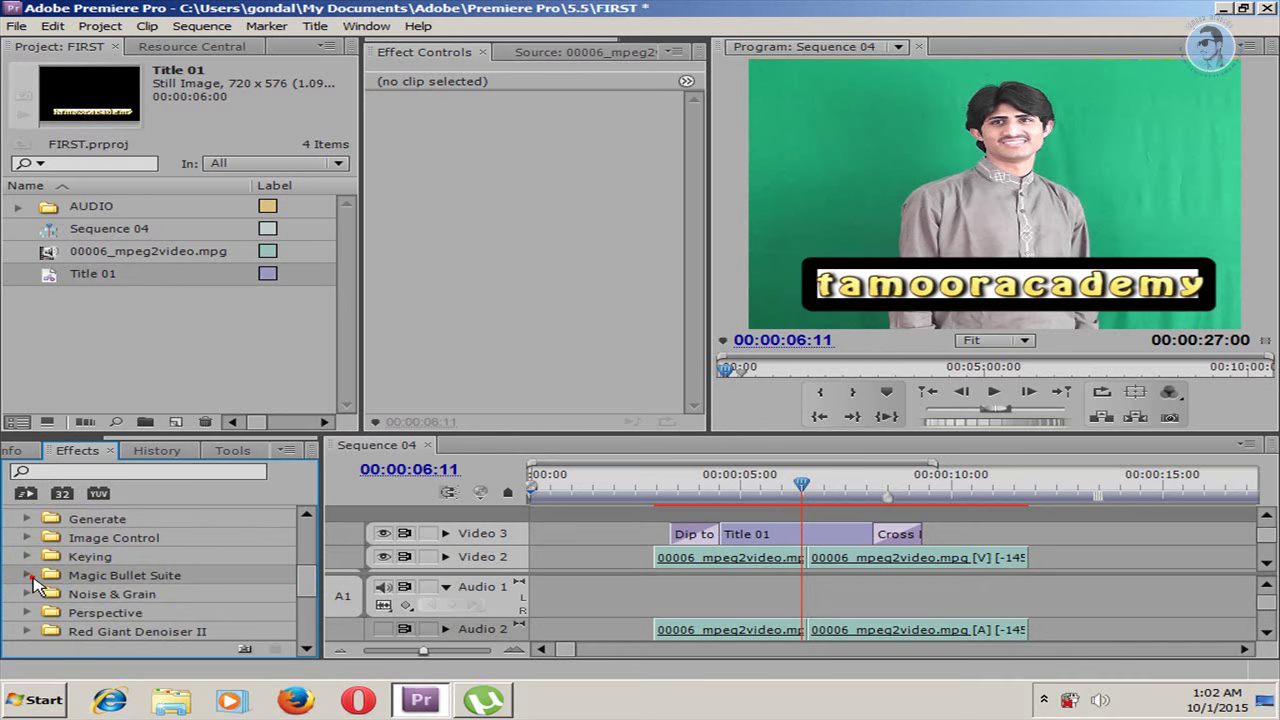
drag(310, 586, 294, 602)
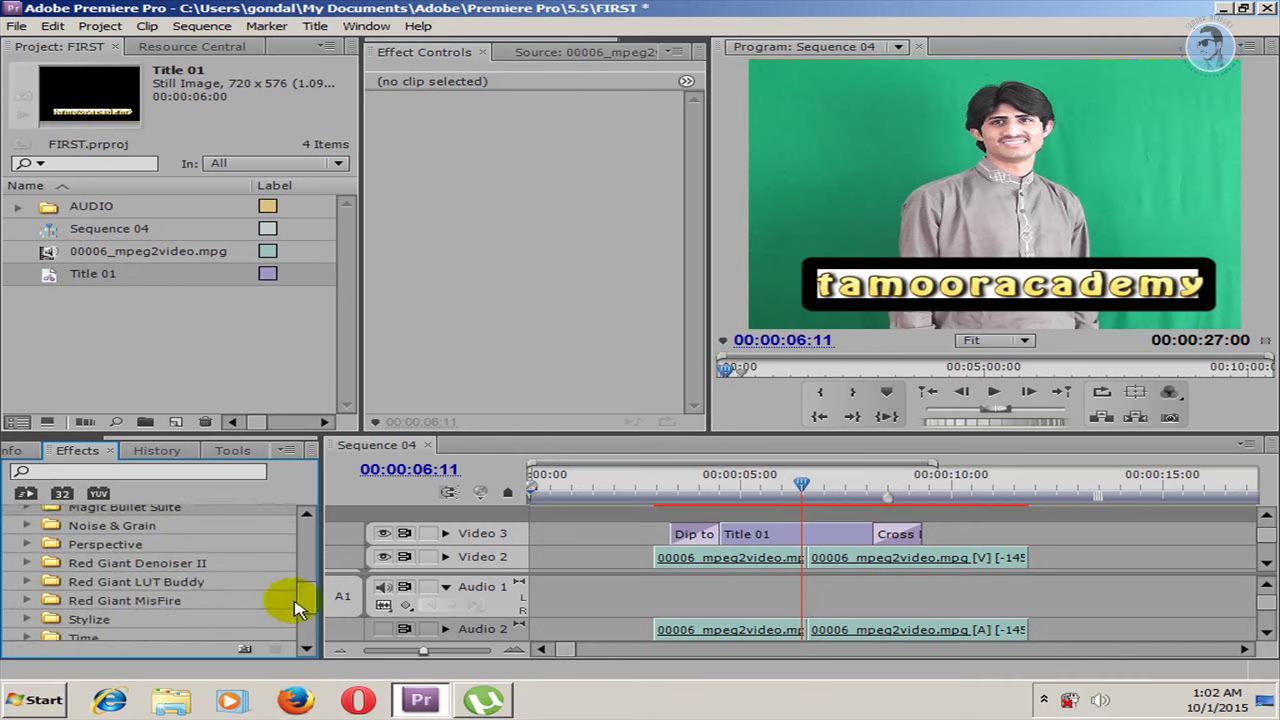
drag(300, 612, 303, 549)
Open Presets > Blurs to reveal the Fast Blur In and Fast Blur Out presets.
click(22, 591)
click(13, 572)
click(13, 516)
click(175, 575)
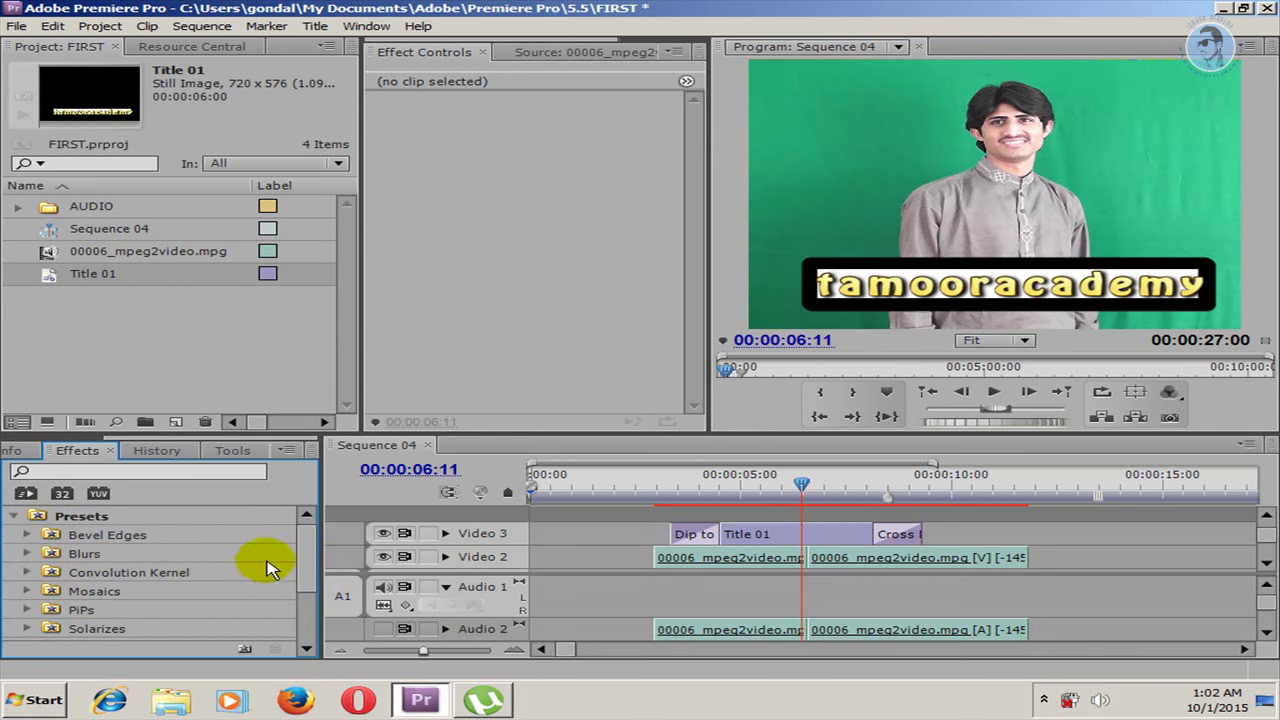
click(26, 554)
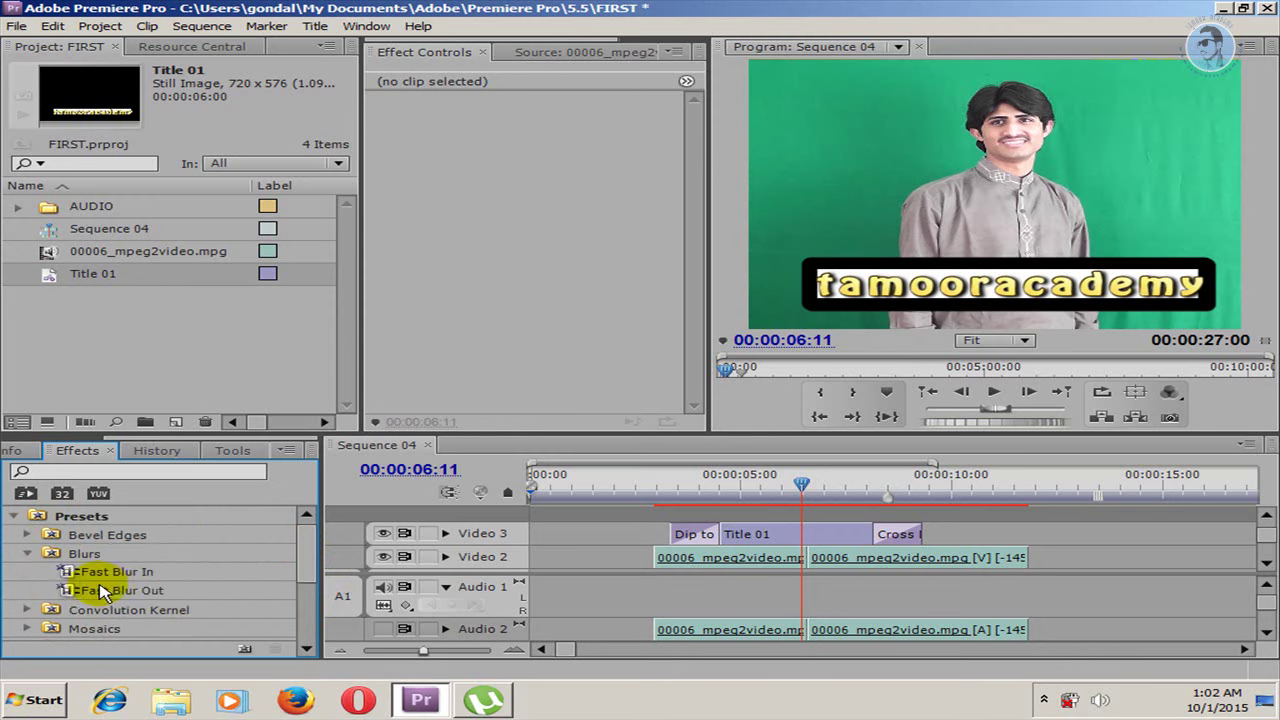
Apply Fast Blur In to the first Video 2 clip, raise Blurriness, and check it at 00:00:04:07.
drag(100, 580, 690, 557)
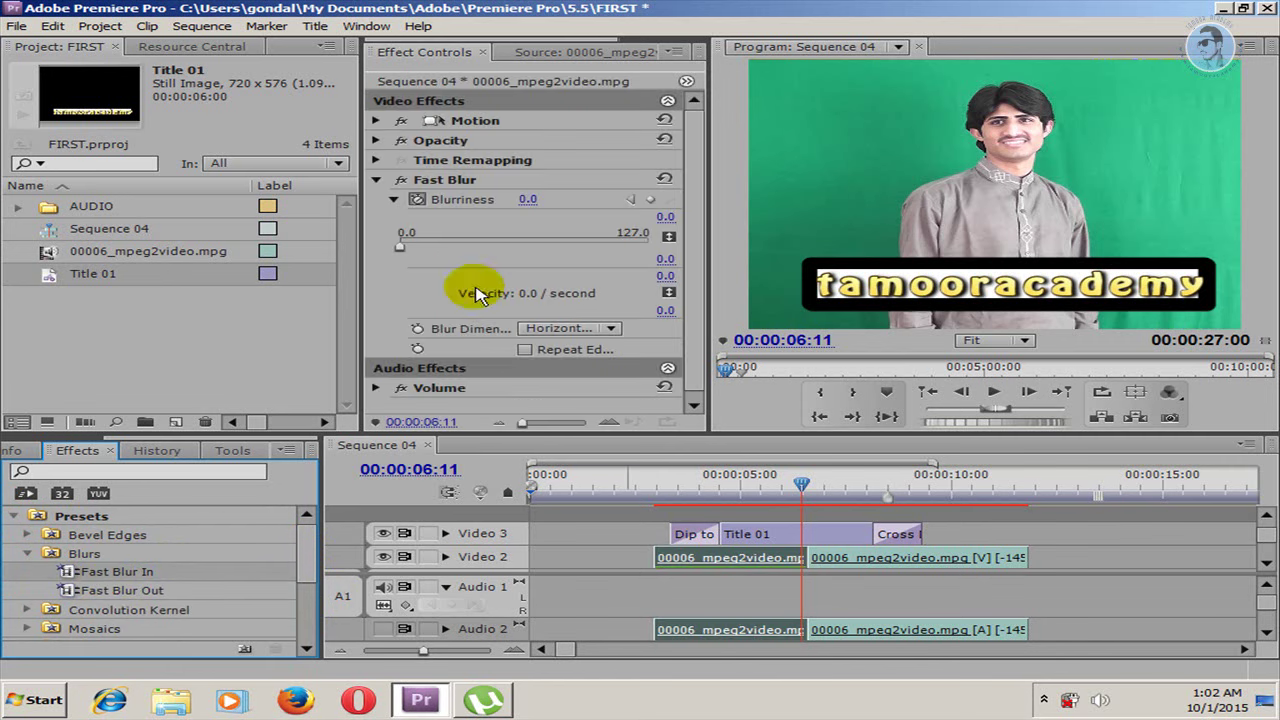
mouse_move(400, 246)
mouse_down()
mouse_move(548, 252)
mouse_move(443, 250)
mouse_up()
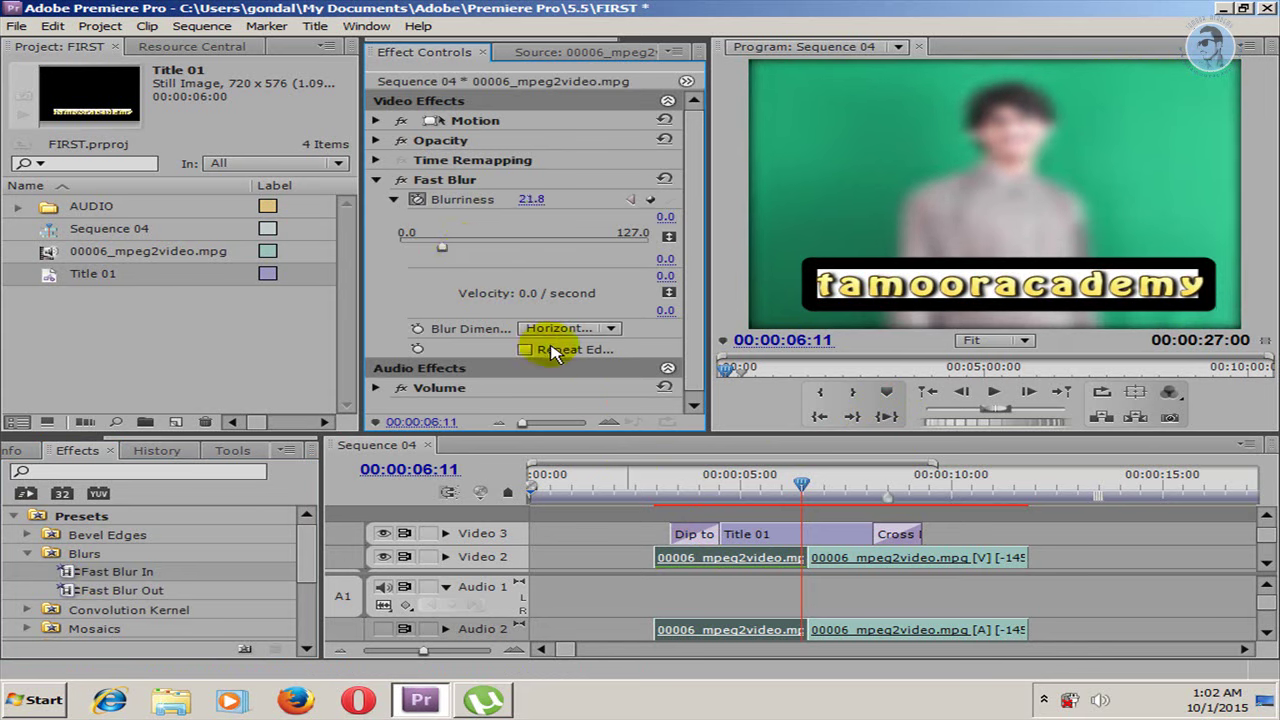
mouse_move(801, 484)
mouse_down()
mouse_move(667, 495)
mouse_move(681, 497)
mouse_up()
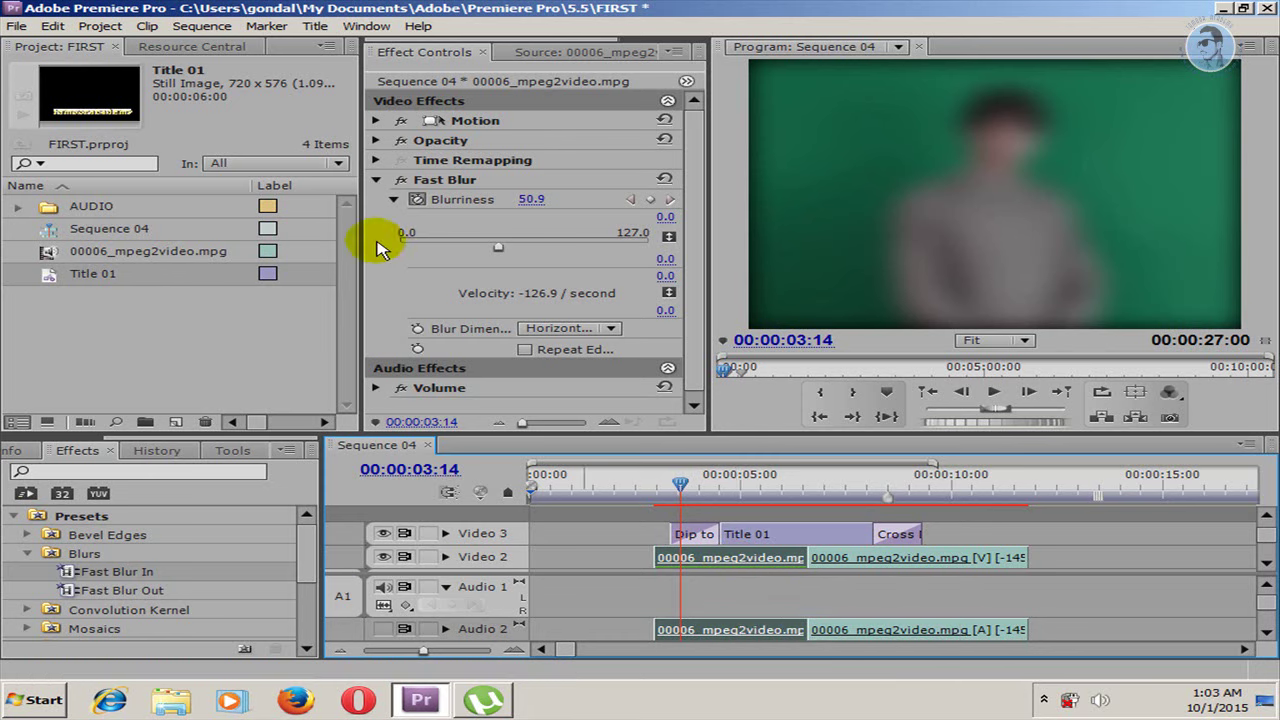
Disable the Fast Blur effect on the clip and collapse the Blurs and Presets folders.
click(400, 179)
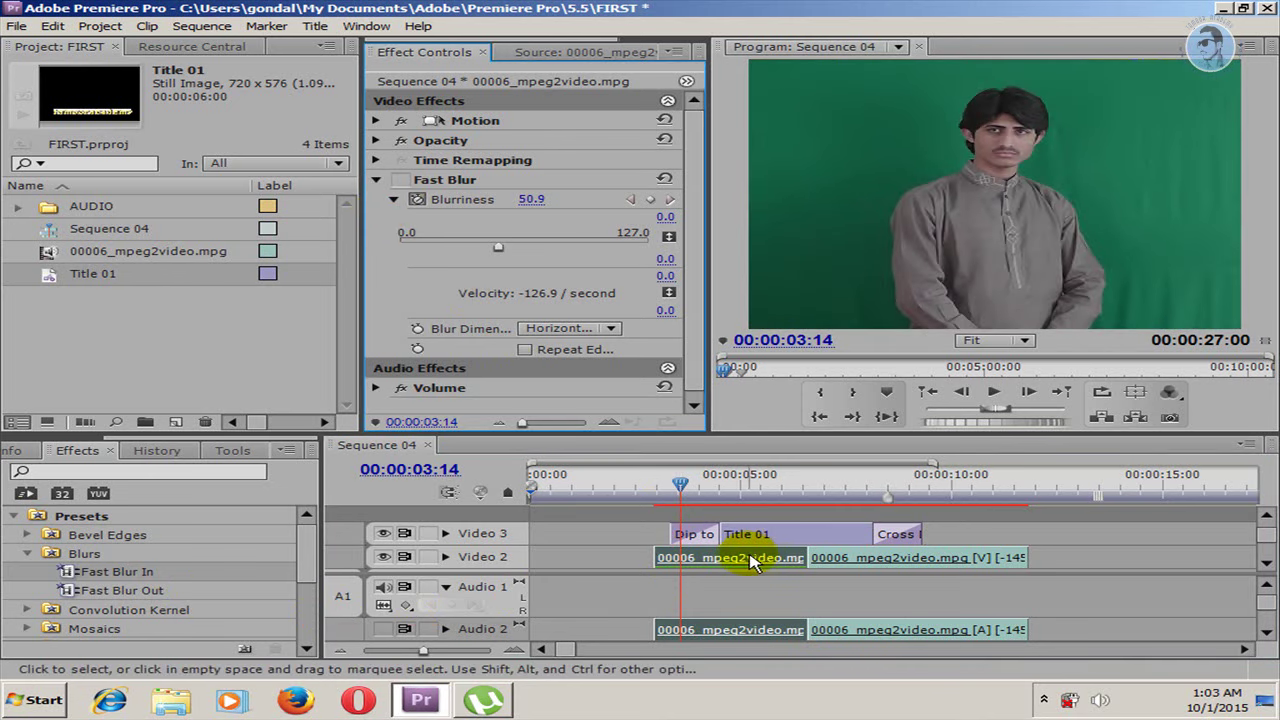
click(26, 553)
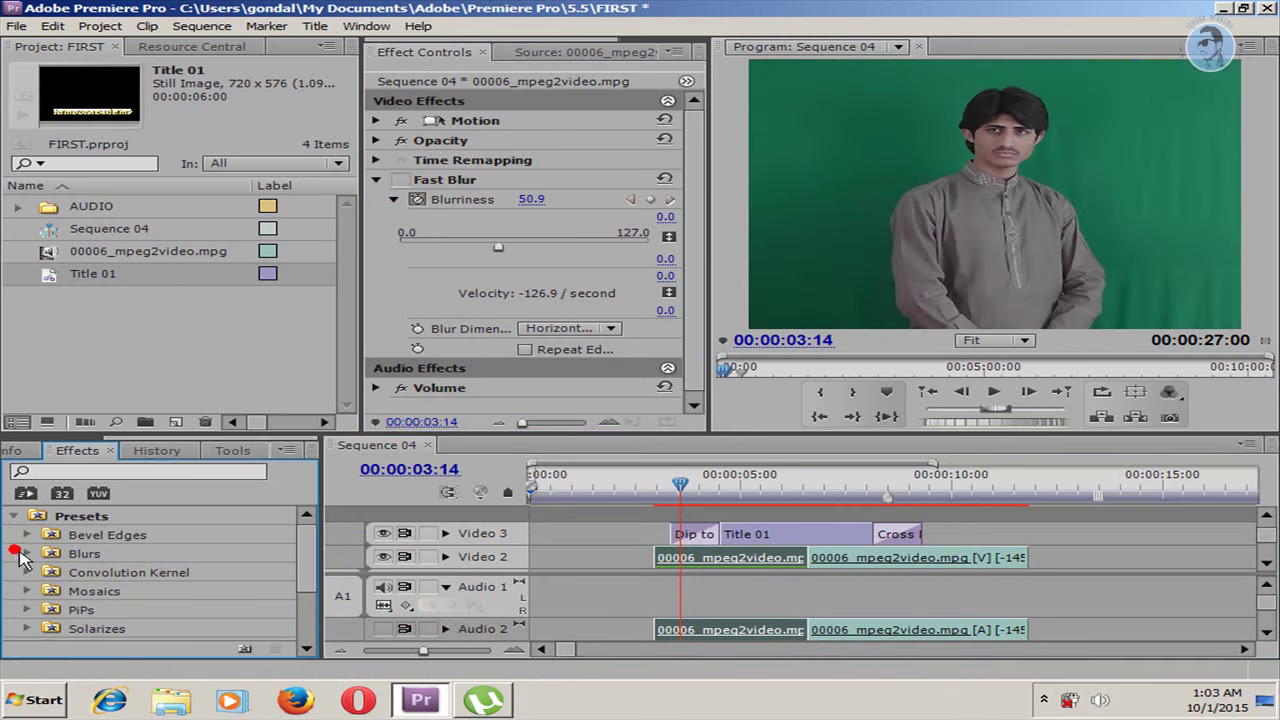
click(305, 568)
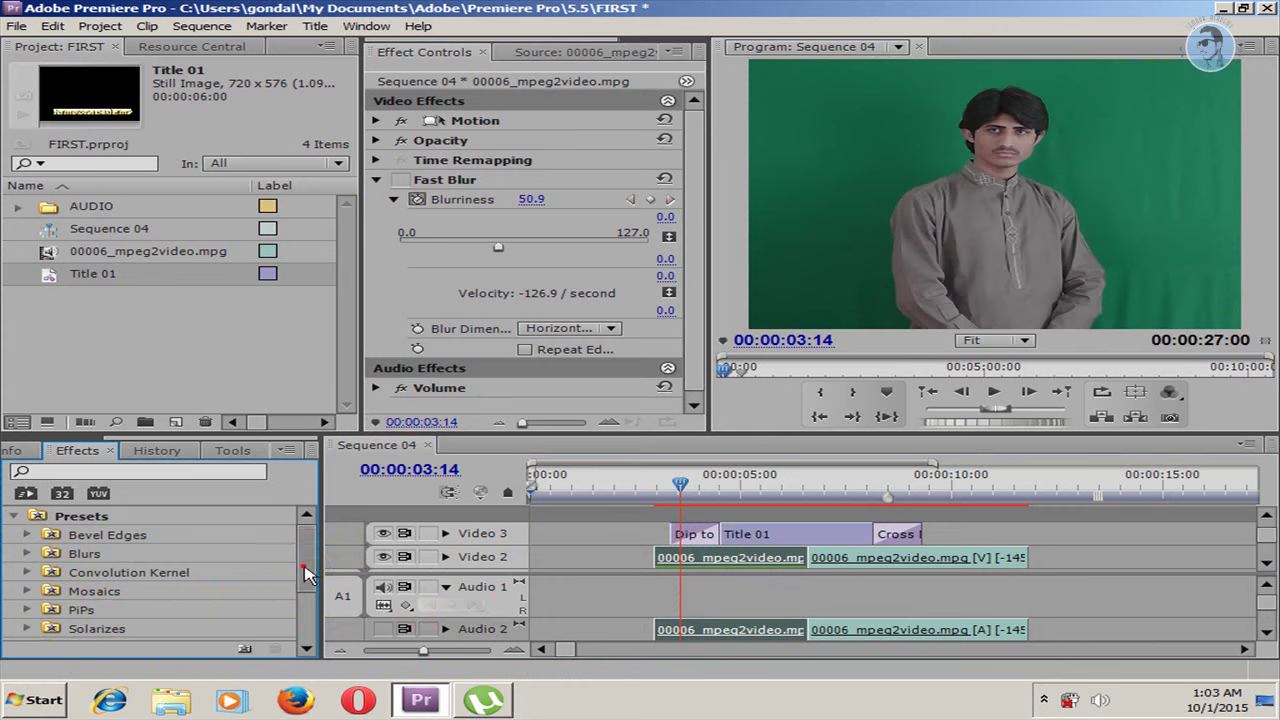
drag(305, 568, 310, 577)
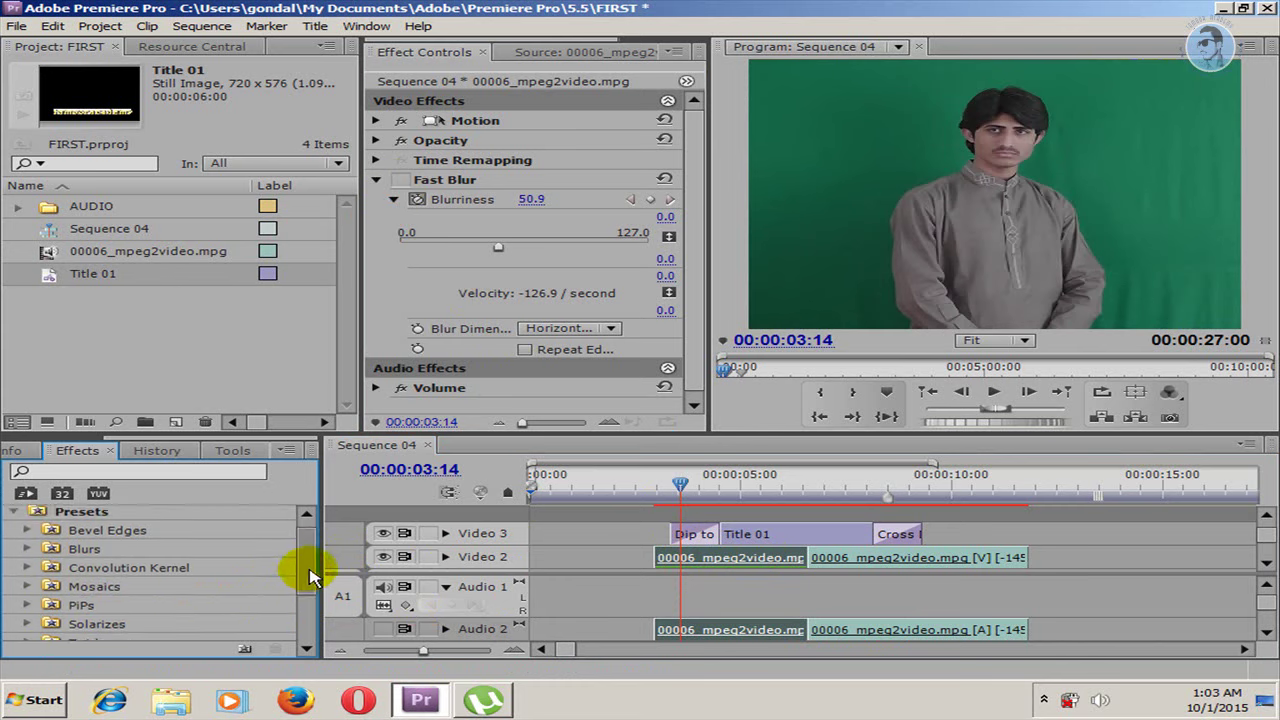
click(14, 515)
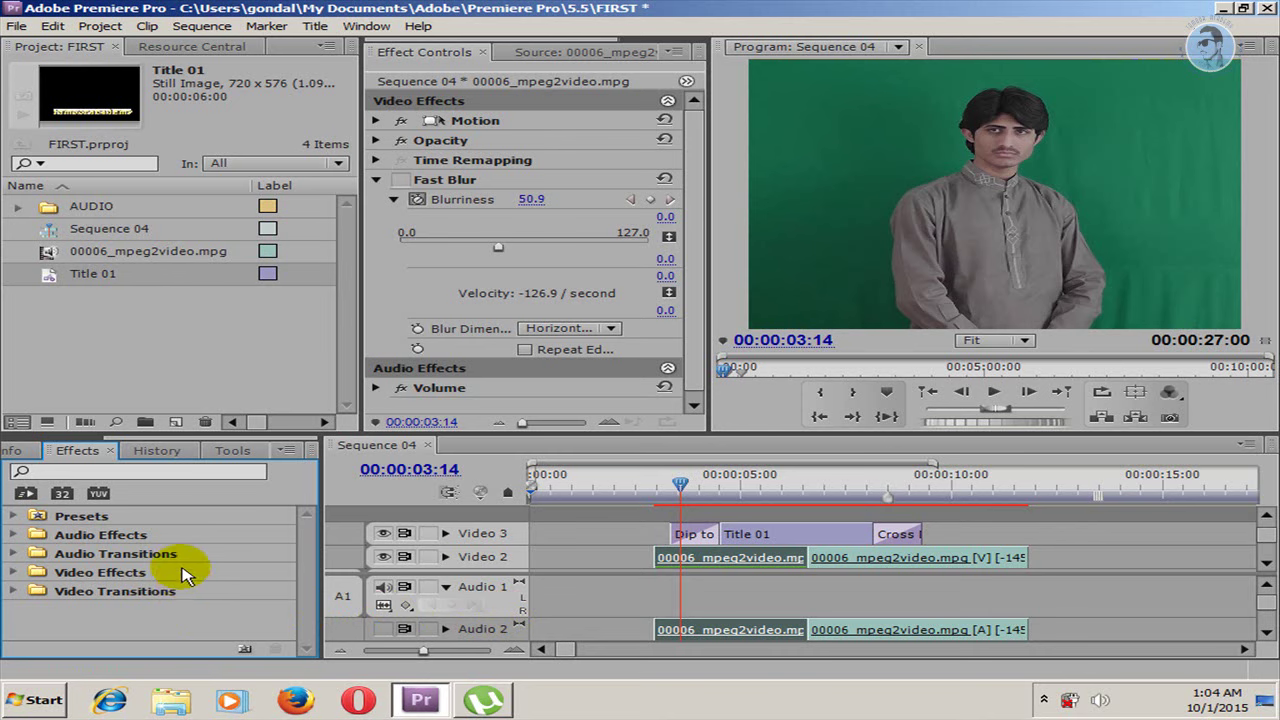
Apply Center Peel from Page Peel transitions to the first Video 2 clip's start and preview it.
click(13, 591)
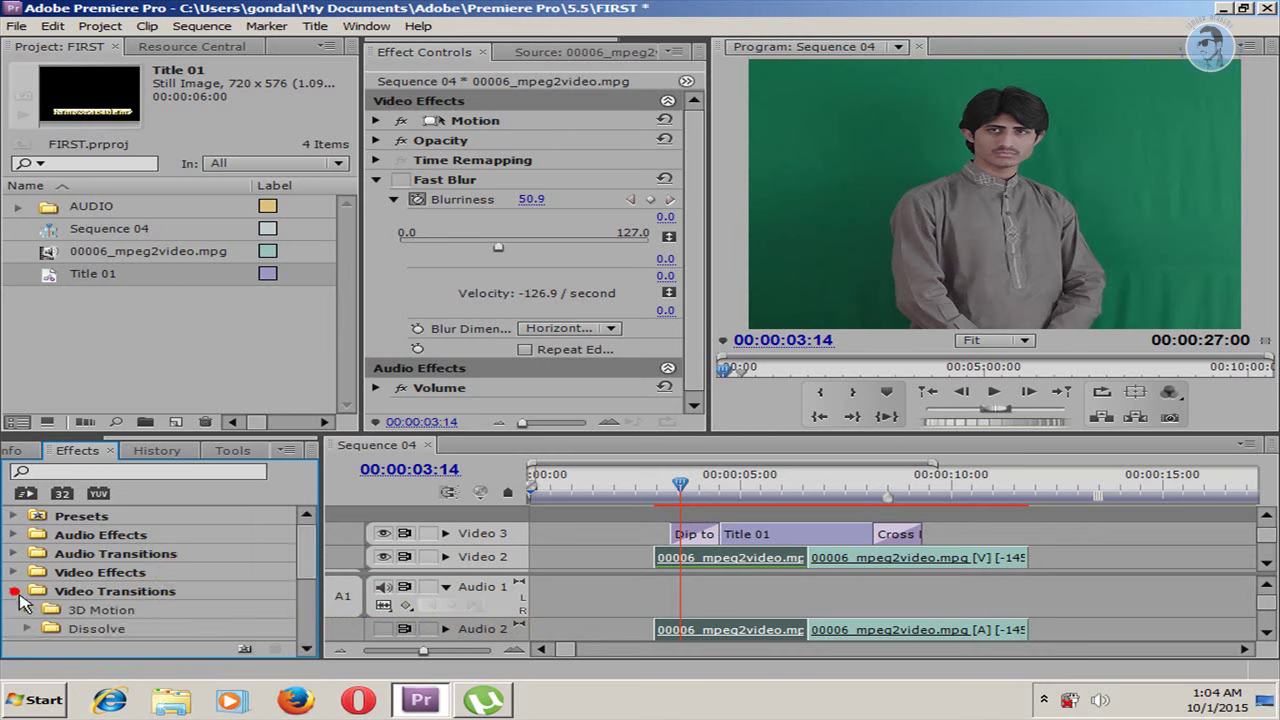
drag(303, 558, 306, 591)
click(33, 596)
drag(95, 614, 676, 563)
drag(678, 486, 651, 490)
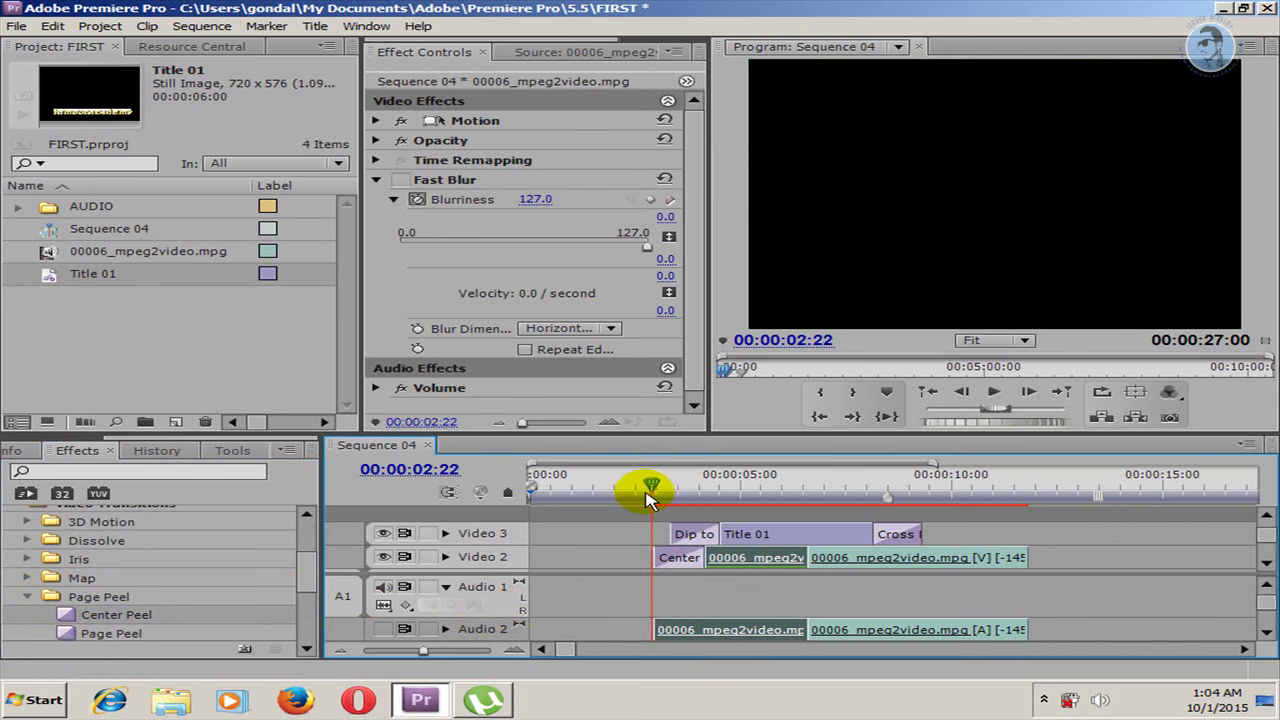
click(990, 391)
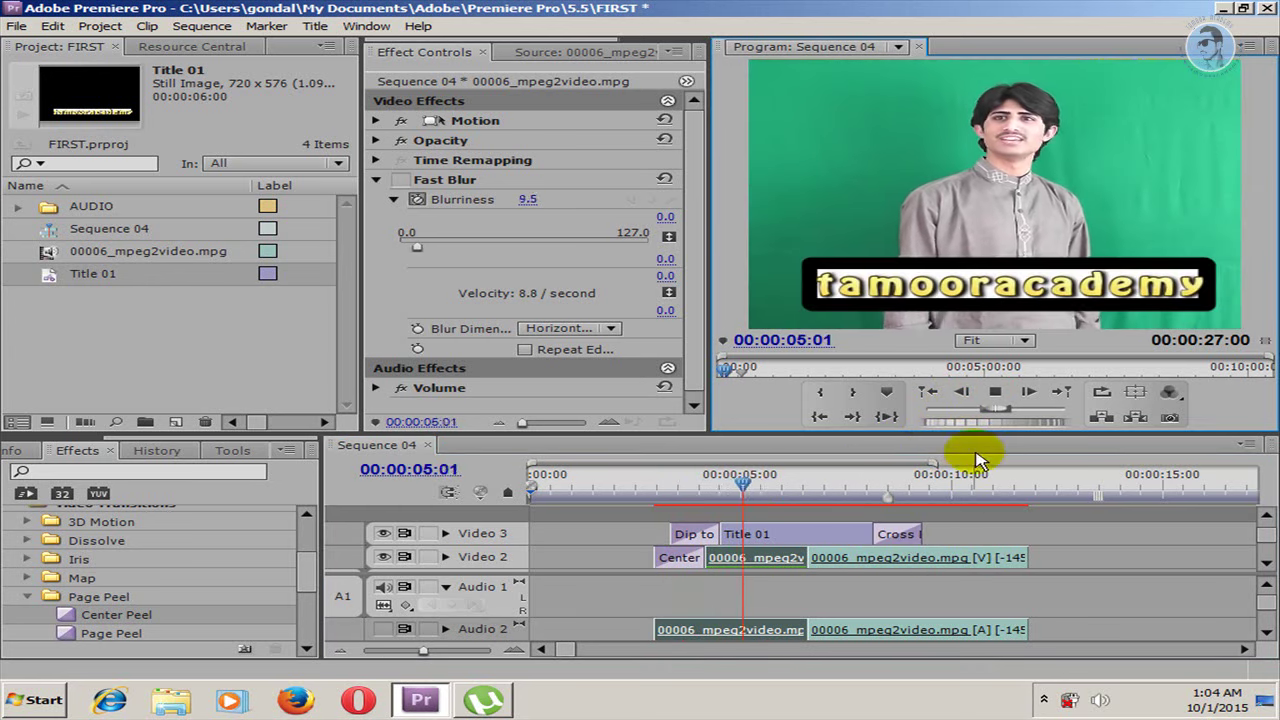
click(994, 391)
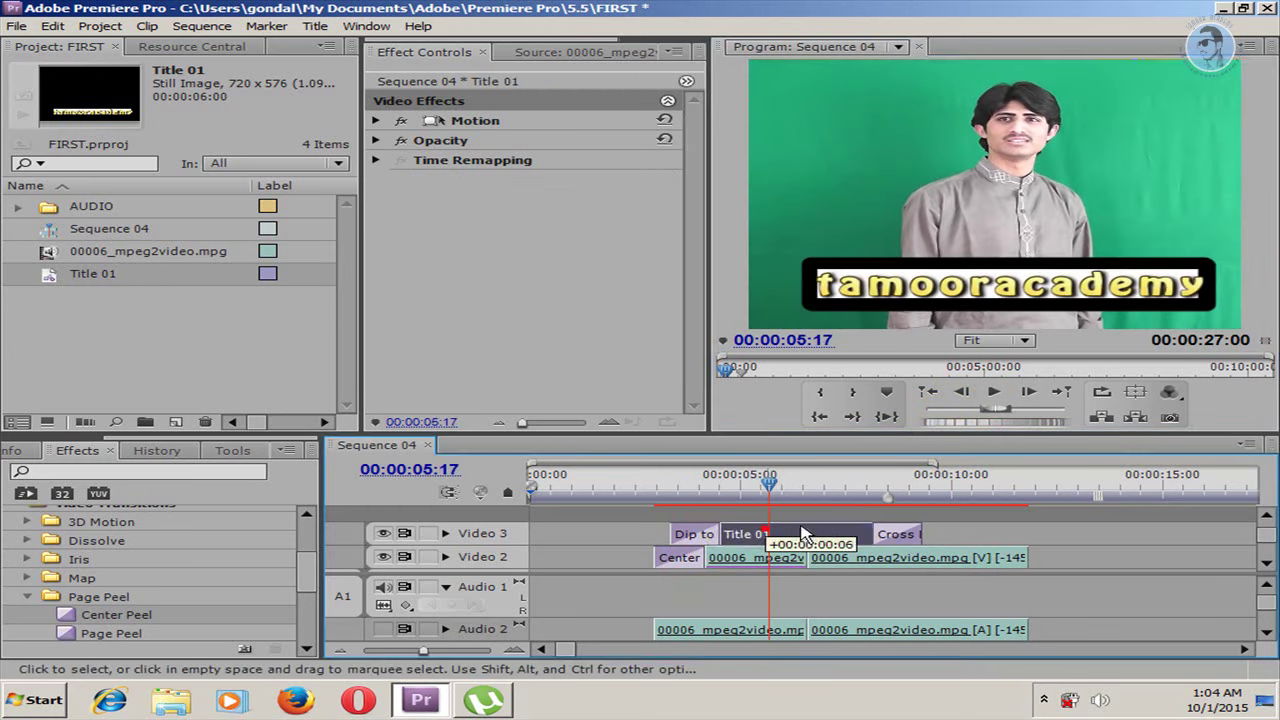
Shift Title 01 slightly later and clear the Center Peel from the first Video 2 clip.
drag(732, 535, 769, 535)
click(740, 557)
right_click(684, 562)
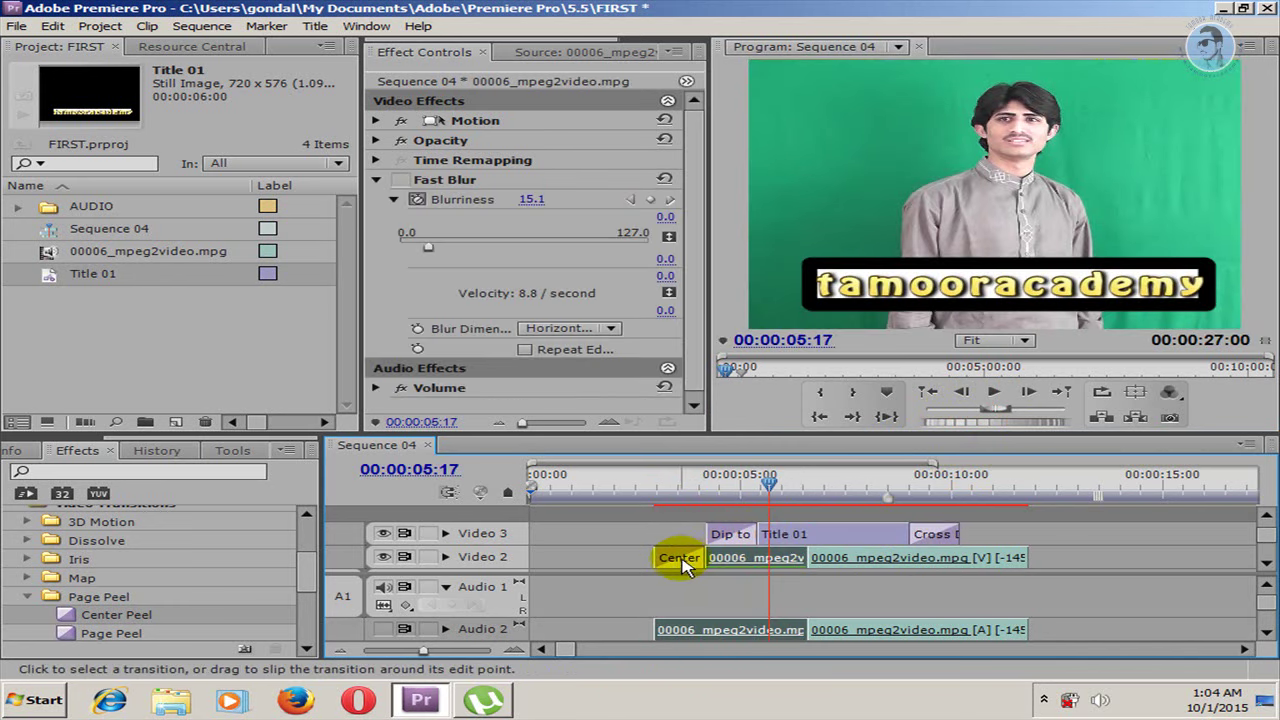
click(692, 571)
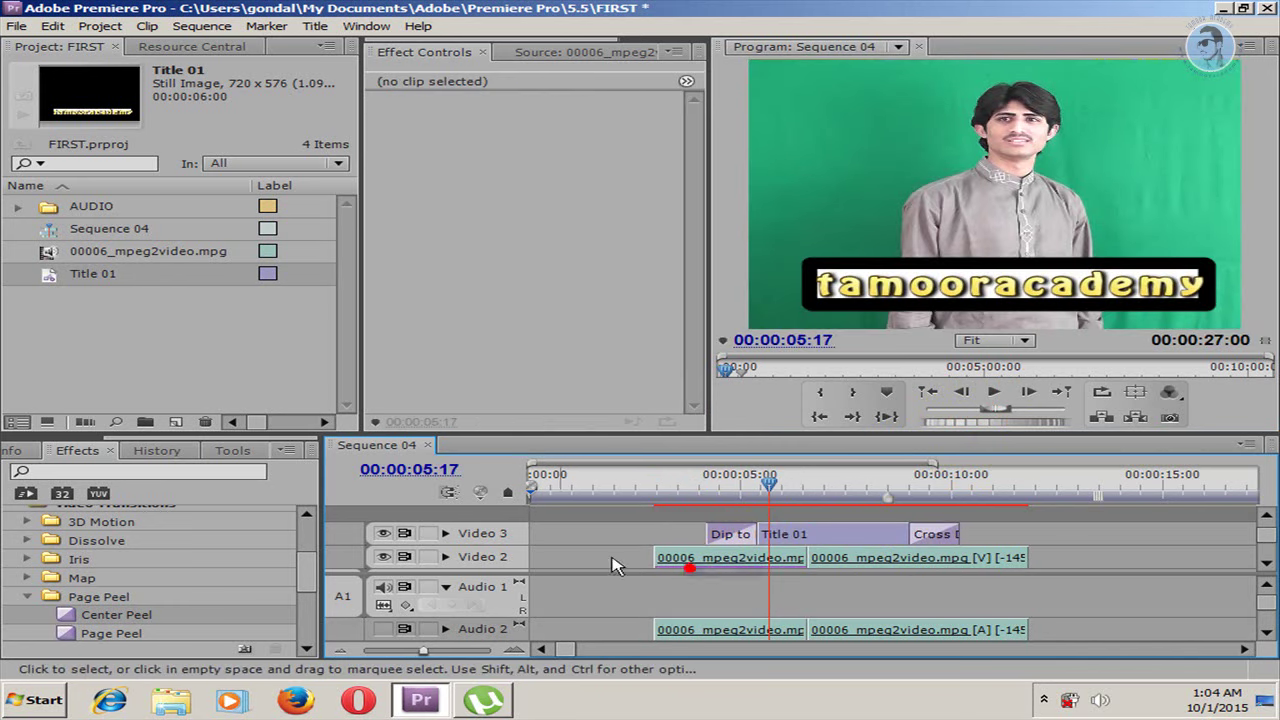
drag(102, 633, 655, 565)
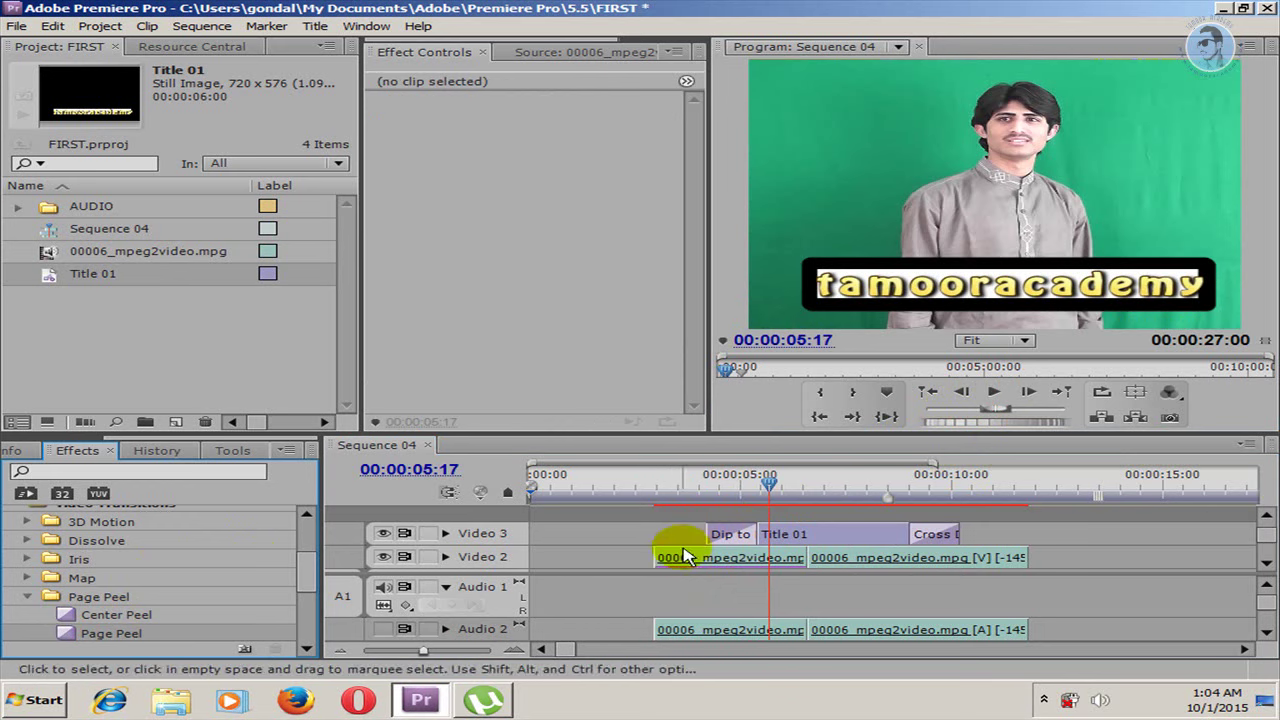
Drop Page Peel onto the start of the first Video 2 clip and play the sequence to preview it.
mouse_move(105, 633)
mouse_down()
mouse_move(290, 622)
mouse_move(655, 557)
mouse_up()
drag(755, 483, 655, 492)
click(993, 391)
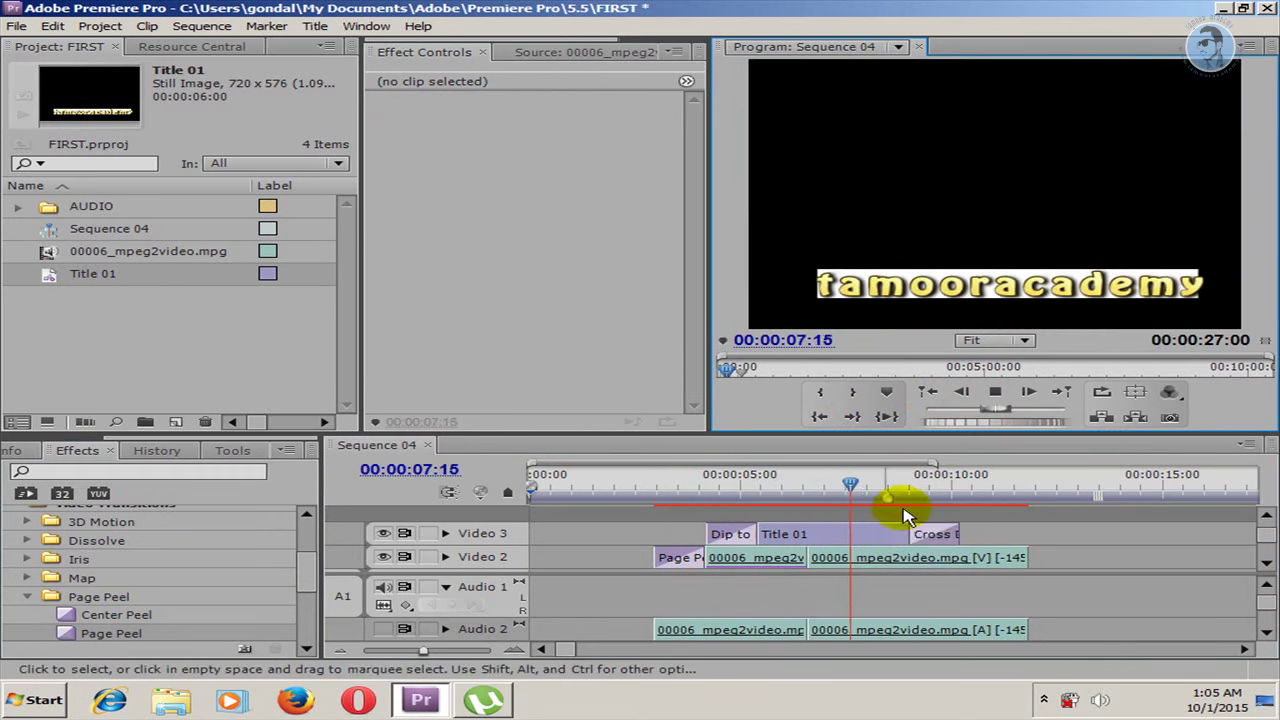
click(1001, 397)
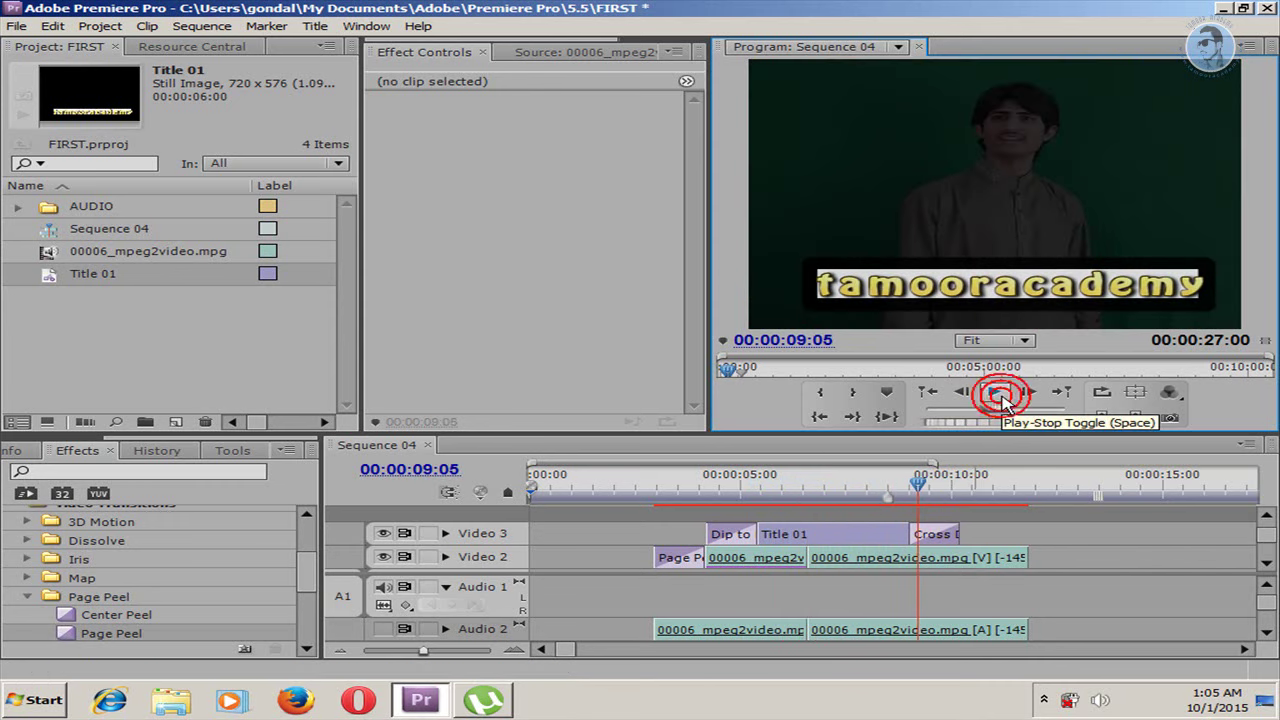
click(24, 609)
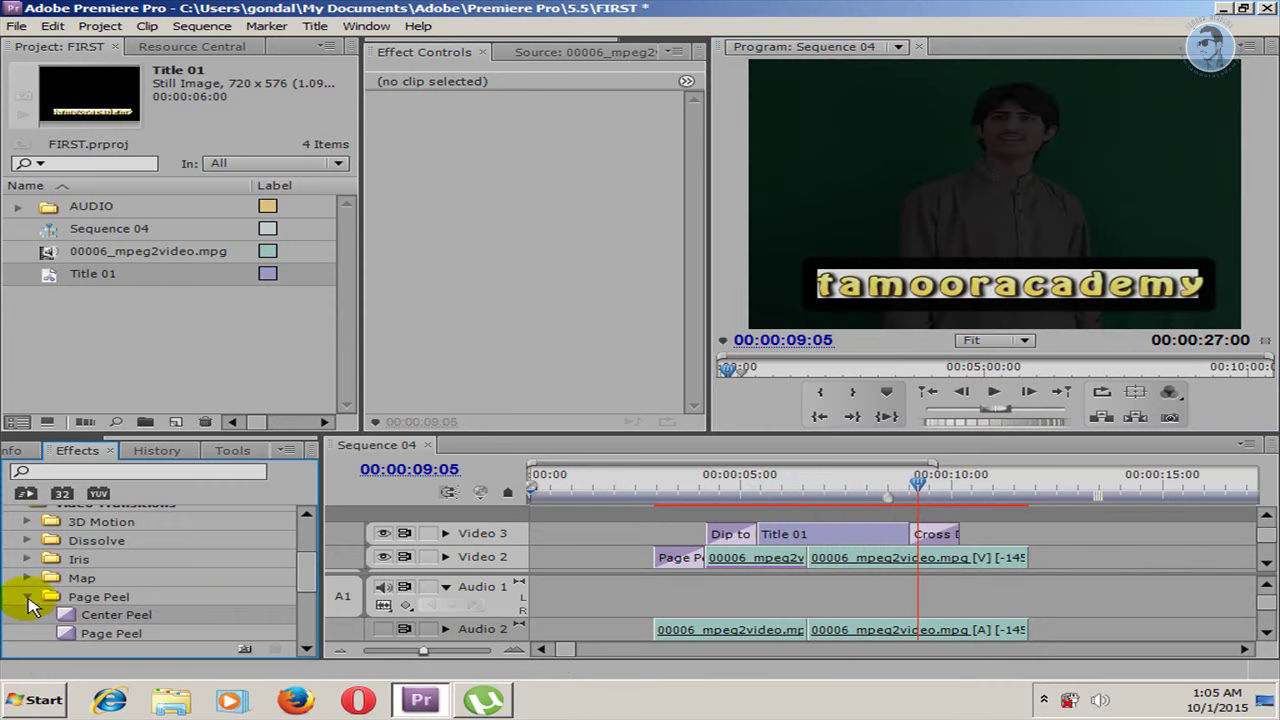
Collapse the Page Peel folder and then the Video Transitions category in the Effects panel.
click(25, 596)
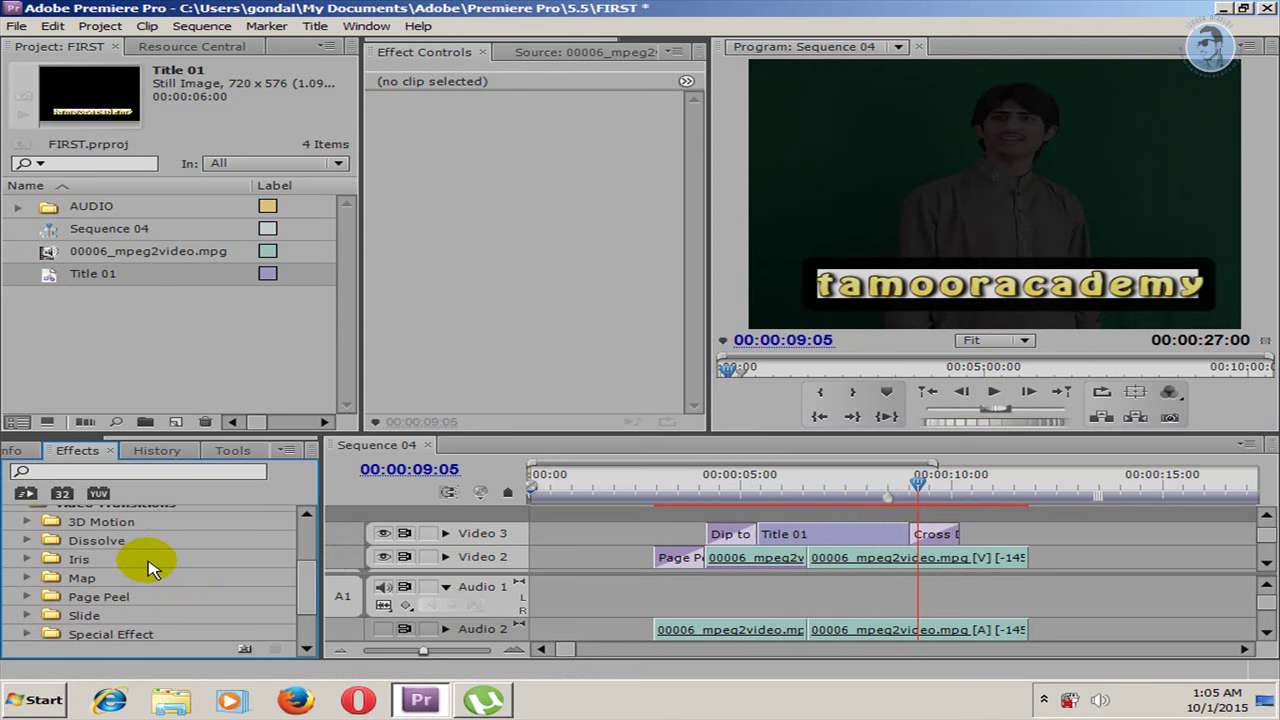
drag(305, 578, 305, 550)
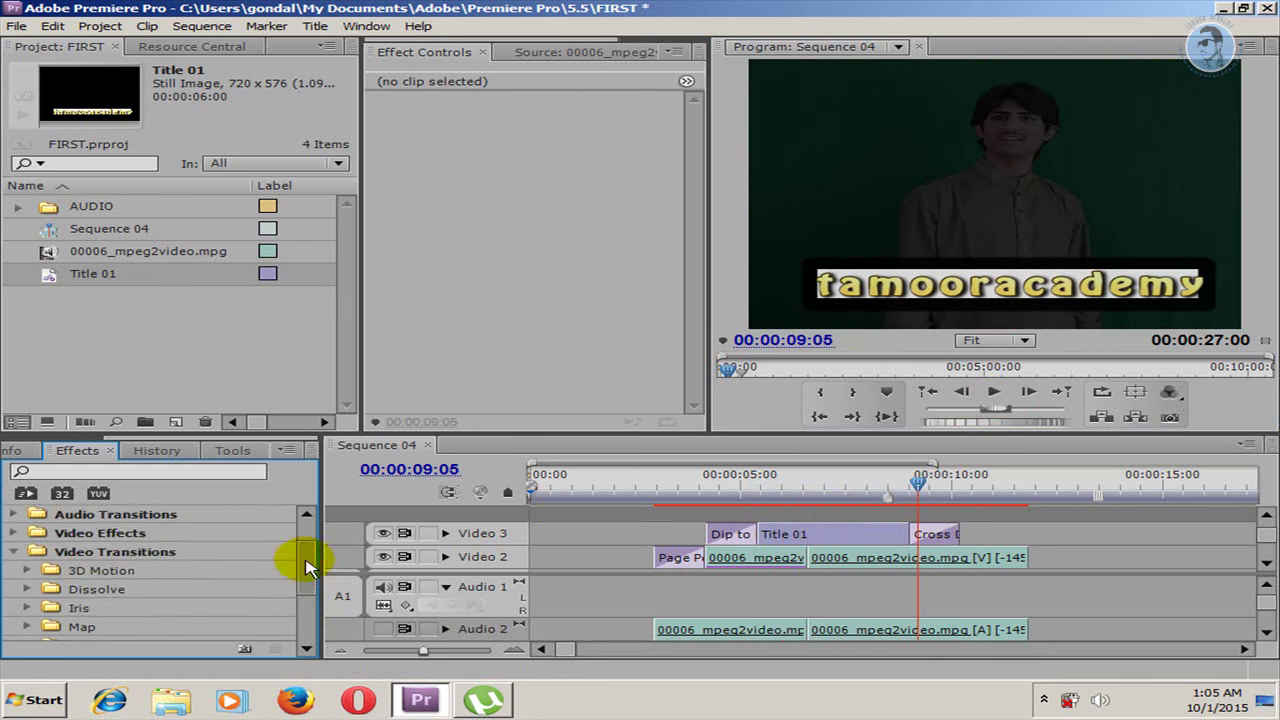
click(13, 587)
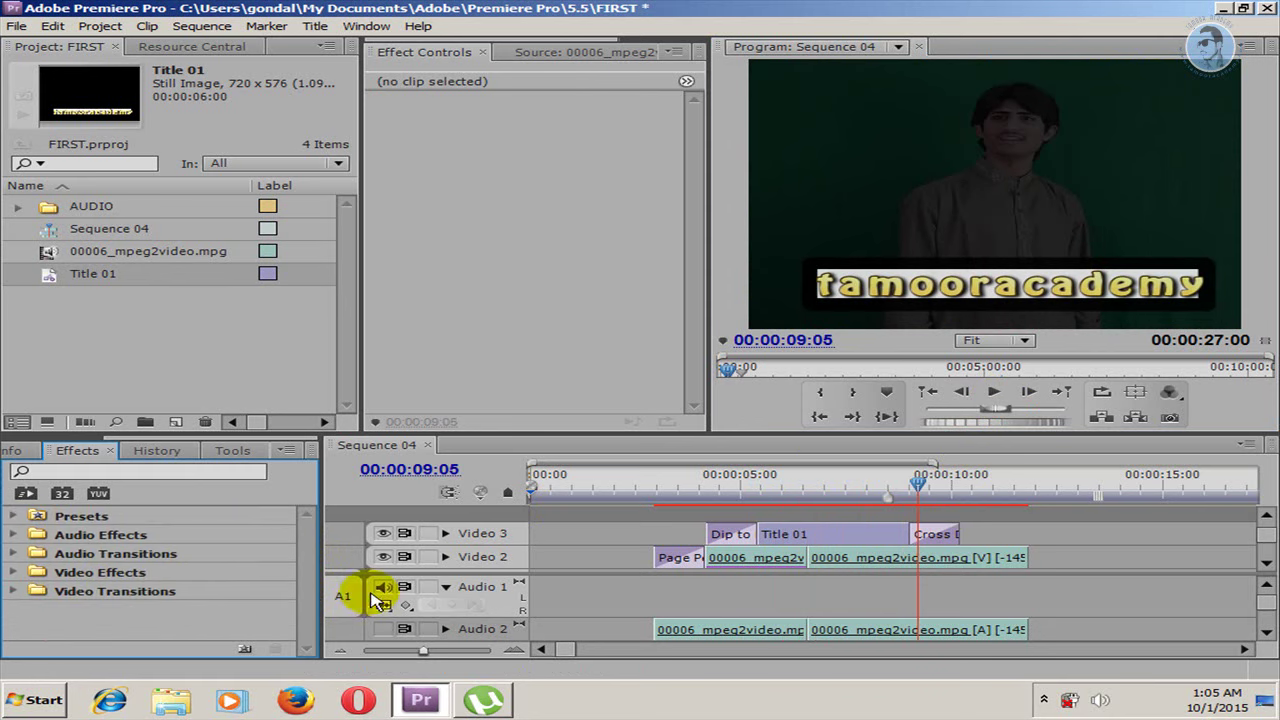